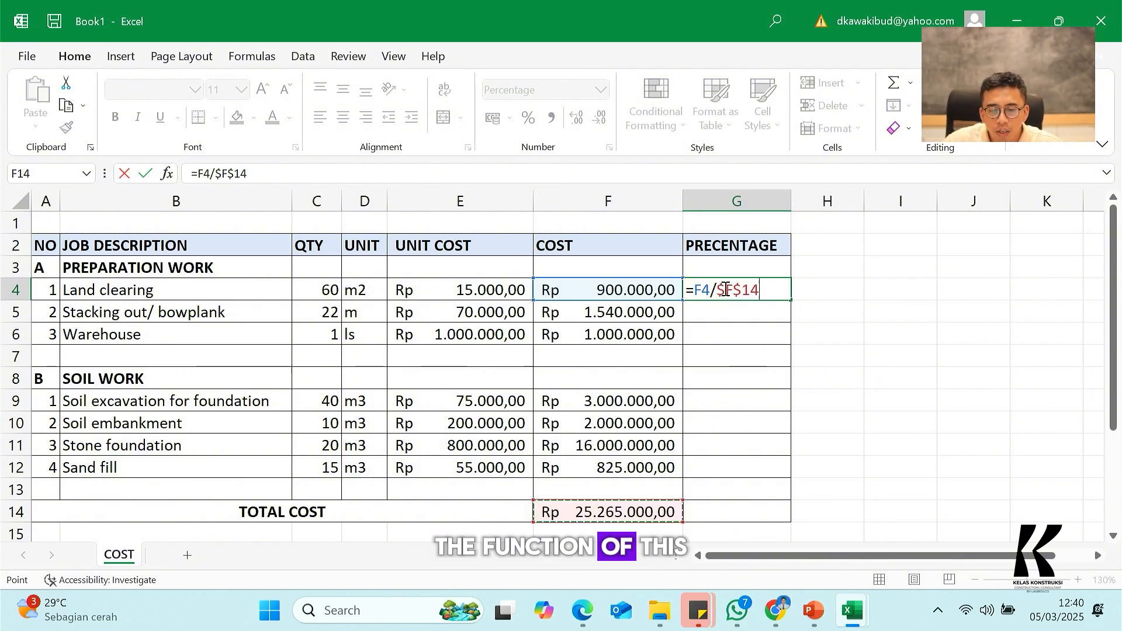
Step: Complete the land clearing percentage formula in G4 as =F4/$F$14, with an absolute reference to the total cost
{"action": "left_click", "coordinate": [732, 362]}
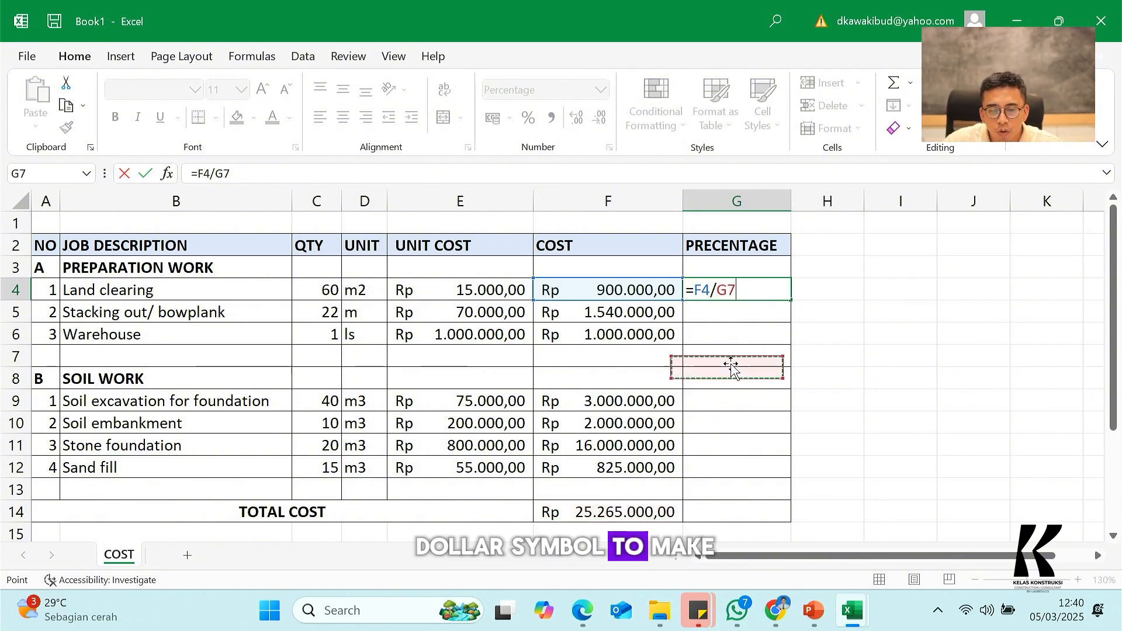
{"action": "left_click", "coordinate": [620, 515]}
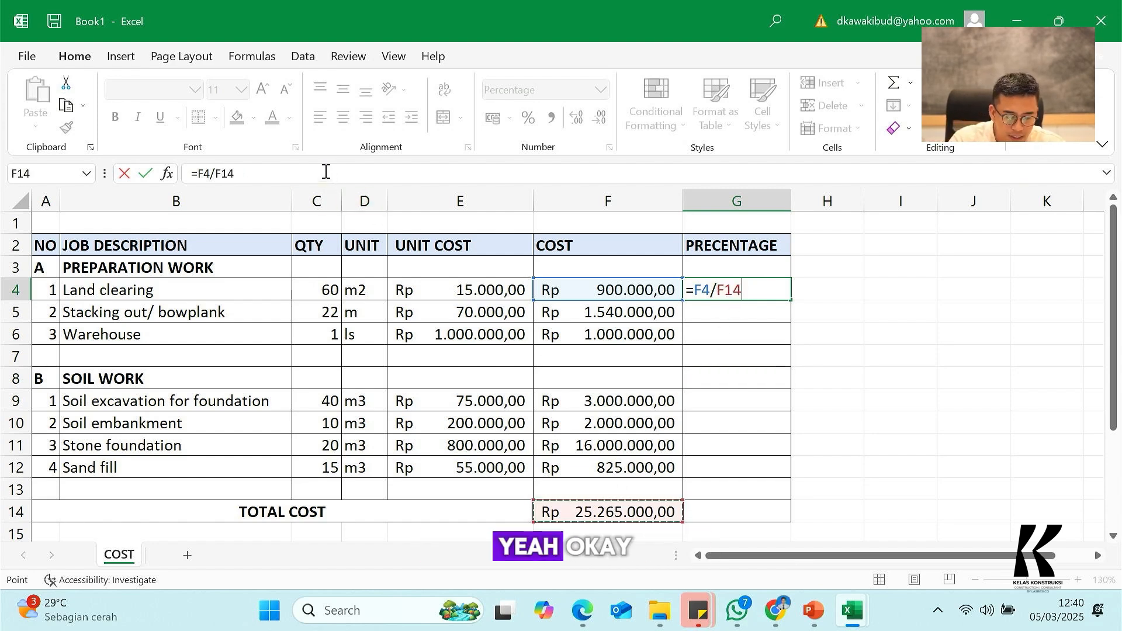
{"action": "key", "text": "F4"}
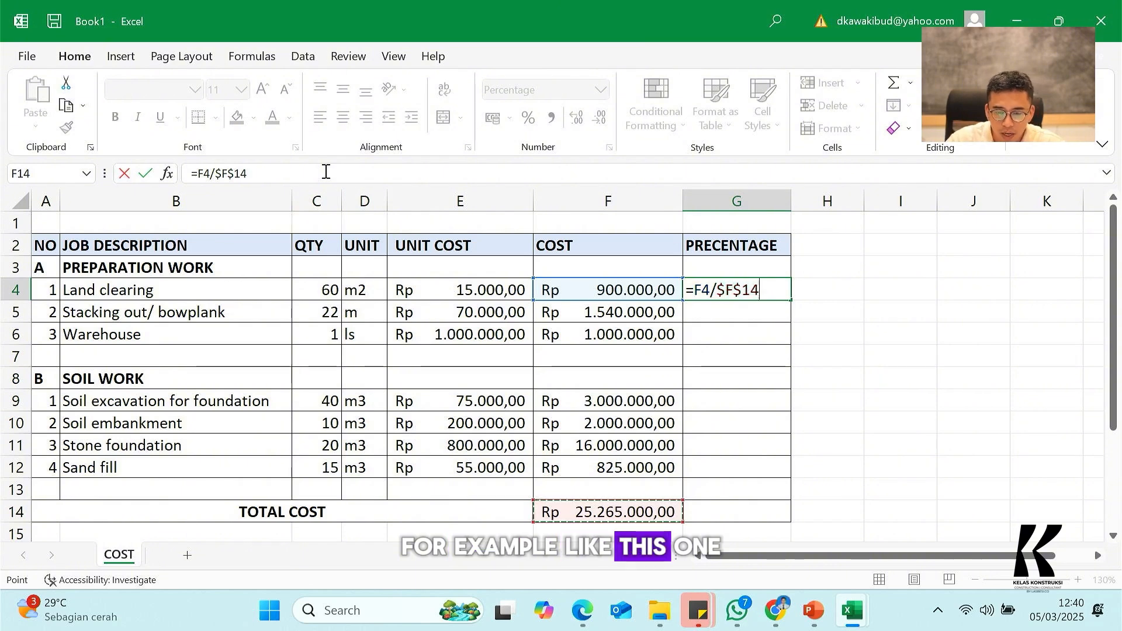
{"action": "key", "text": "Return"}
{"action": "left_click", "coordinate": [734, 287]}
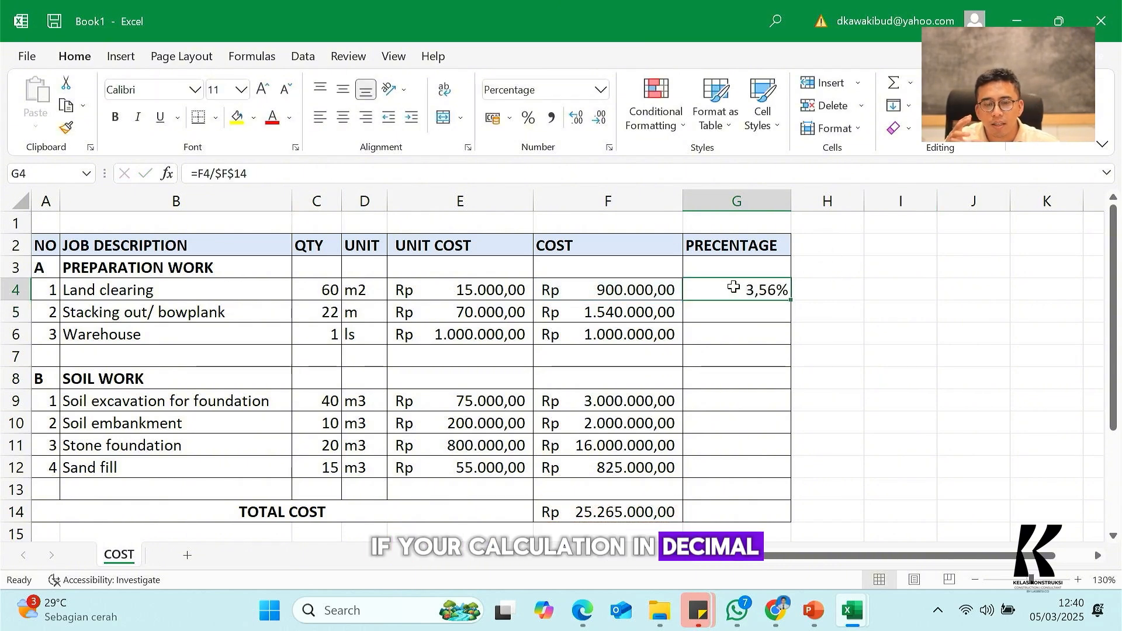
Step: Format the land clearing percentage in G4 as a percentage with two decimal places
{"action": "left_click", "coordinate": [736, 443]}
{"action": "left_click", "coordinate": [751, 286]}
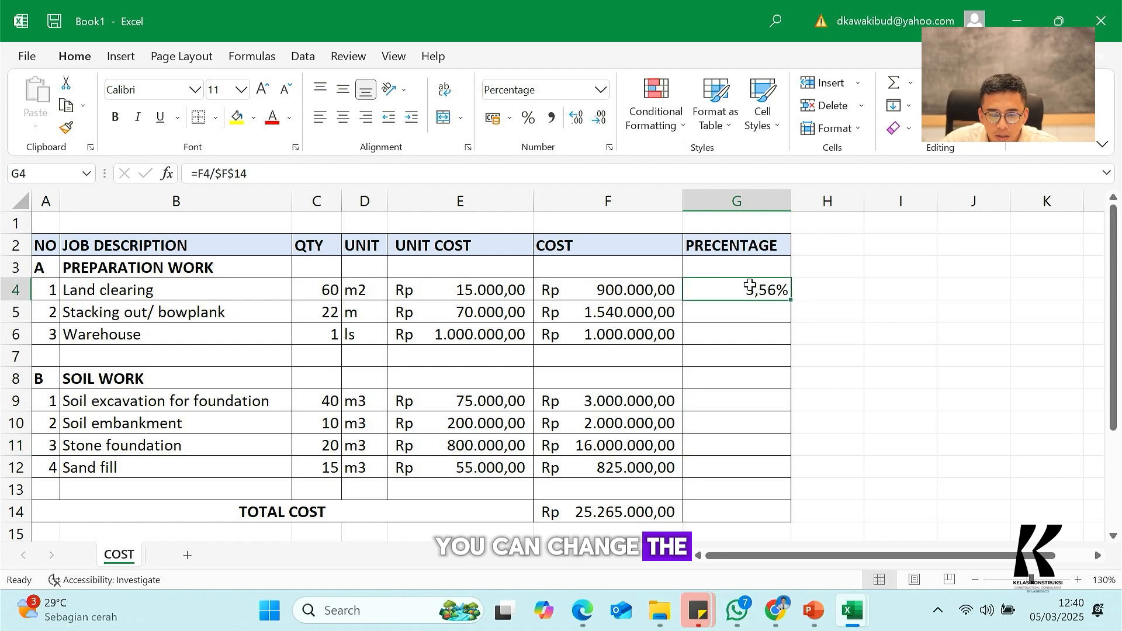
{"action": "left_click", "coordinate": [535, 119]}
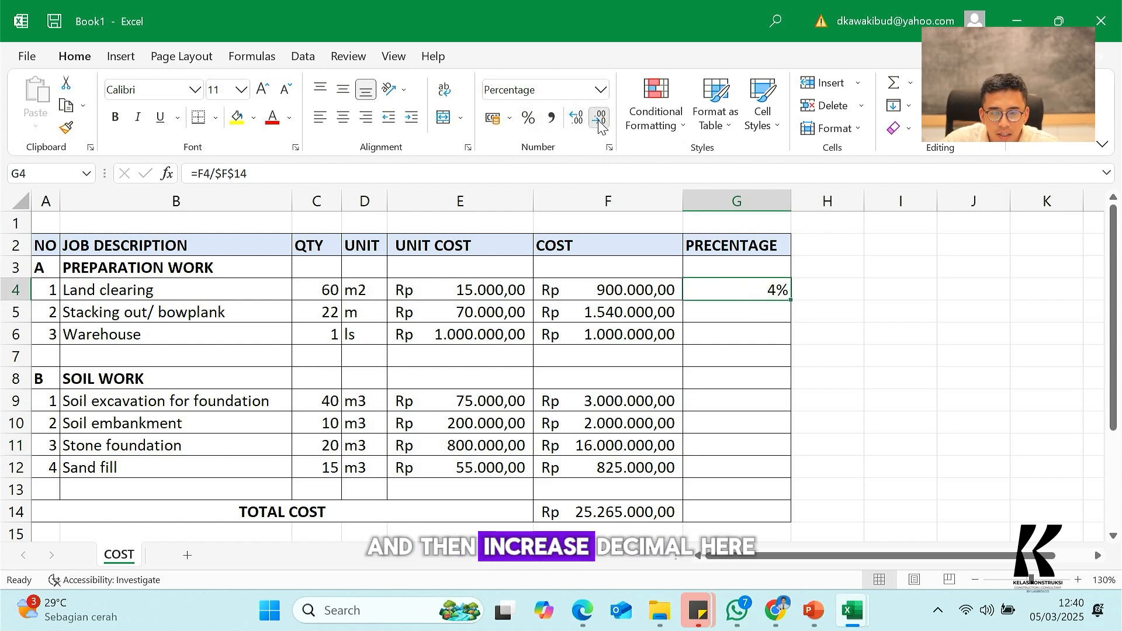
{"action": "left_click", "coordinate": [577, 125]}
{"action": "left_click", "coordinate": [577, 123]}
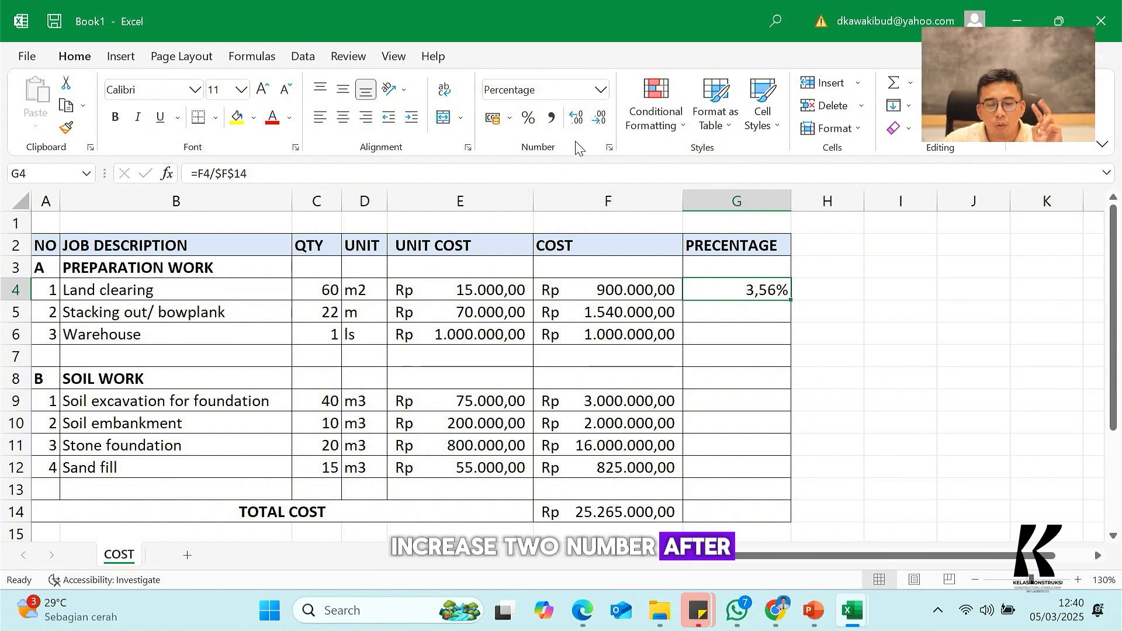
Step: Copy the percentage formula from G4 down through G12 for all the job items
{"action": "left_click", "coordinate": [716, 316]}
{"action": "left_click", "coordinate": [724, 290]}
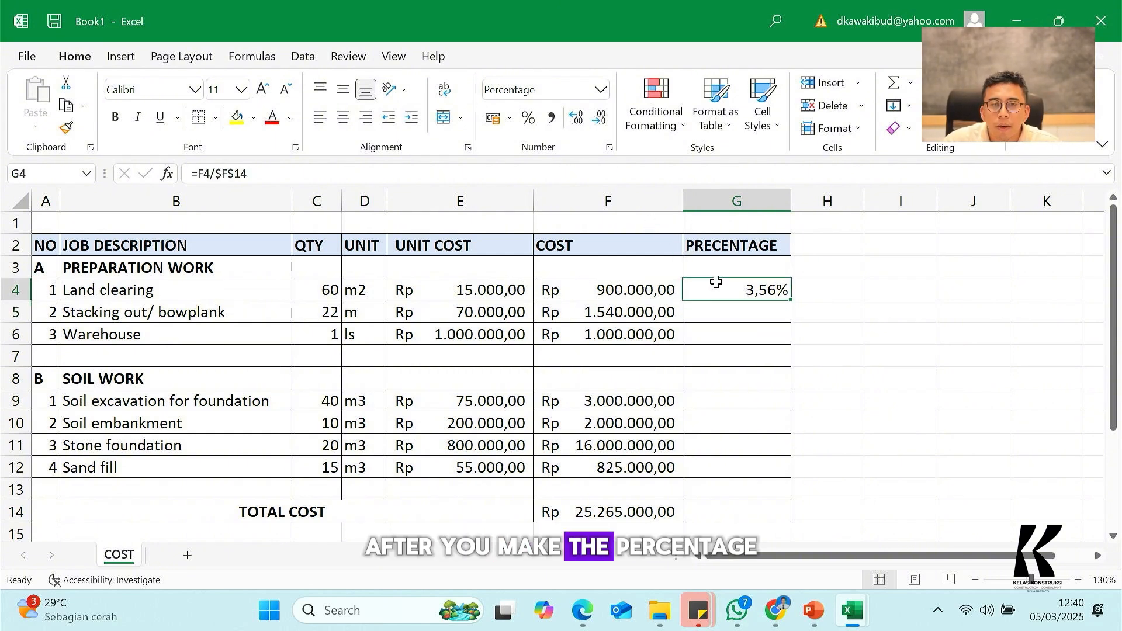
{"action": "left_click_drag", "start_coordinate": [791, 299], "coordinate": [780, 480]}
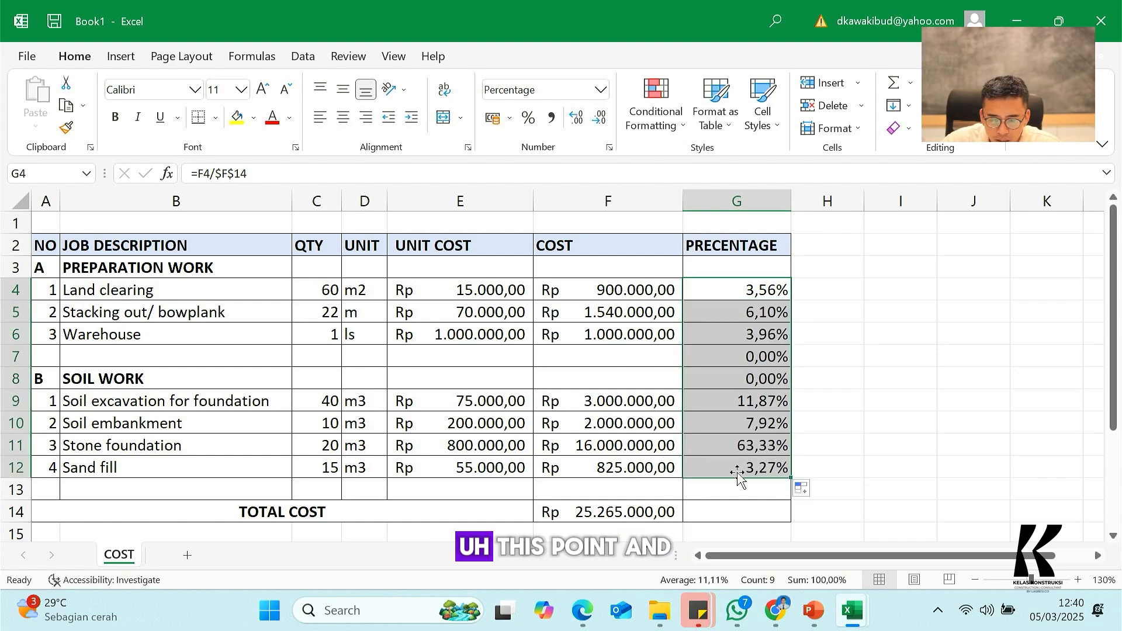
Step: Clear the unneeded percentages in G7 and G8, on the blank row and the SOIL WORK heading row
{"action": "left_click", "coordinate": [718, 444]}
{"action": "left_click_drag", "start_coordinate": [718, 356], "coordinate": [739, 381]}
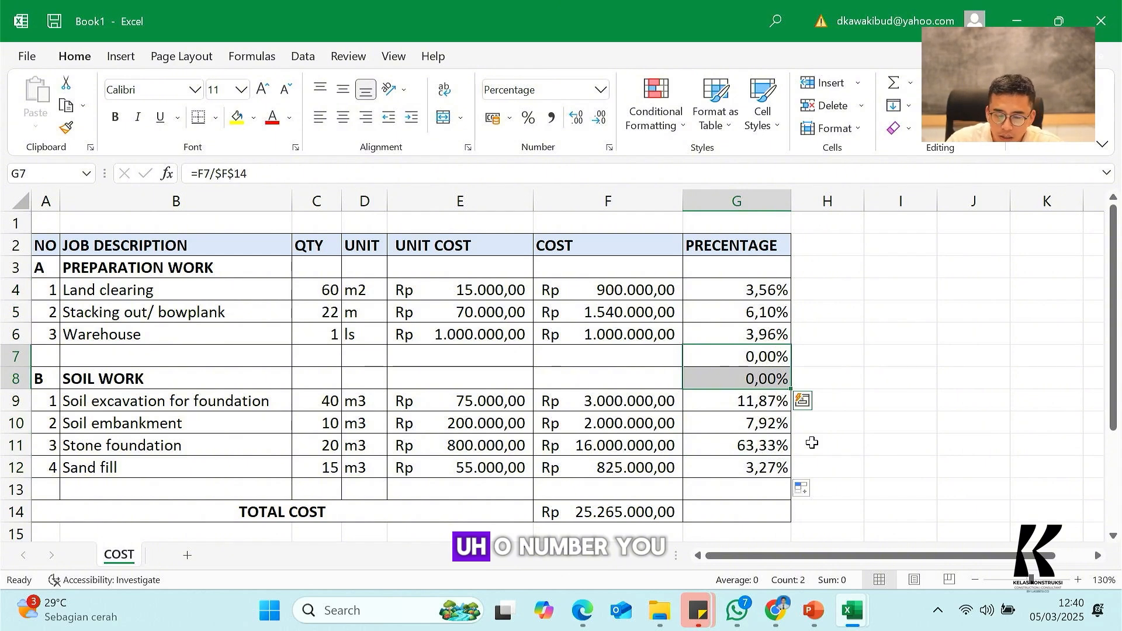
{"action": "key", "text": "Delete"}
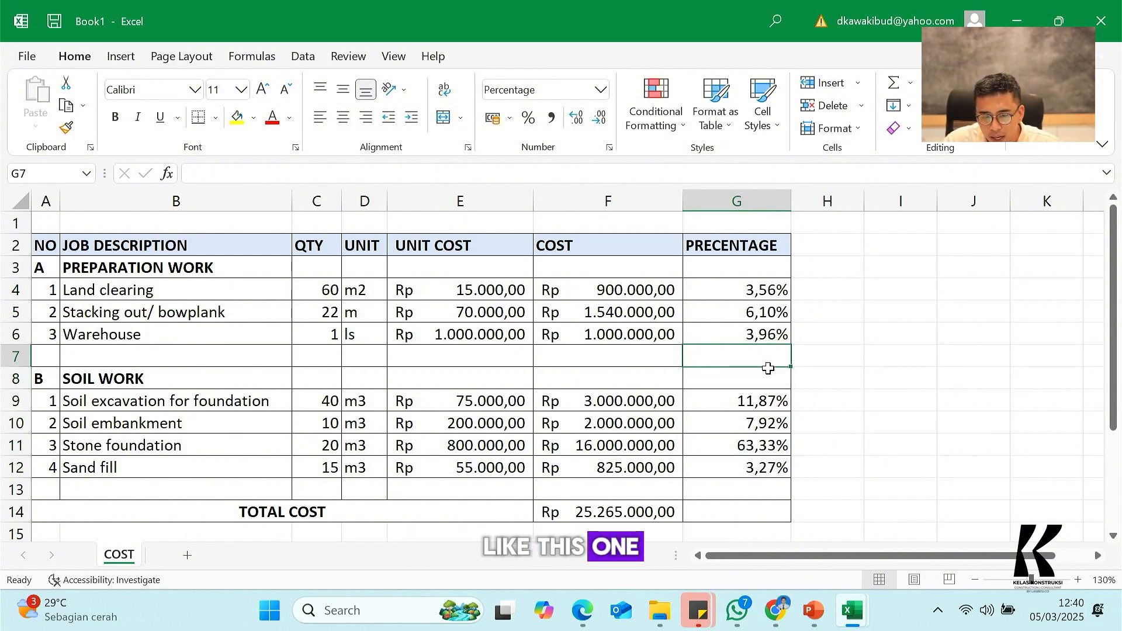
{"action": "left_click", "coordinate": [884, 371]}
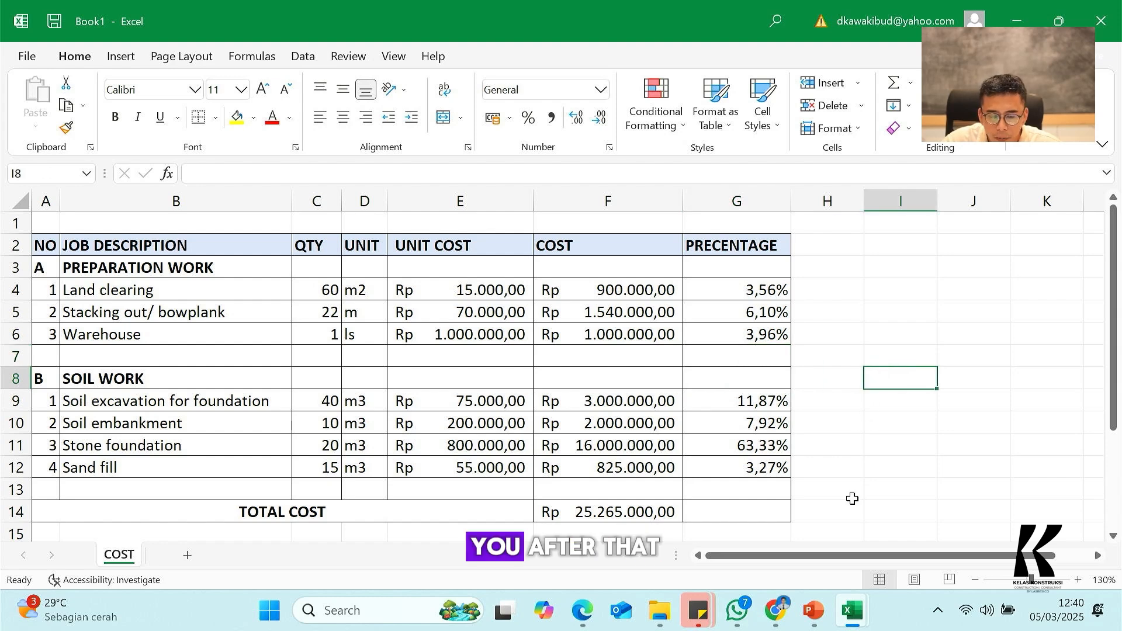
Step: Total the percentages in G14 of the TOTAL COST row with =SUM(G4:G12)
{"action": "left_click", "coordinate": [762, 510]}
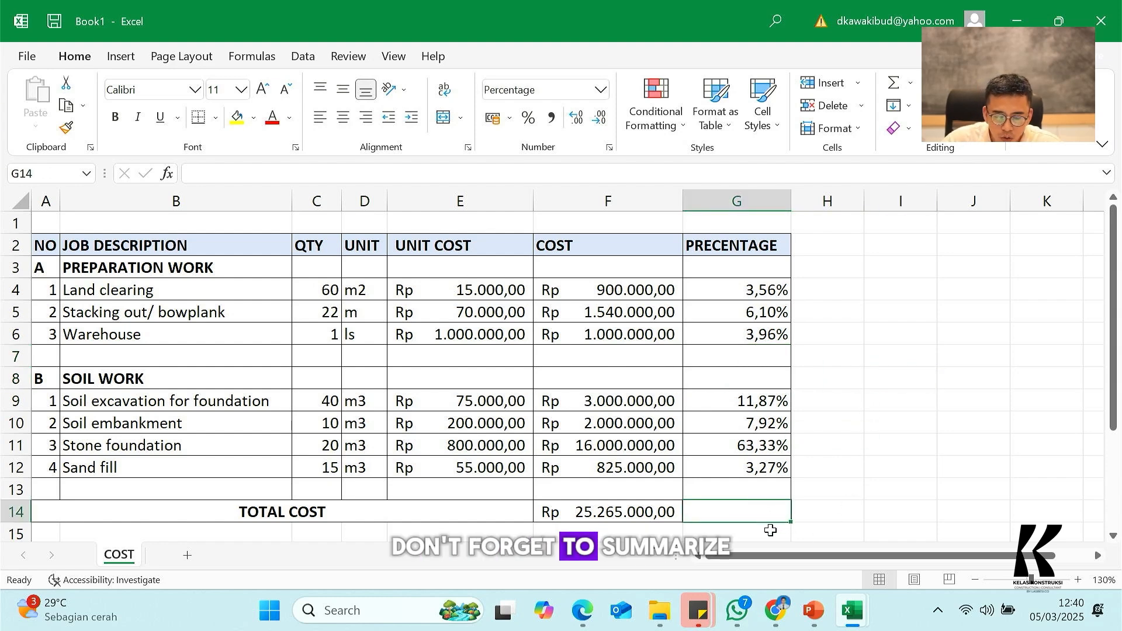
{"action": "type", "text": "="}
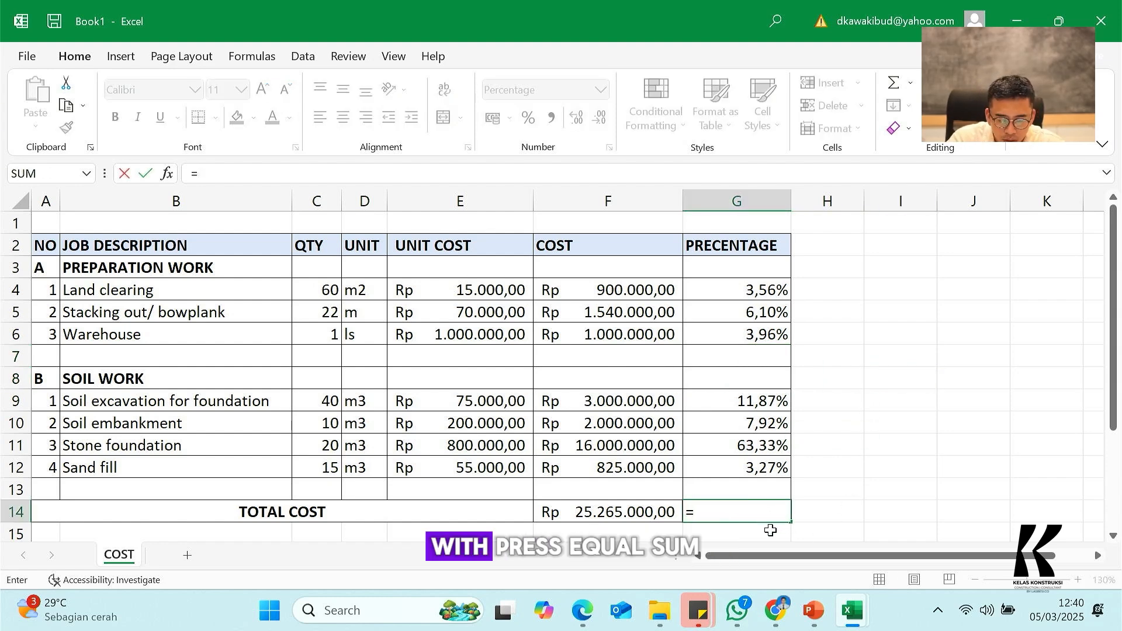
{"action": "type", "text": "SUM("}
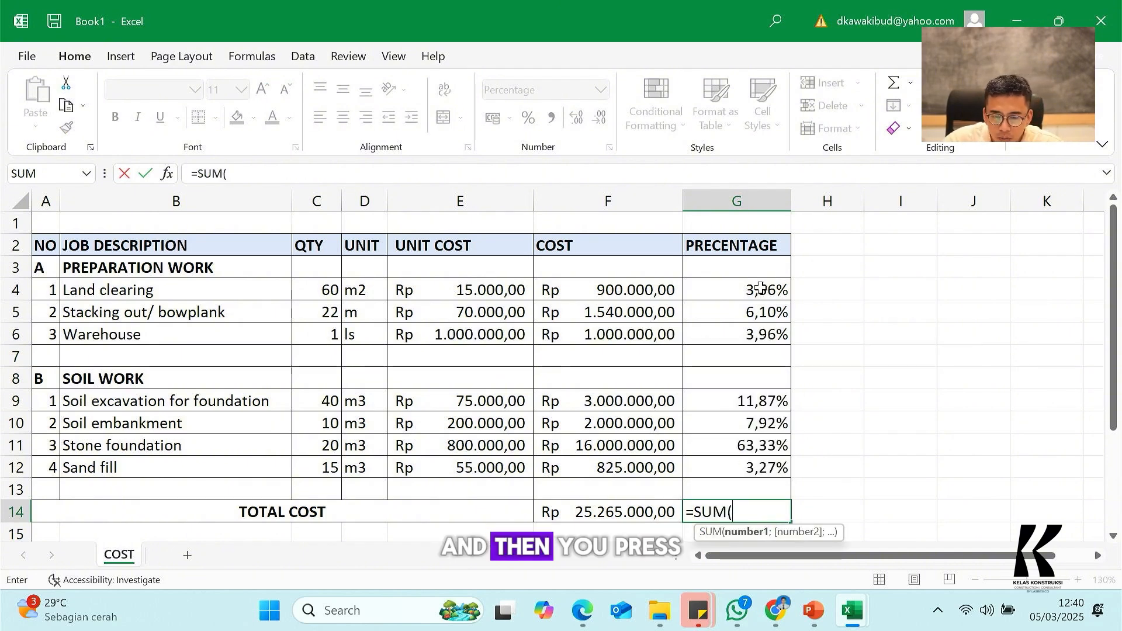
{"action": "left_click_drag", "start_coordinate": [768, 291], "coordinate": [757, 471]}
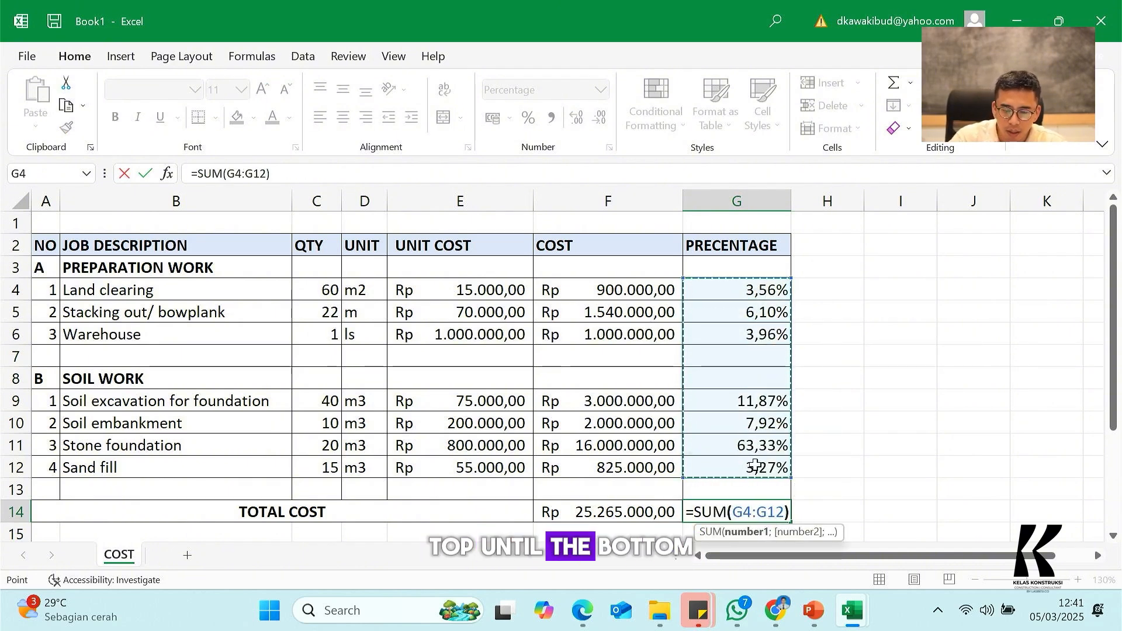
{"action": "type", "text": ")"}
{"action": "key", "text": "Return"}
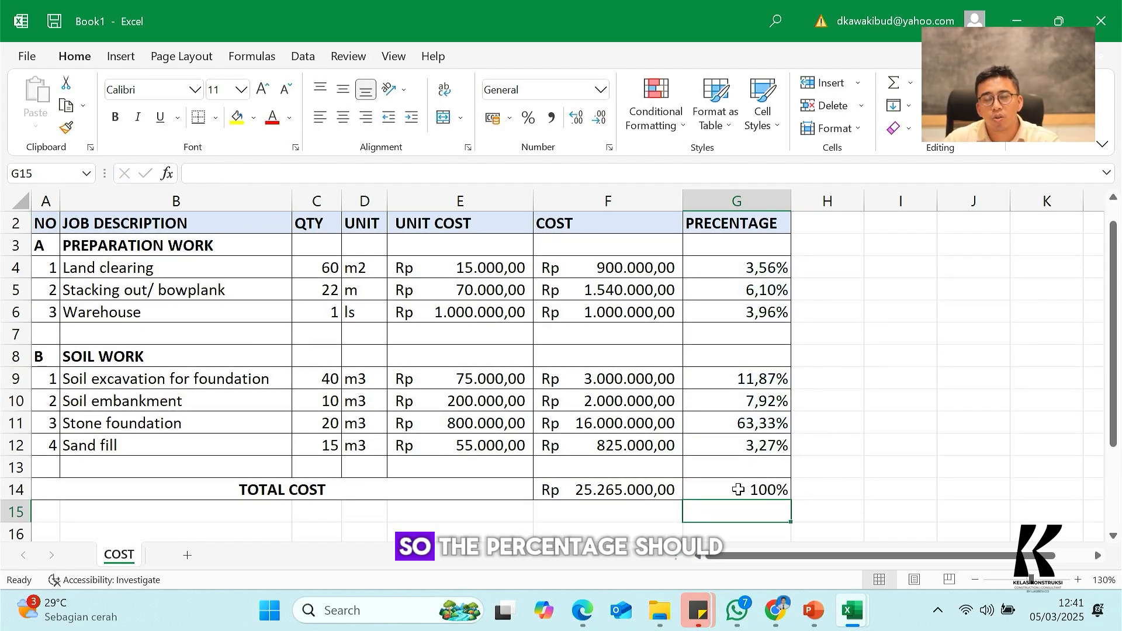
Step: Add a new worksheet and name it S CURVE
{"action": "left_click", "coordinate": [188, 557]}
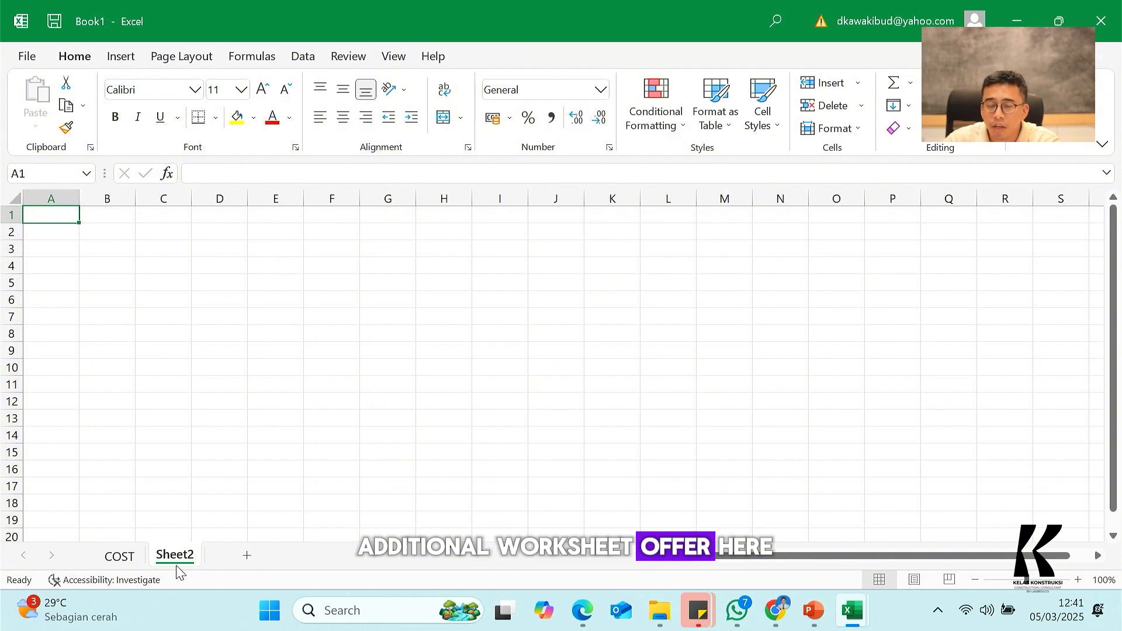
{"action": "right_click", "coordinate": [174, 562]}
{"action": "left_click", "coordinate": [216, 398]}
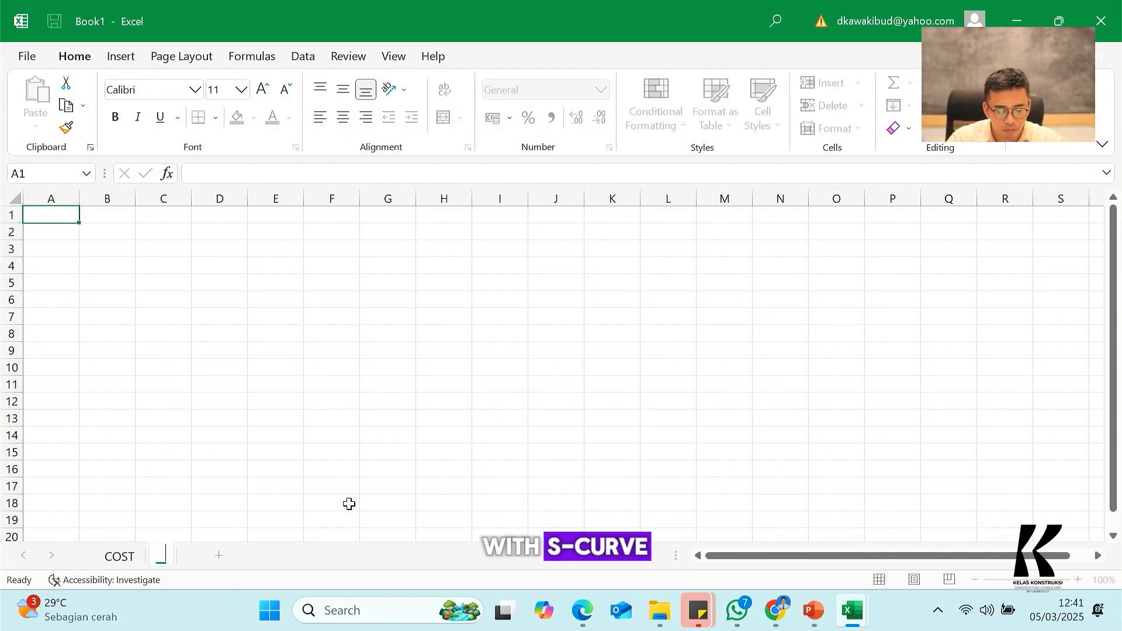
{"action": "type", "text": "S CURVE"}
{"action": "left_click", "coordinate": [455, 418]}
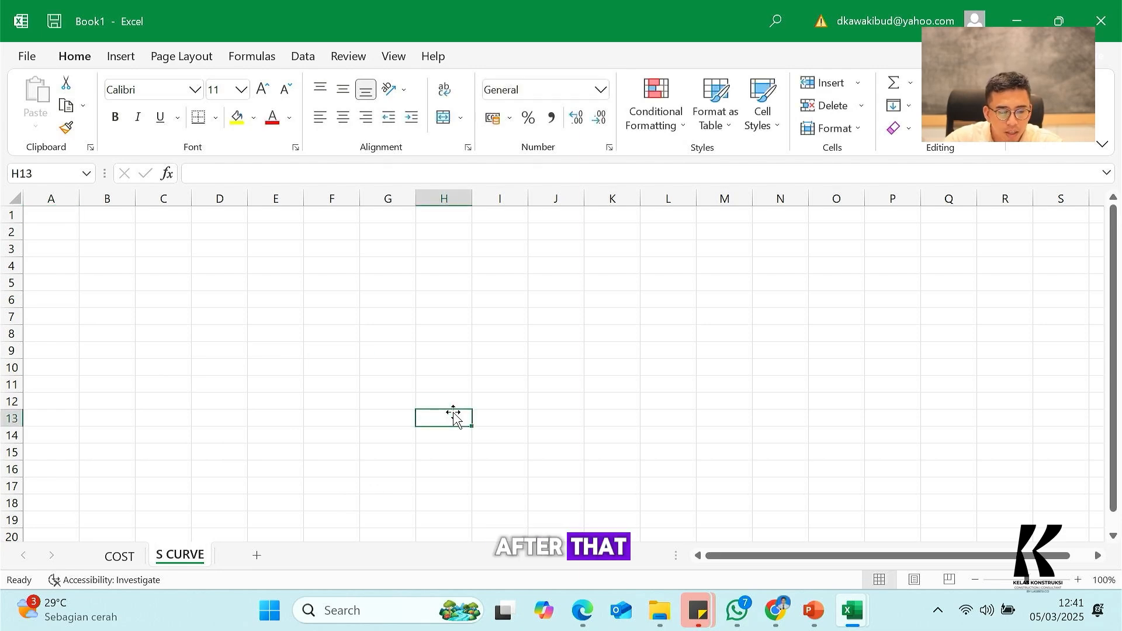
Step: Copy the entire COST worksheet and paste it over the whole S CURVE worksheet
{"action": "left_click", "coordinate": [121, 556]}
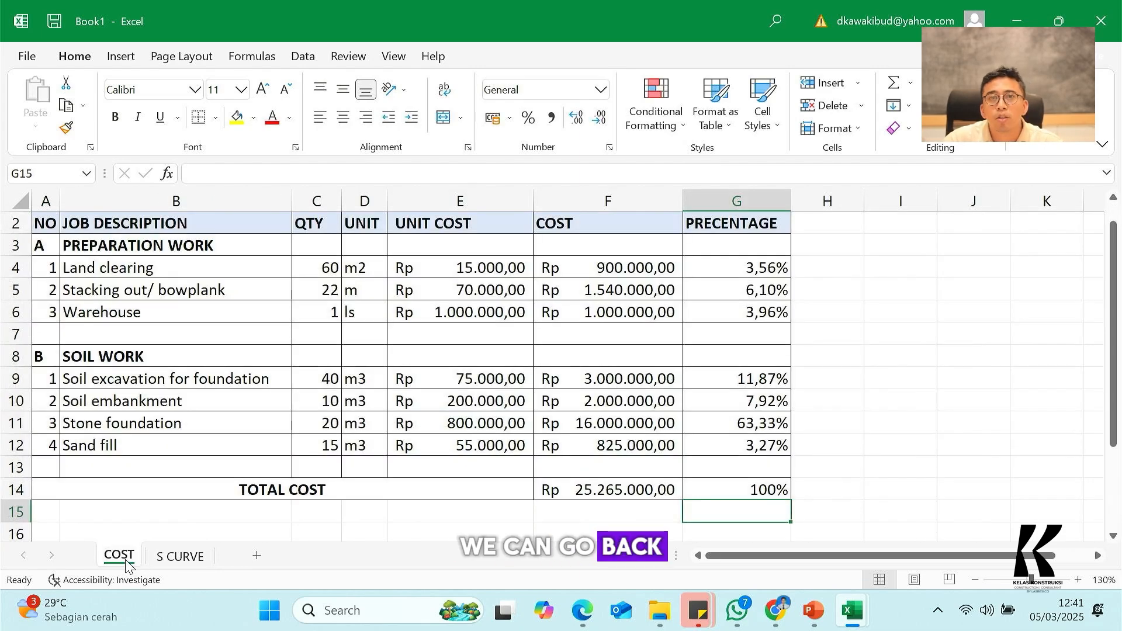
{"action": "left_click", "coordinate": [12, 201]}
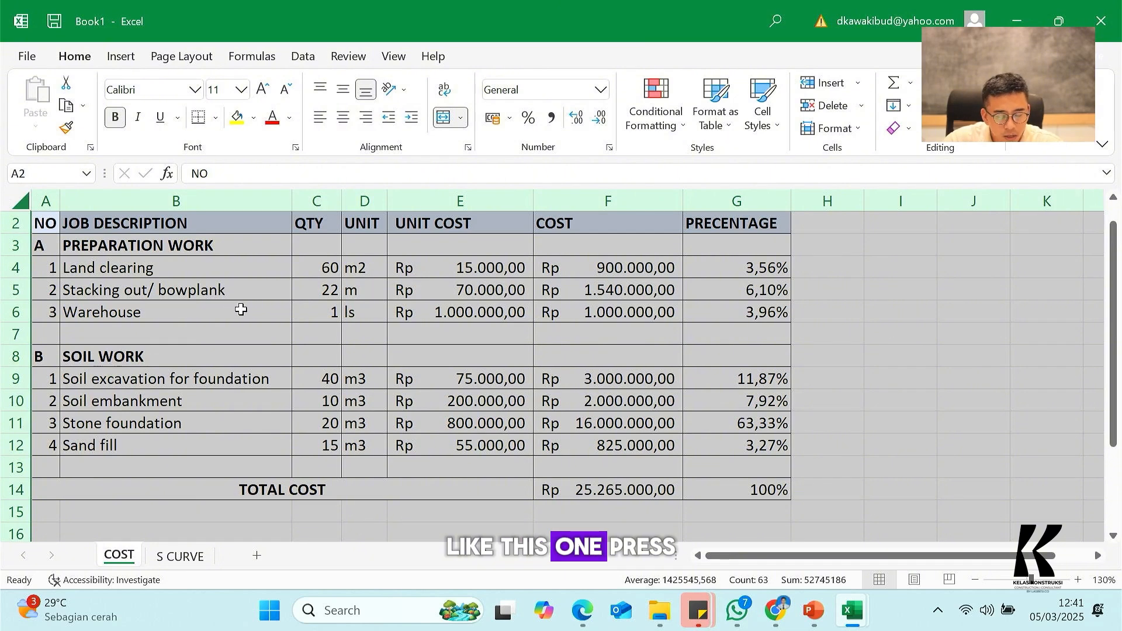
{"action": "key", "text": "ctrl+c"}
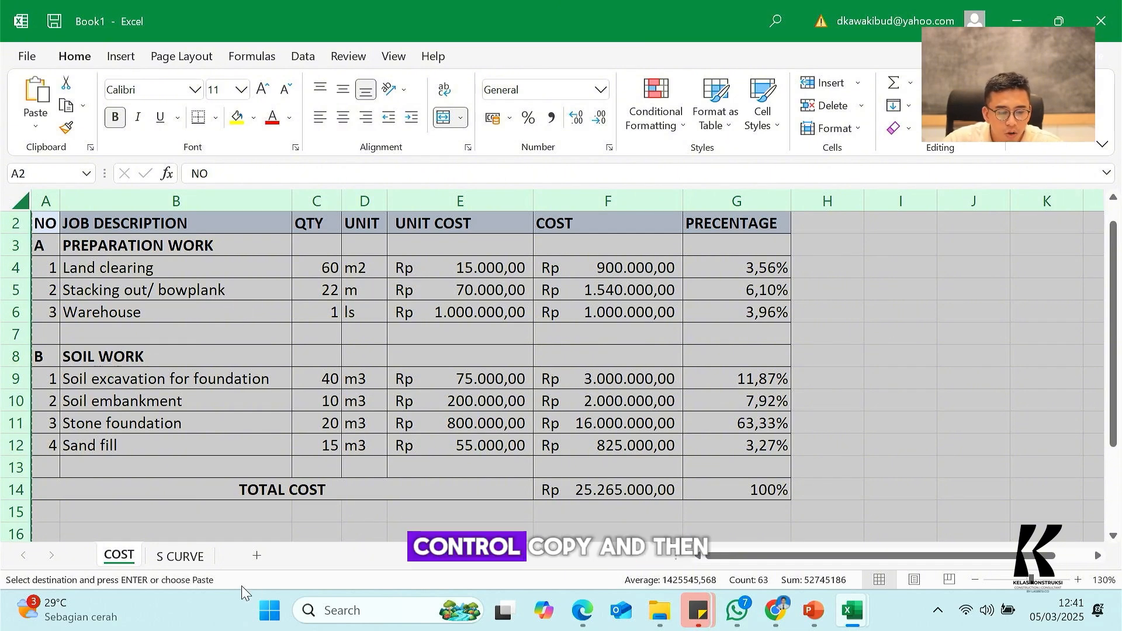
{"action": "left_click", "coordinate": [180, 556]}
{"action": "left_click", "coordinate": [15, 200]}
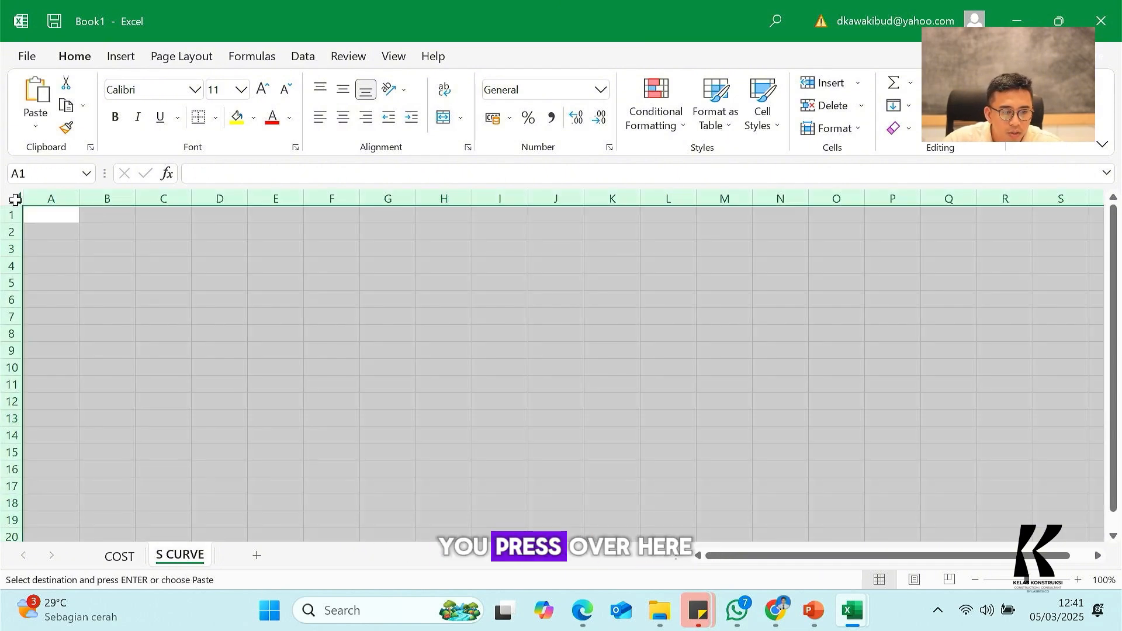
{"action": "key", "text": "ctrl+v"}
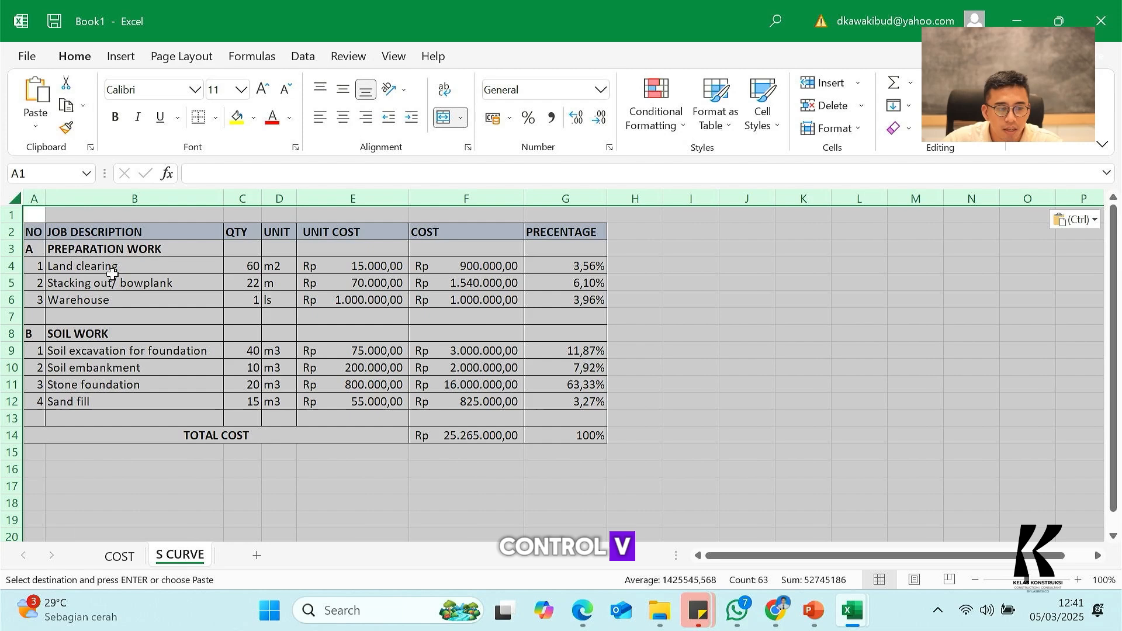
{"action": "left_click", "coordinate": [203, 299]}
{"action": "left_click", "coordinate": [15, 200]}
{"action": "right_click", "coordinate": [14, 200]}
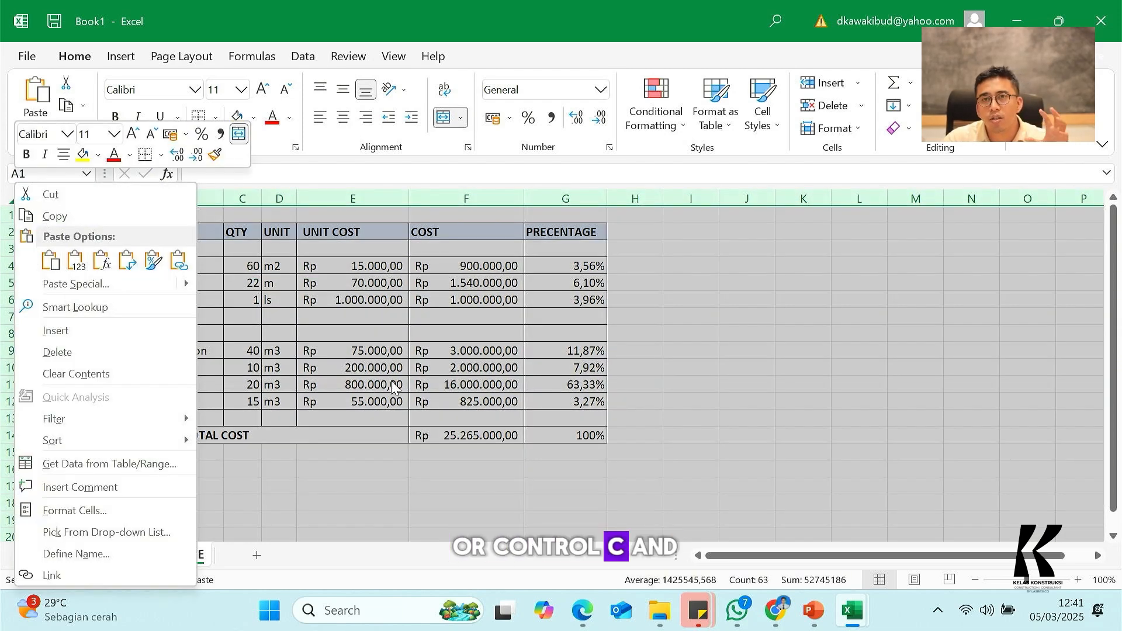
{"action": "key", "text": "Escape"}
{"action": "left_click", "coordinate": [427, 301]}
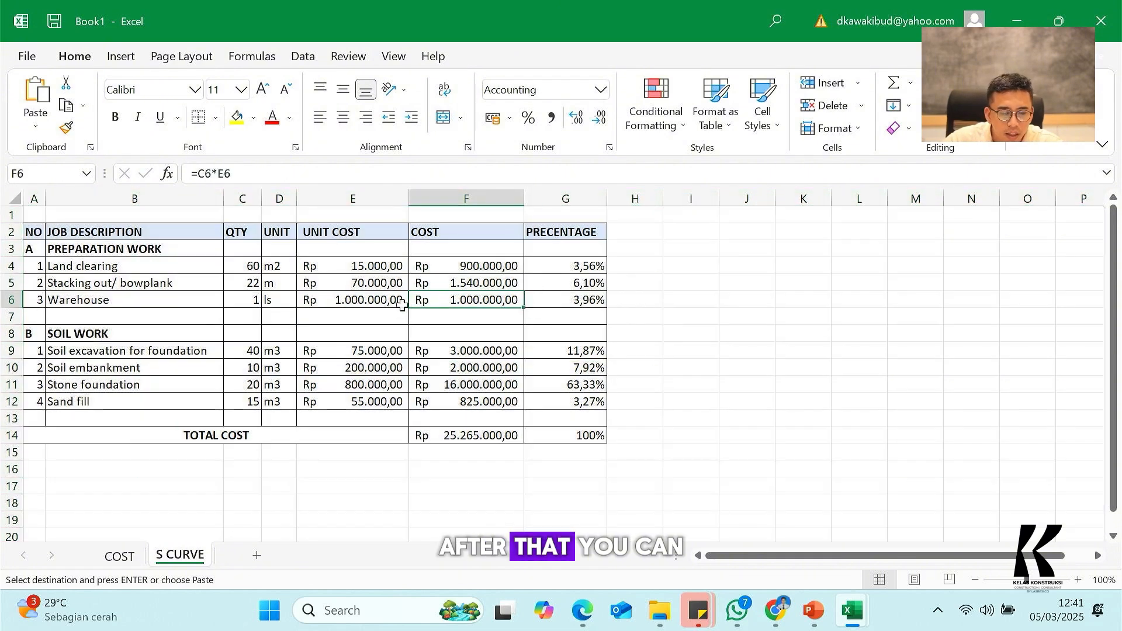
{"action": "left_click_drag", "start_coordinate": [242, 198], "coordinate": [472, 198]}
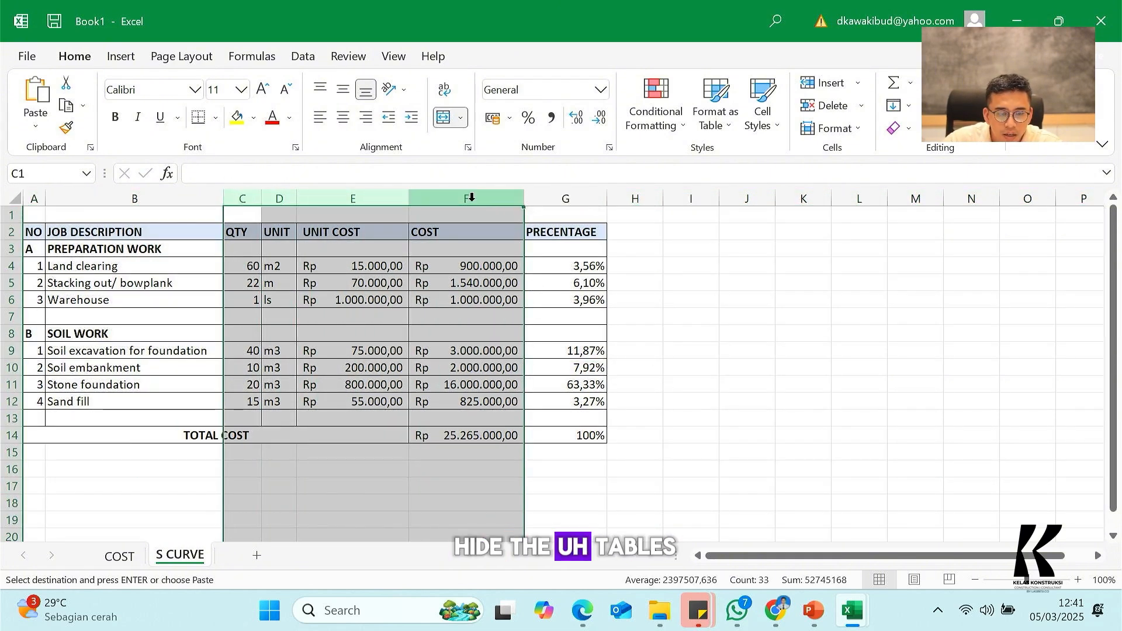
{"action": "right_click", "coordinate": [472, 197]}
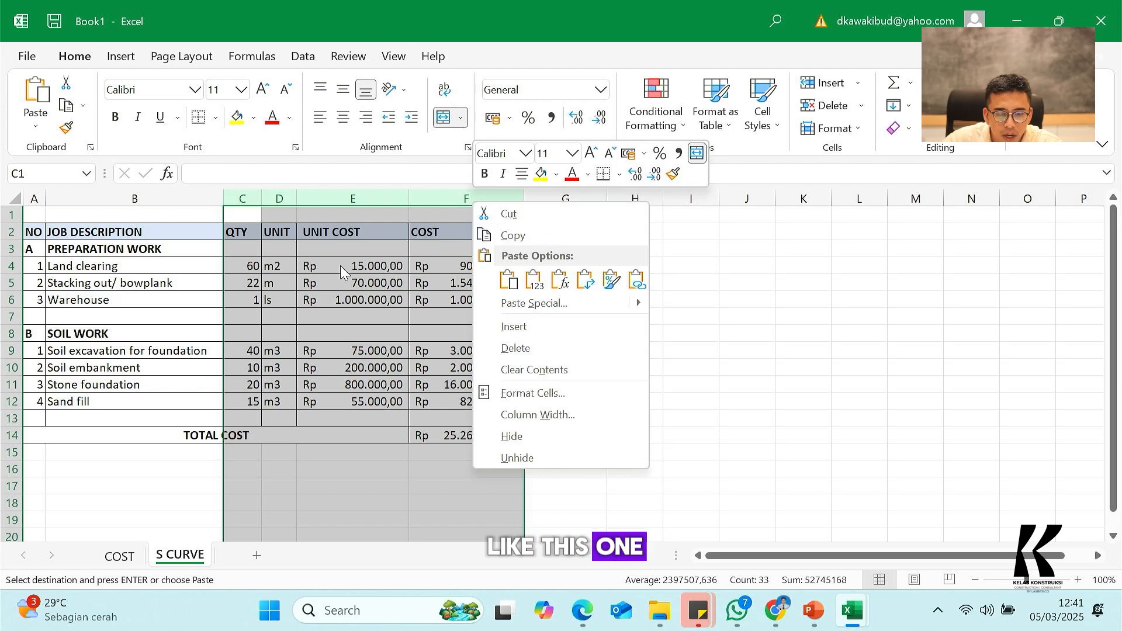
{"action": "key", "text": "Escape"}
Step: Hide columns C to F (QTY, UNIT, UNIT COST and COST) on the S CURVE worksheet
{"action": "left_click_drag", "start_coordinate": [237, 196], "coordinate": [454, 192]}
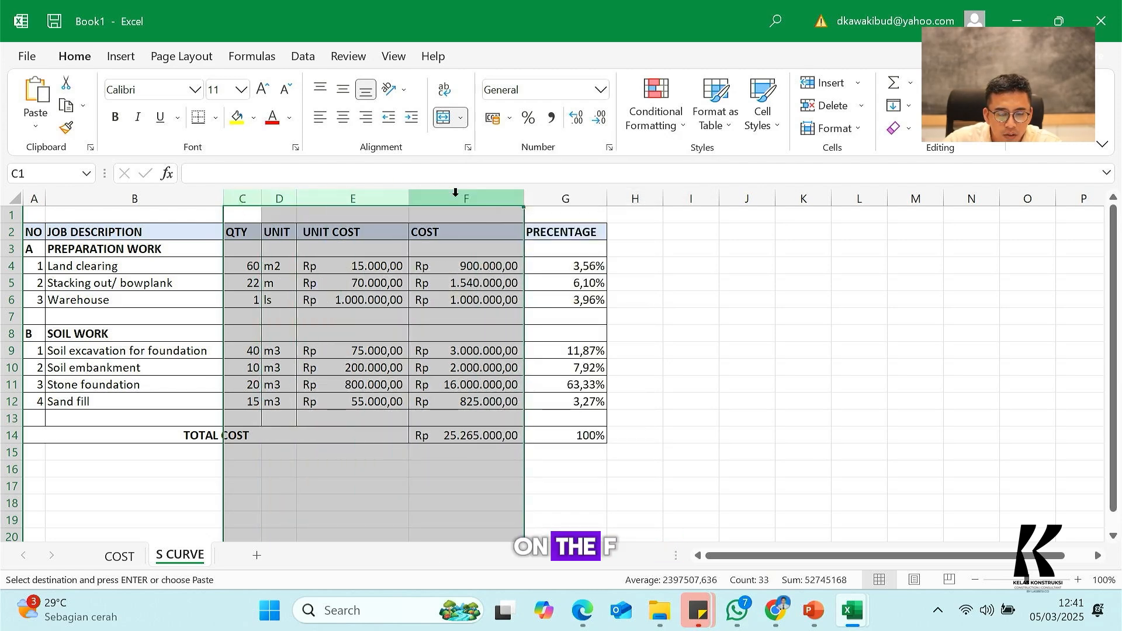
{"action": "right_click", "coordinate": [457, 200]}
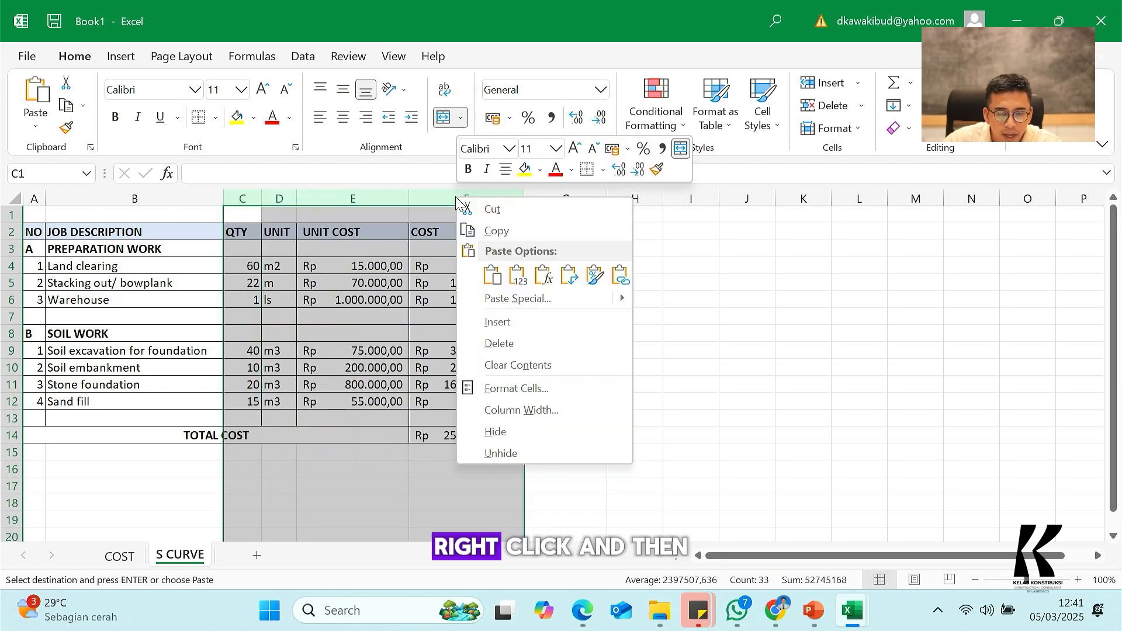
{"action": "left_click", "coordinate": [514, 432]}
{"action": "left_click_drag", "start_coordinate": [246, 300], "coordinate": [246, 315]}
{"action": "left_click", "coordinate": [246, 300]}
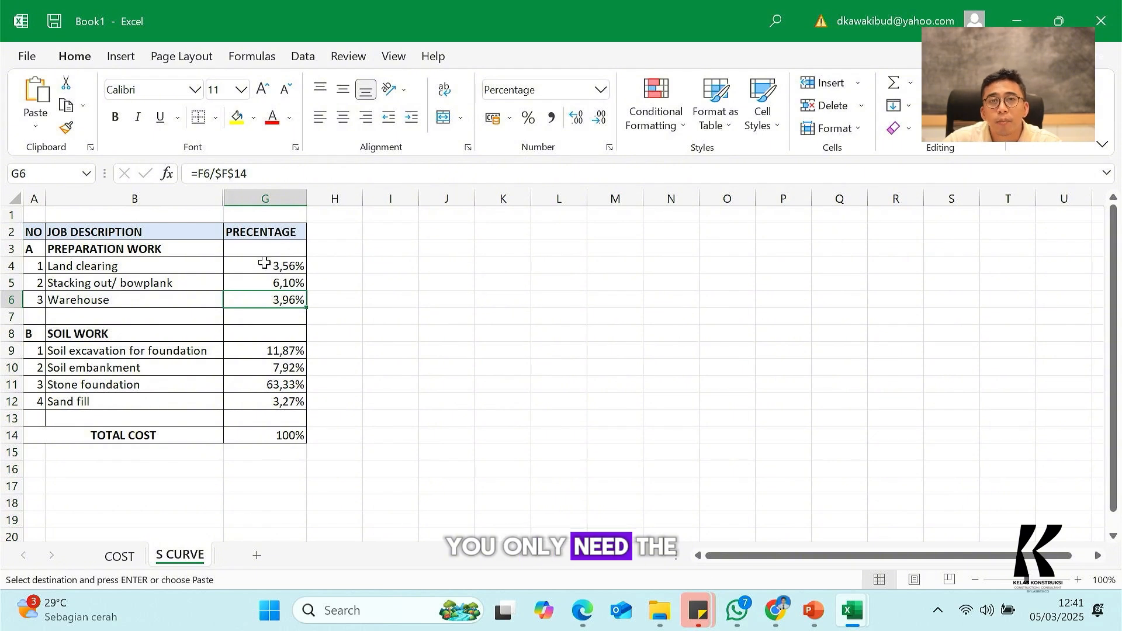
Step: Number the schedule columns 1 to 8 across H2:O2, beside the percentage header
{"action": "left_click", "coordinate": [328, 230]}
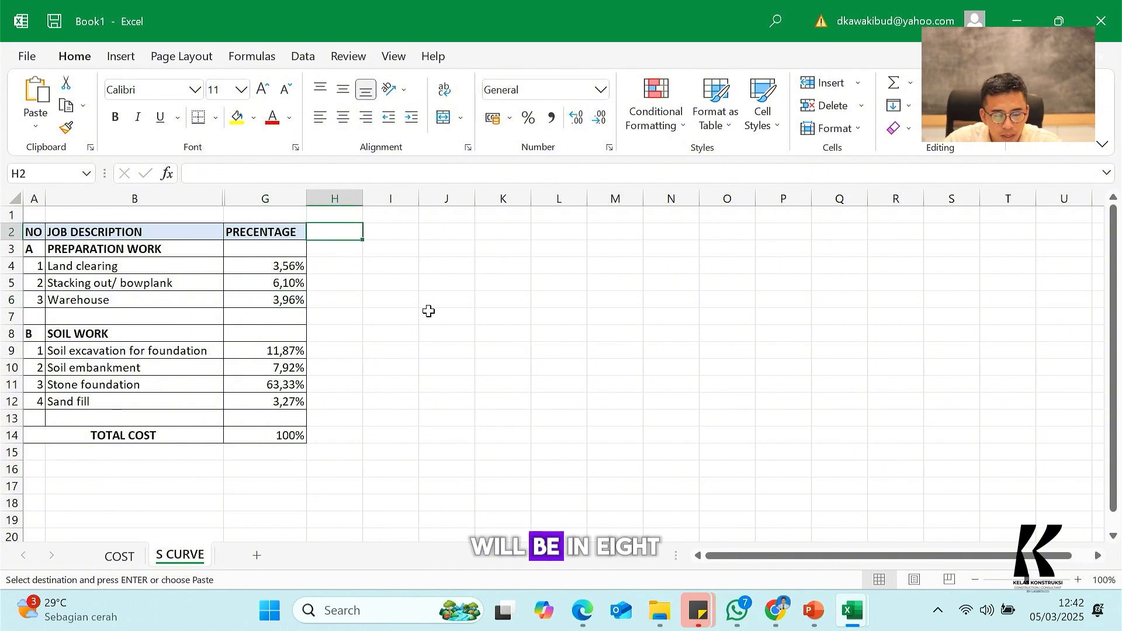
{"action": "type", "text": "1"}
{"action": "key", "text": "Tab"}
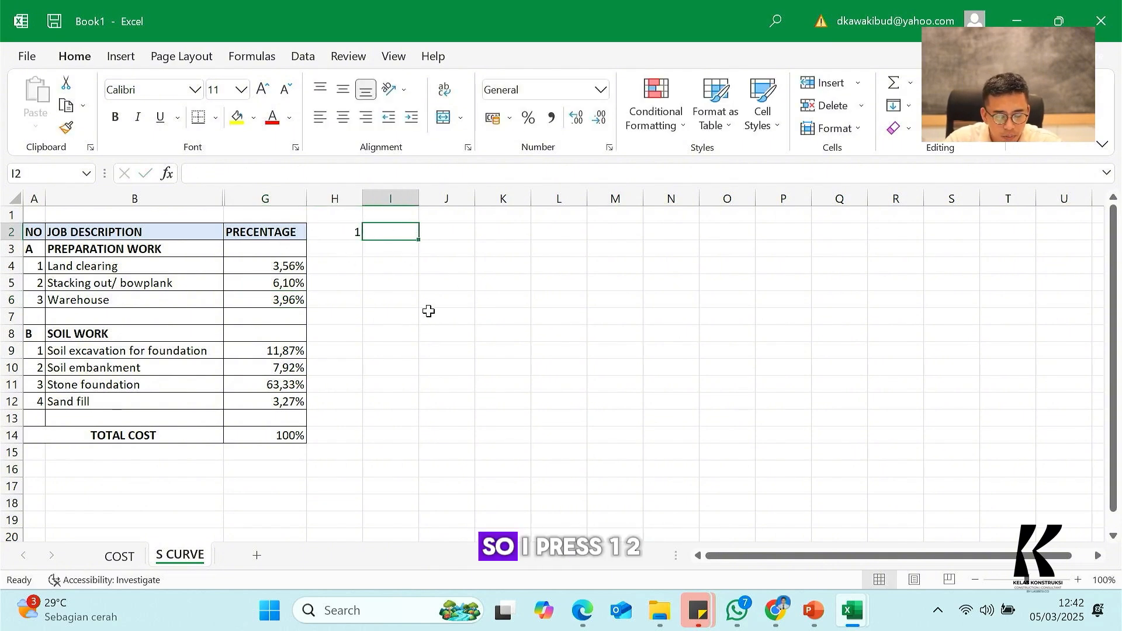
{"action": "type", "text": "2"}
{"action": "key", "text": "Tab"}
{"action": "left_click_drag", "start_coordinate": [344, 235], "coordinate": [729, 244]}
{"action": "left_click", "coordinate": [614, 282]}
Step: Apply all borders to the schedule grid H2:O14
{"action": "left_click_drag", "start_coordinate": [350, 234], "coordinate": [743, 430]}
{"action": "left_click", "coordinate": [216, 117]}
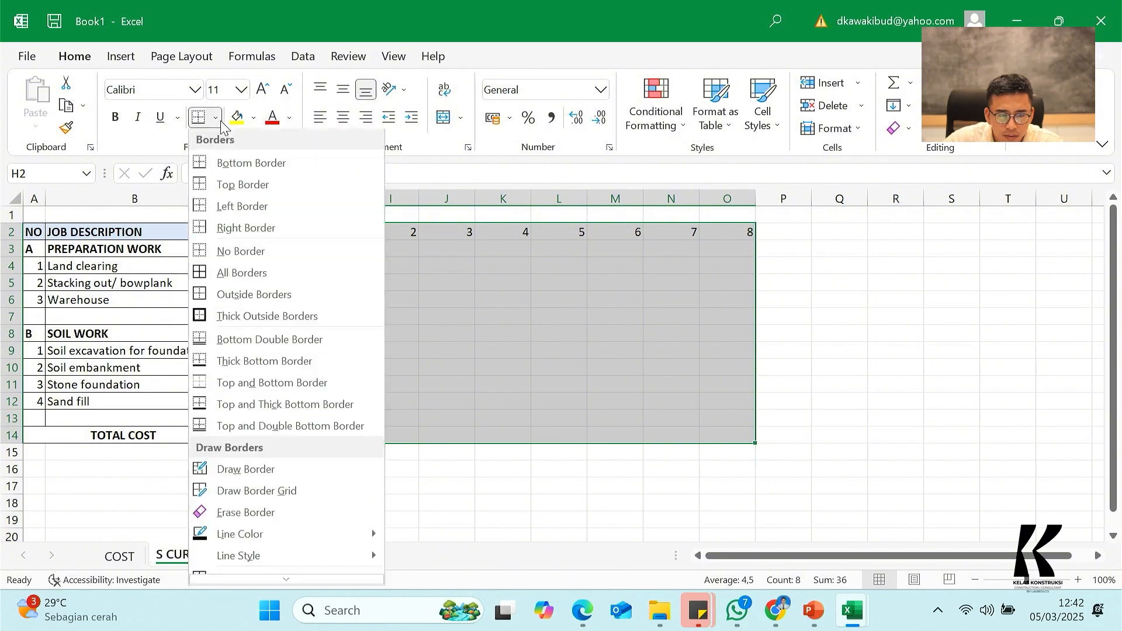
{"action": "left_click", "coordinate": [242, 273]}
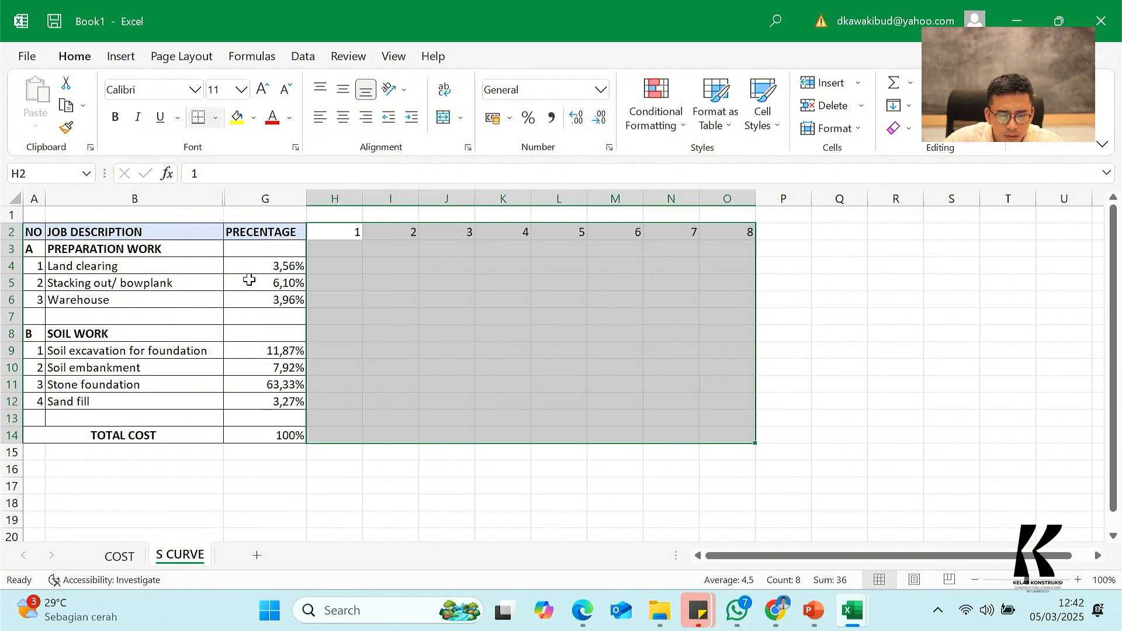
{"action": "left_click", "coordinate": [502, 299]}
Step: Fill the PRECENTAGE header and the period numbers in G2:O2 with light blue
{"action": "left_click_drag", "start_coordinate": [299, 240], "coordinate": [738, 232]}
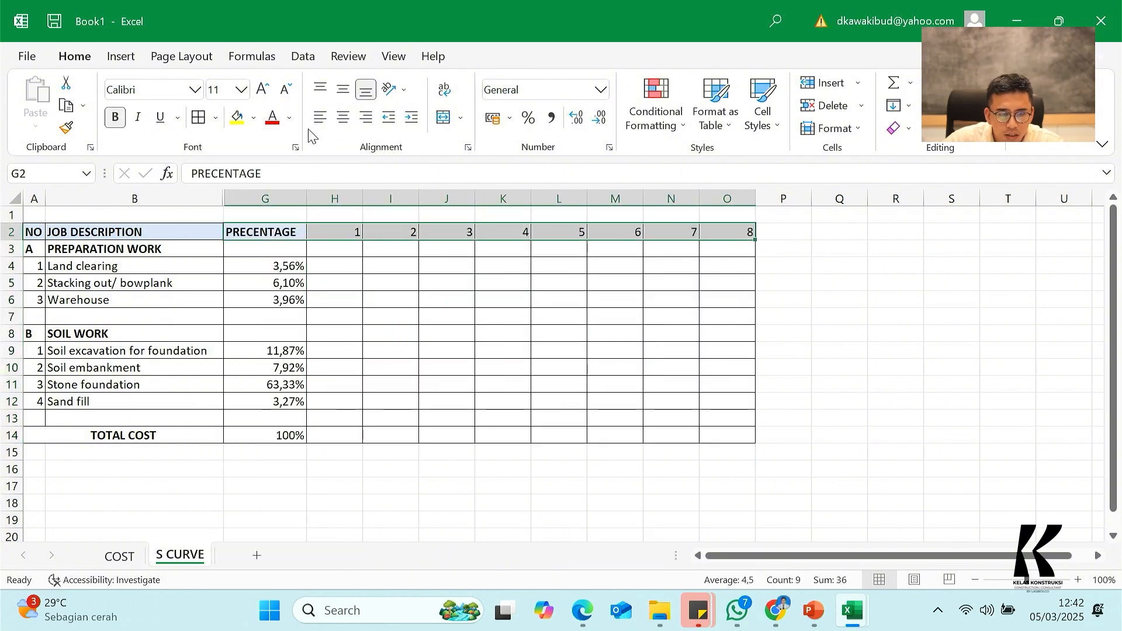
{"action": "left_click", "coordinate": [254, 118]}
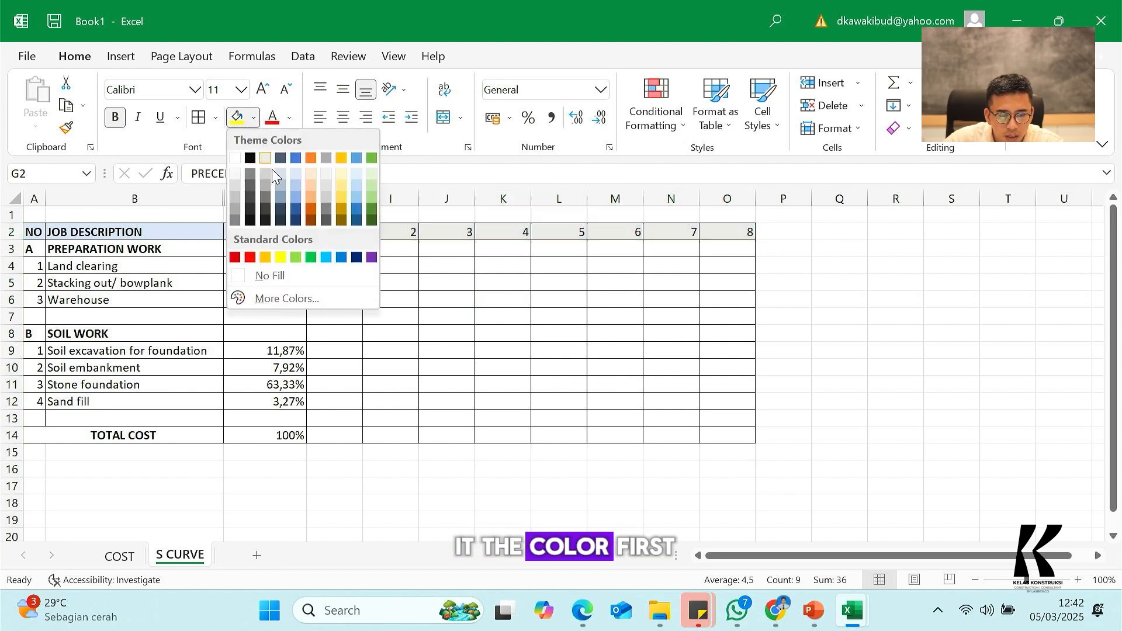
{"action": "left_click", "coordinate": [297, 169]}
{"action": "left_click", "coordinate": [376, 248]}
Step: Merge and centre H1:O1 above the period numbers and enter WEEK - as its heading
{"action": "left_click_drag", "start_coordinate": [335, 215], "coordinate": [724, 211]}
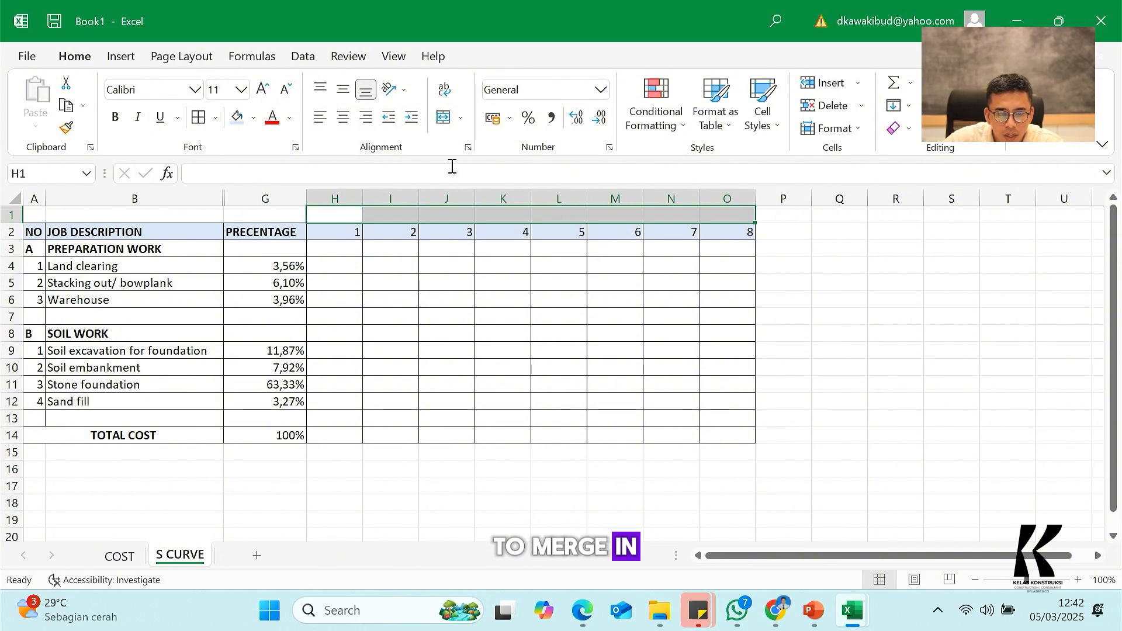
{"action": "left_click", "coordinate": [444, 117]}
{"action": "left_click", "coordinate": [459, 305]}
{"action": "left_click", "coordinate": [456, 217]}
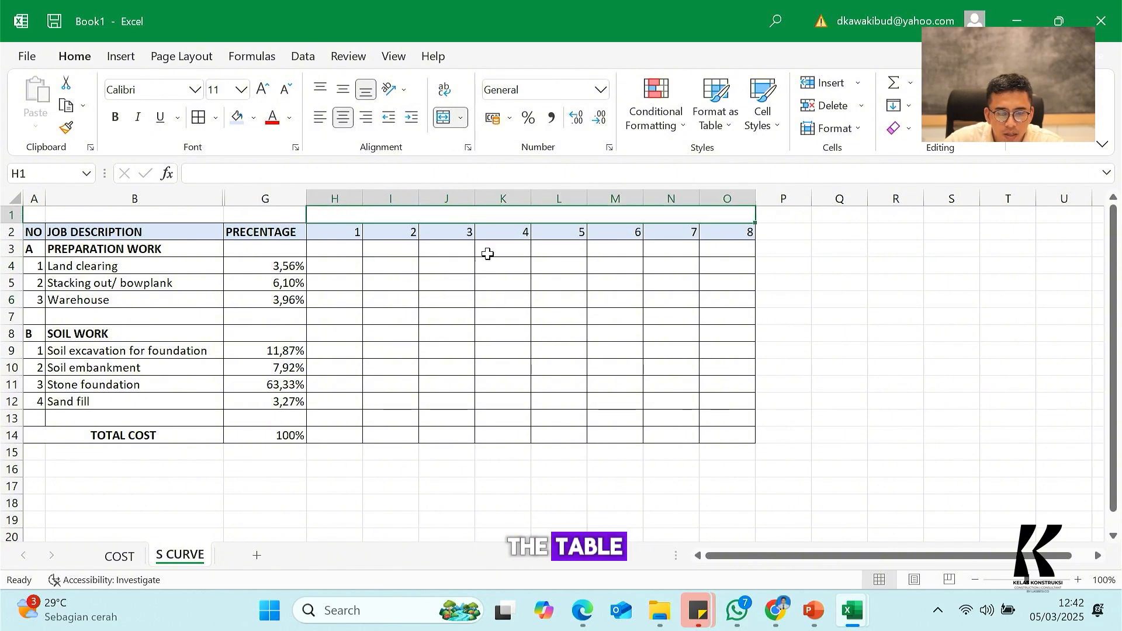
{"action": "type", "text": "WEEK -"}
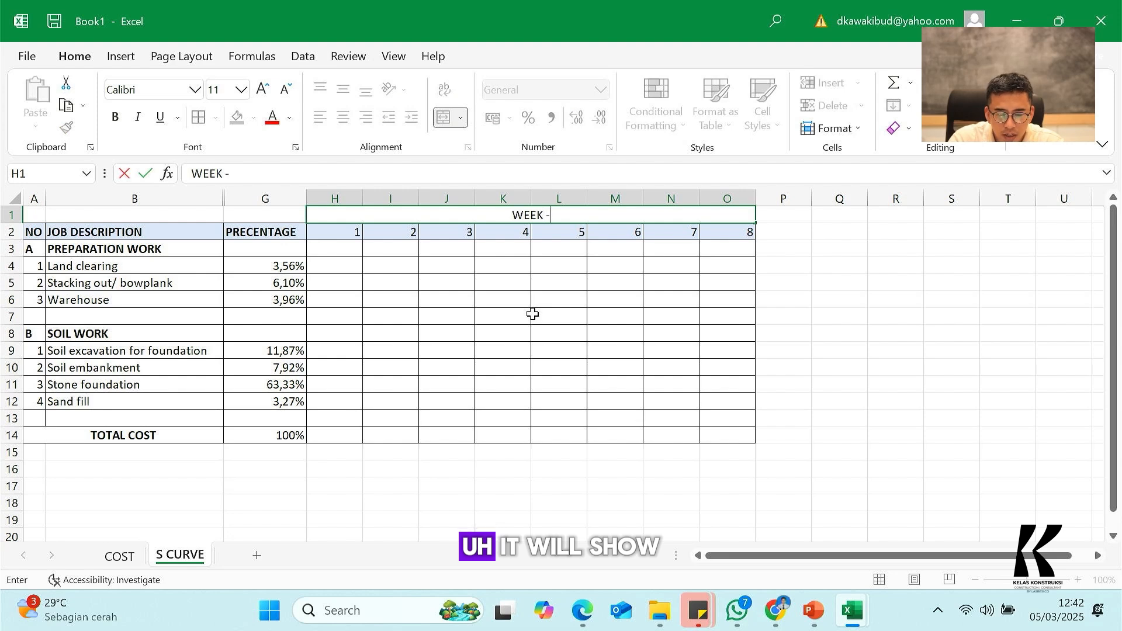
{"action": "key", "text": "ctrl+Return"}
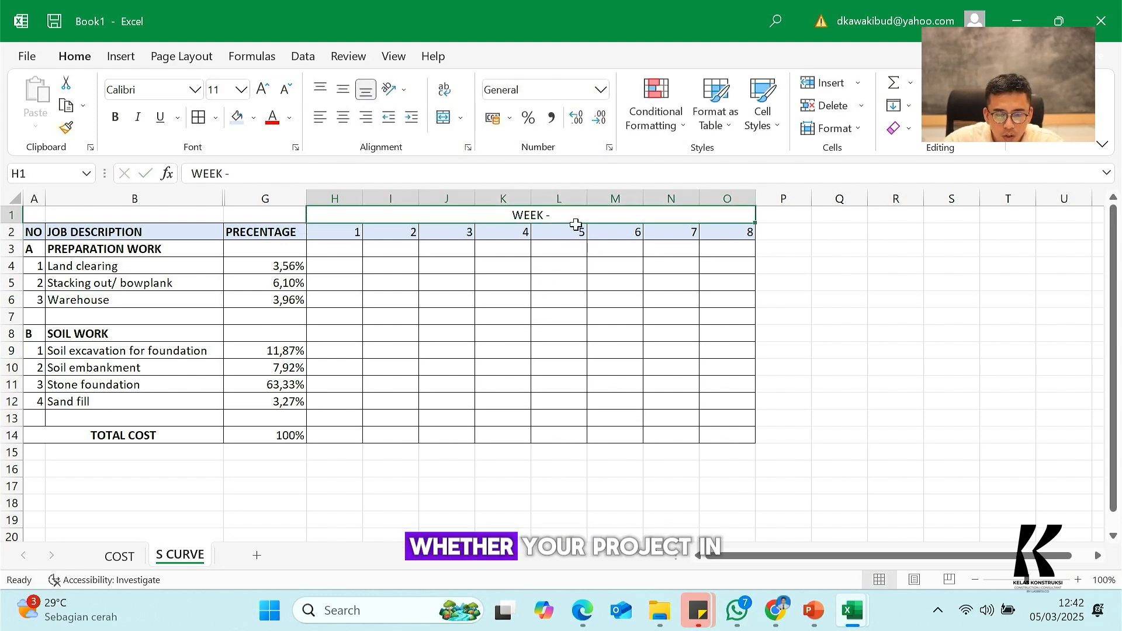
Step: Middle-align H1:O14 vertically, and format the week header rows H1:O2 in bold on a light blue fill
{"action": "left_click_drag", "start_coordinate": [575, 224], "coordinate": [579, 436]}
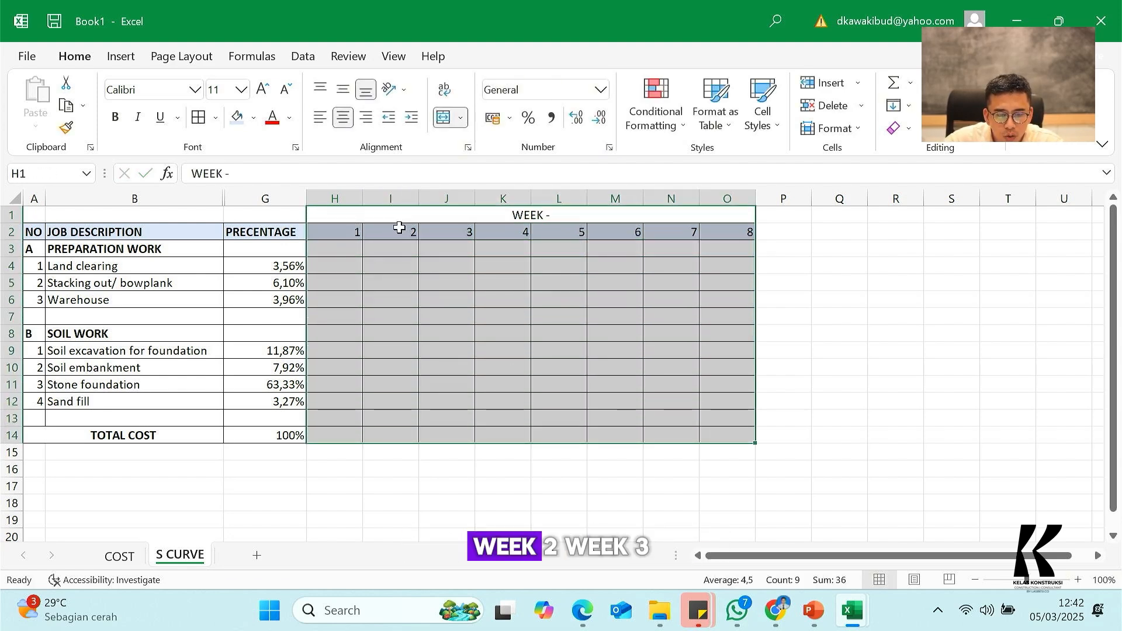
{"action": "left_click", "coordinate": [346, 96]}
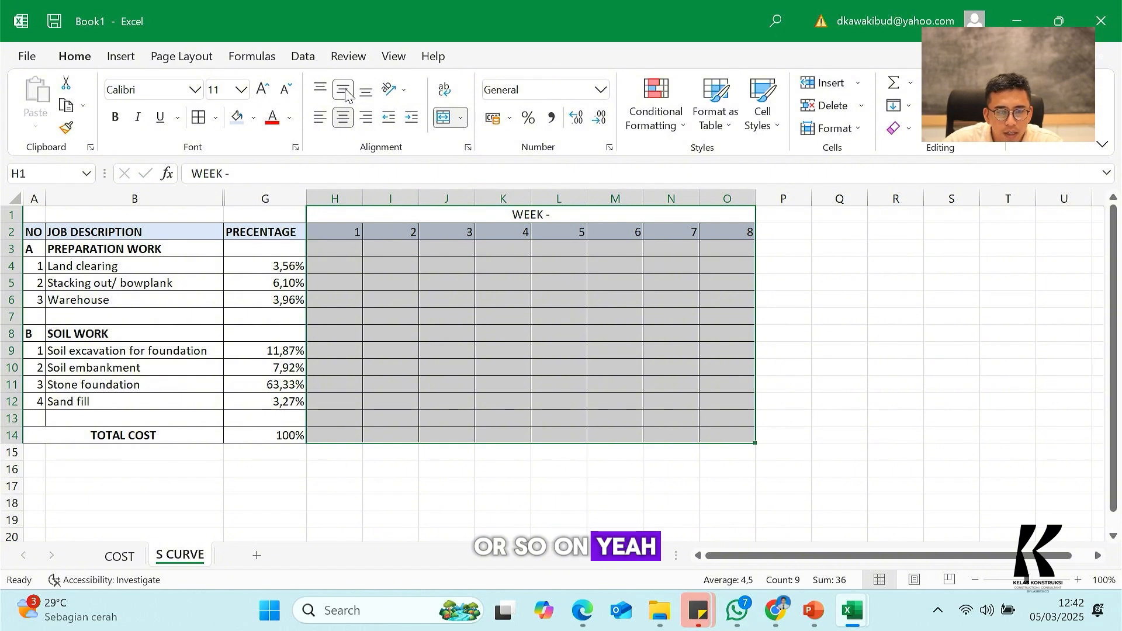
{"action": "left_click", "coordinate": [445, 299]}
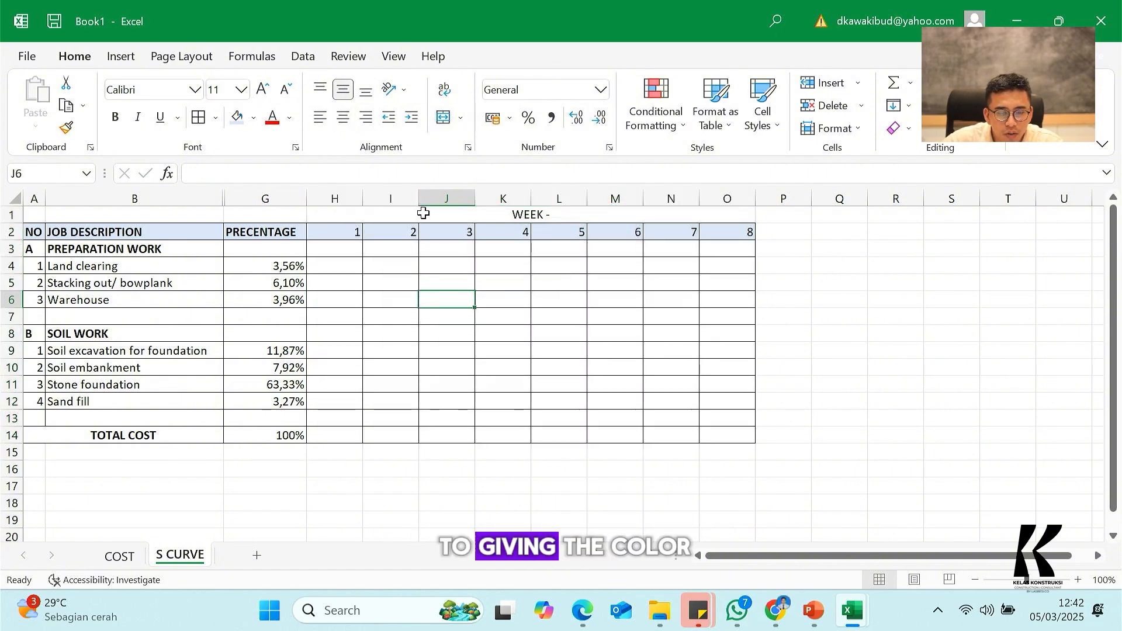
{"action": "left_click_drag", "start_coordinate": [426, 213], "coordinate": [426, 228]}
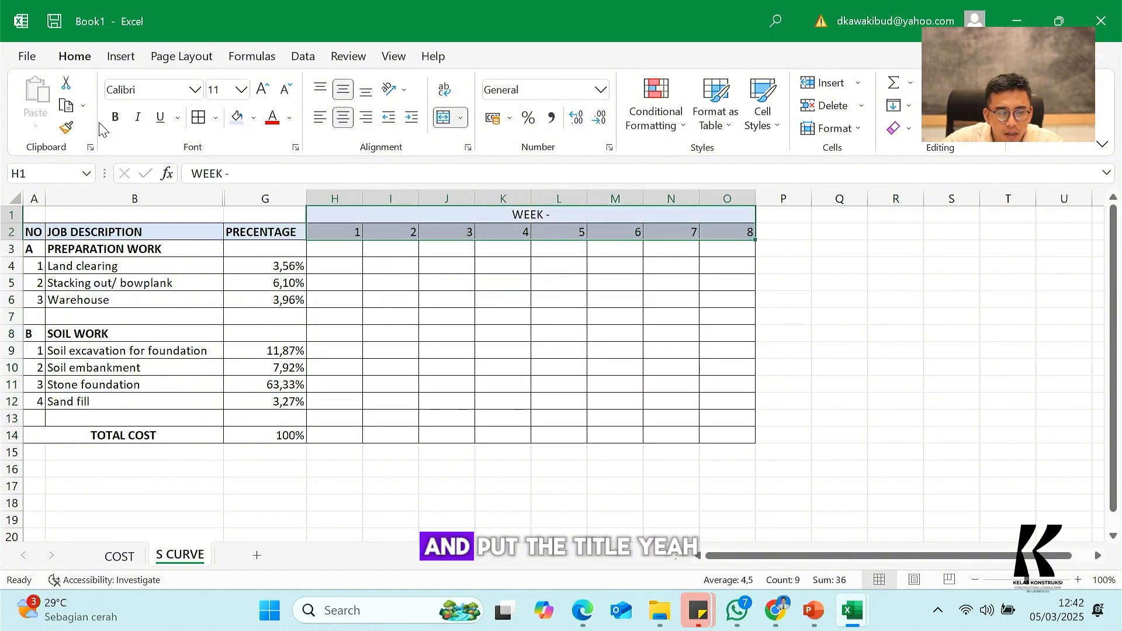
{"action": "left_click", "coordinate": [117, 119]}
Step: Merge and centre the PRECENTAGE, JOB DESCRIPTION and NO headers each across rows 1 and 2
{"action": "mouse_move", "coordinate": [293, 219]}
{"action": "left_mouse_down"}
{"action": "mouse_move", "coordinate": [278, 215]}
{"action": "mouse_move", "coordinate": [278, 227]}
{"action": "left_mouse_up"}
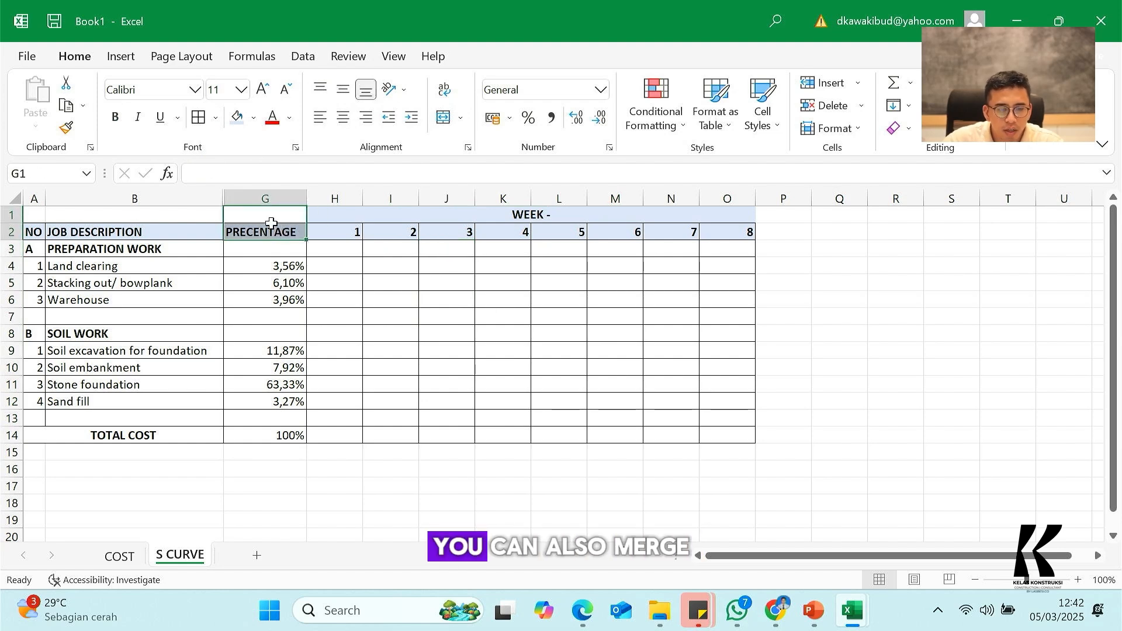
{"action": "left_click", "coordinate": [446, 120]}
{"action": "left_click_drag", "start_coordinate": [125, 218], "coordinate": [118, 232]}
{"action": "left_click", "coordinate": [446, 120]}
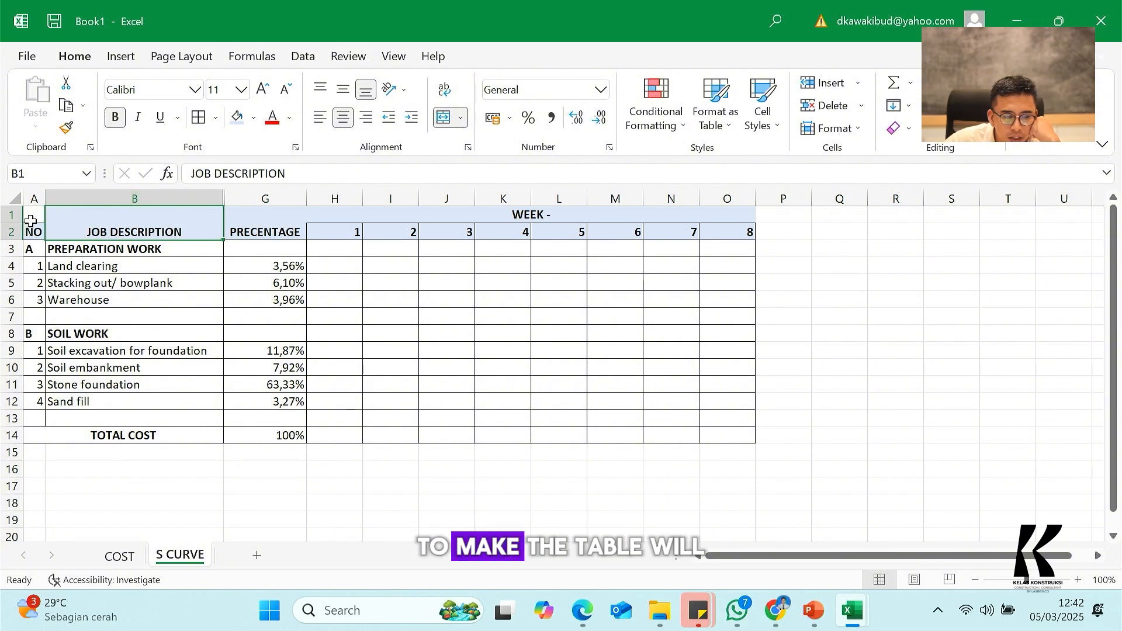
{"action": "left_click_drag", "start_coordinate": [33, 219], "coordinate": [300, 194]}
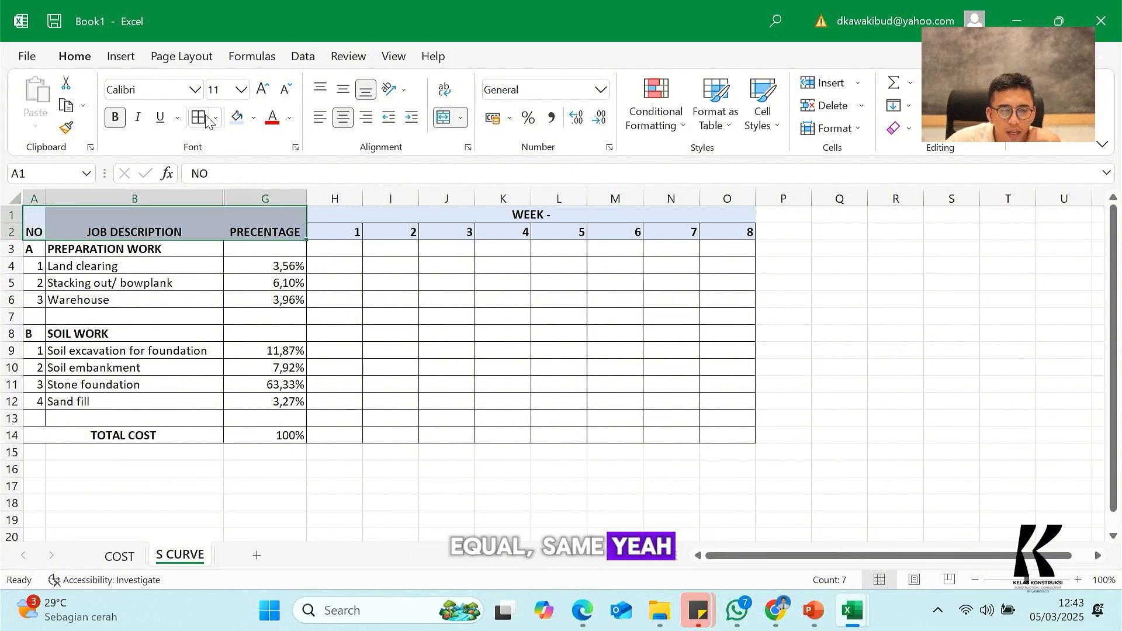
{"action": "left_click", "coordinate": [297, 250]}
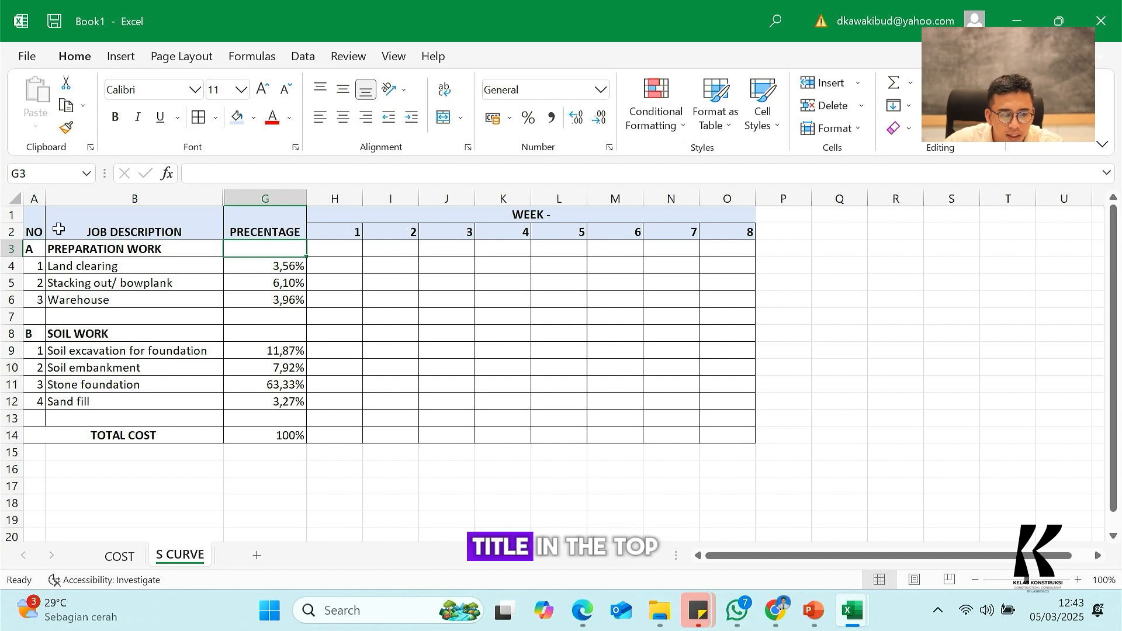
Step: Middle-align the header rows A1:O2 vertically and centre the week numbers in H2:O2 horizontally
{"action": "left_click_drag", "start_coordinate": [38, 222], "coordinate": [731, 232]}
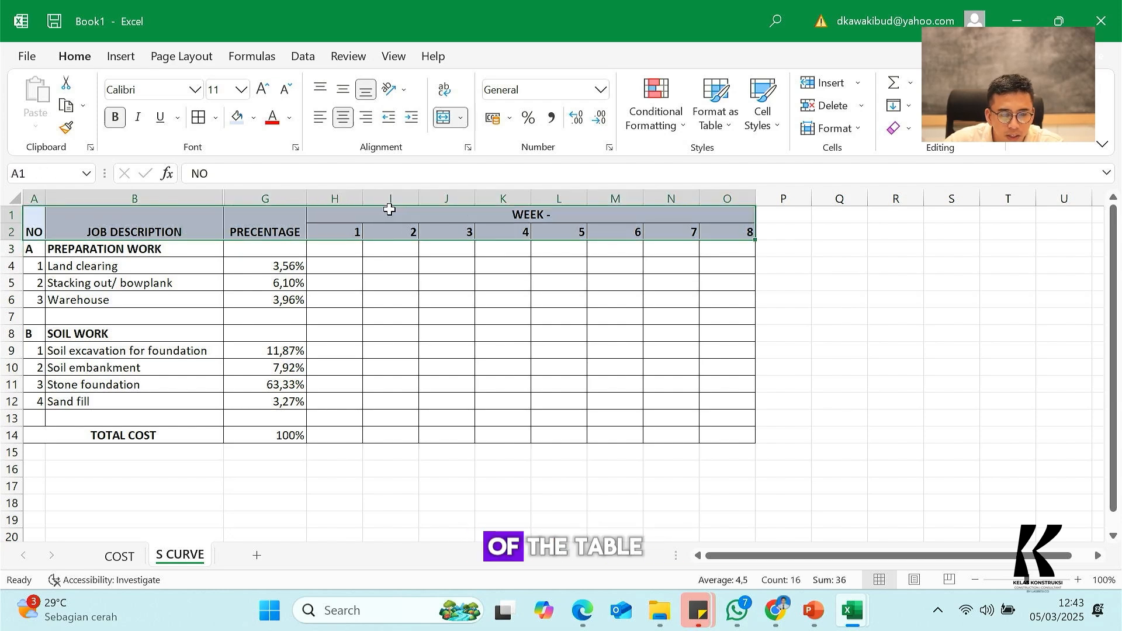
{"action": "left_click", "coordinate": [344, 89]}
{"action": "left_click", "coordinate": [431, 263]}
{"action": "left_click_drag", "start_coordinate": [356, 228], "coordinate": [722, 230]}
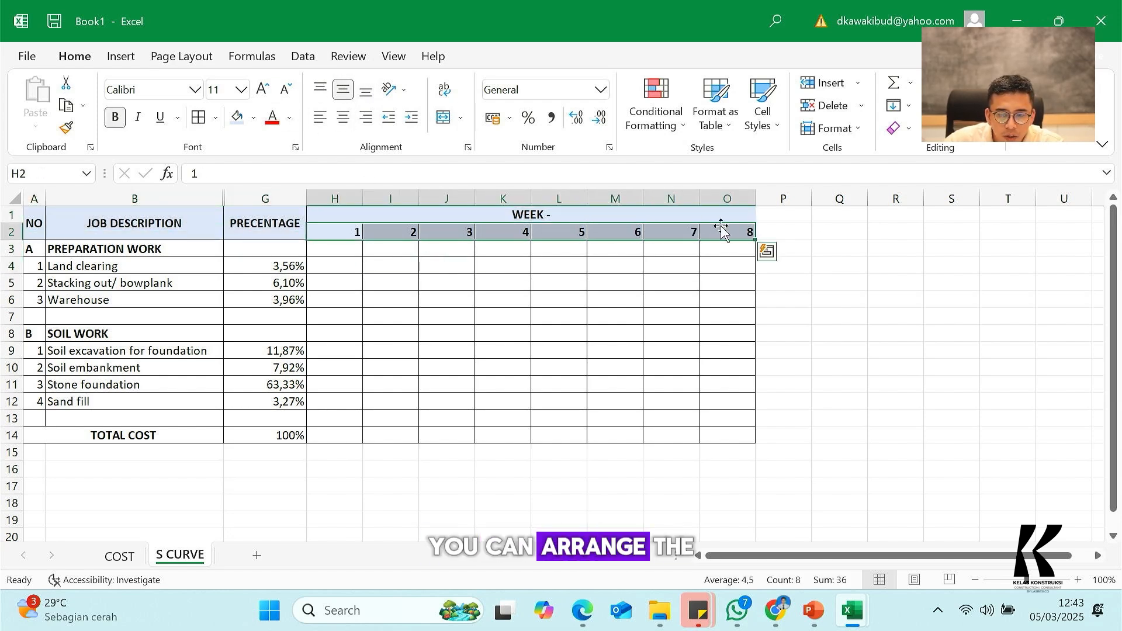
{"action": "left_click", "coordinate": [344, 116]}
{"action": "left_click", "coordinate": [476, 327]}
Step: Create a conditional formatting rule on H4:O12 for cells whose value is greater than 0
{"action": "left_click", "coordinate": [328, 270]}
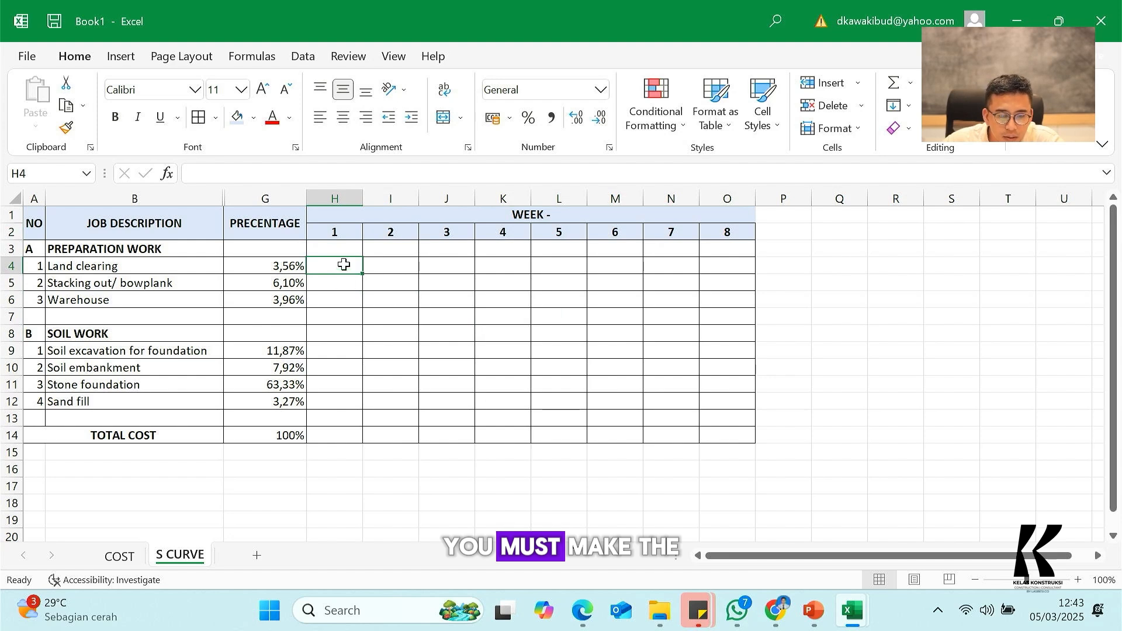
{"action": "left_click", "coordinate": [388, 326]}
{"action": "left_click_drag", "start_coordinate": [348, 263], "coordinate": [735, 417]}
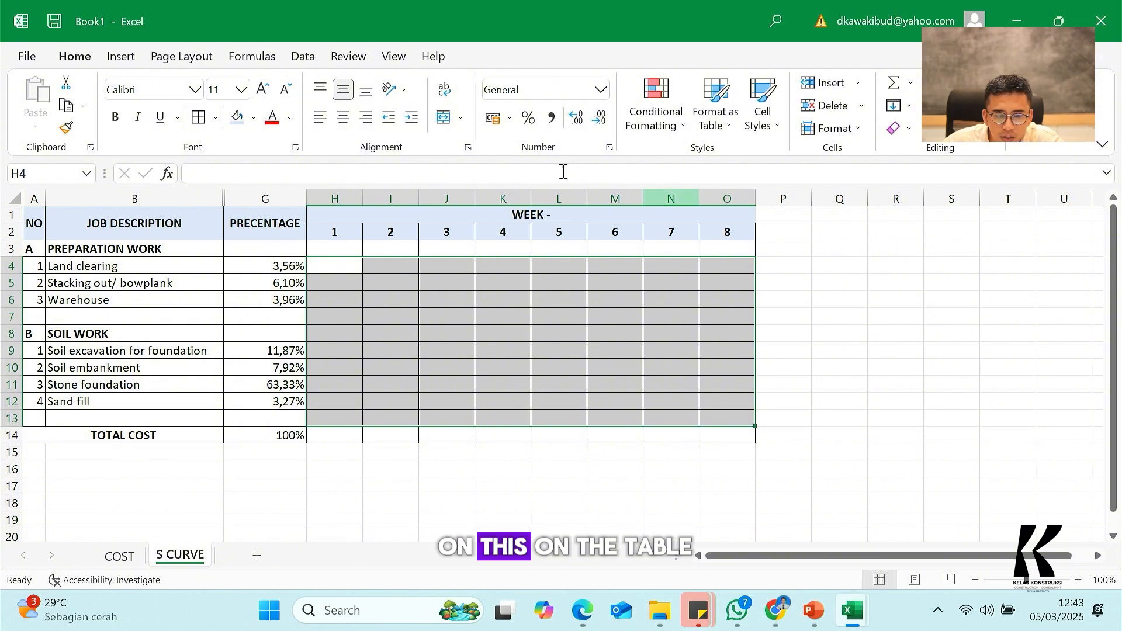
{"action": "mouse_move", "coordinate": [336, 266]}
{"action": "left_mouse_down"}
{"action": "mouse_move", "coordinate": [391, 275]}
{"action": "mouse_move", "coordinate": [341, 265]}
{"action": "left_mouse_up"}
{"action": "left_click_drag", "start_coordinate": [721, 379], "coordinate": [728, 407]}
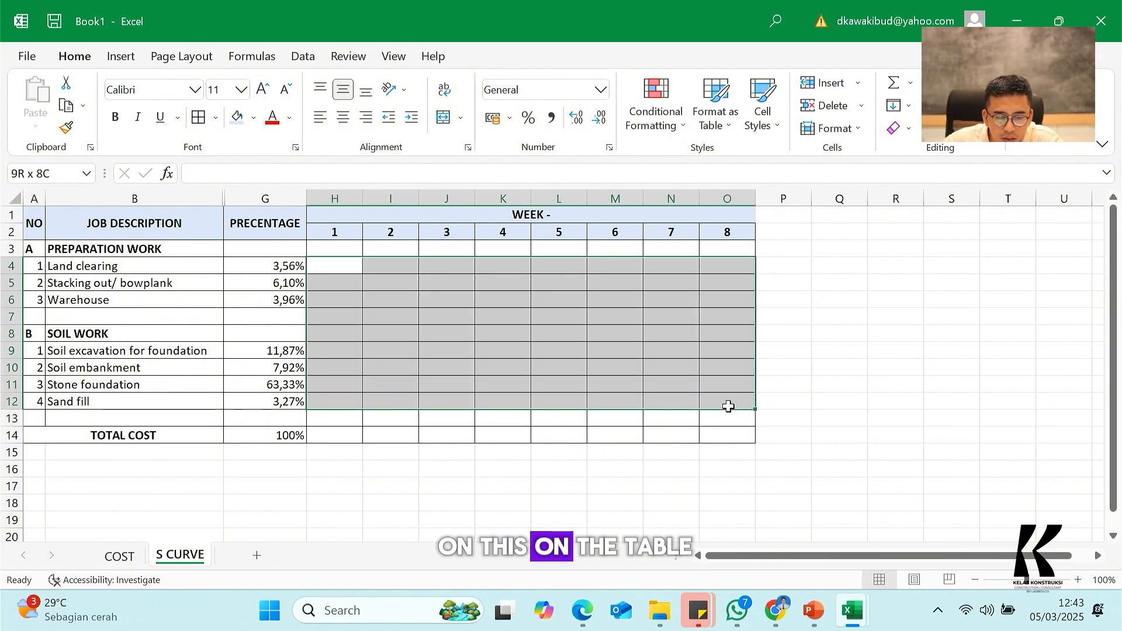
{"action": "left_click", "coordinate": [653, 96]}
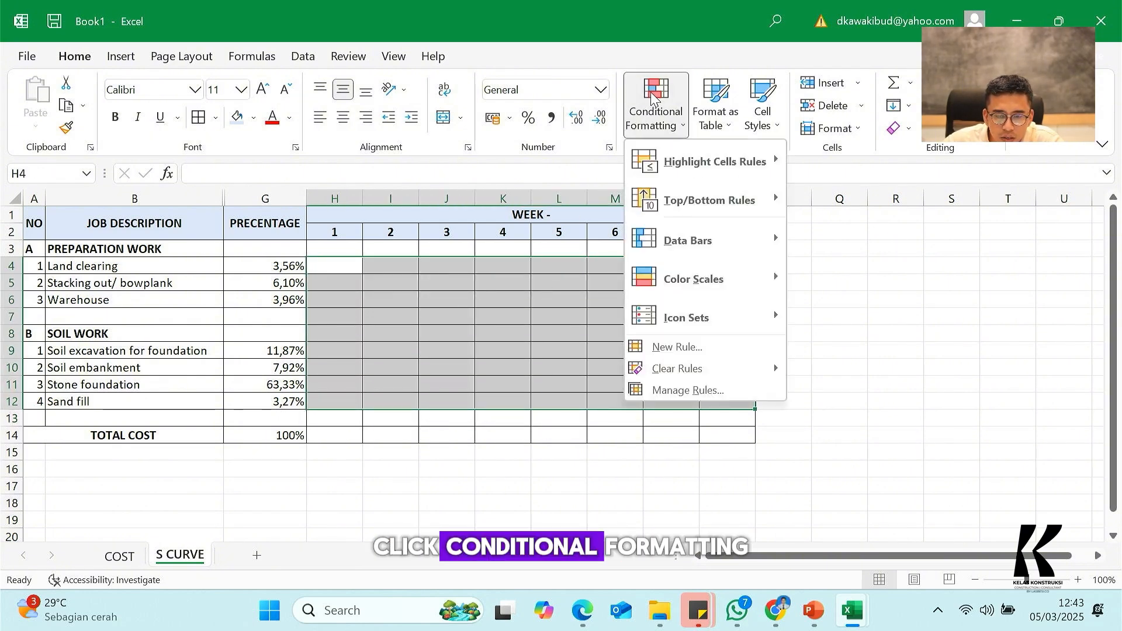
{"action": "left_click", "coordinate": [706, 344]}
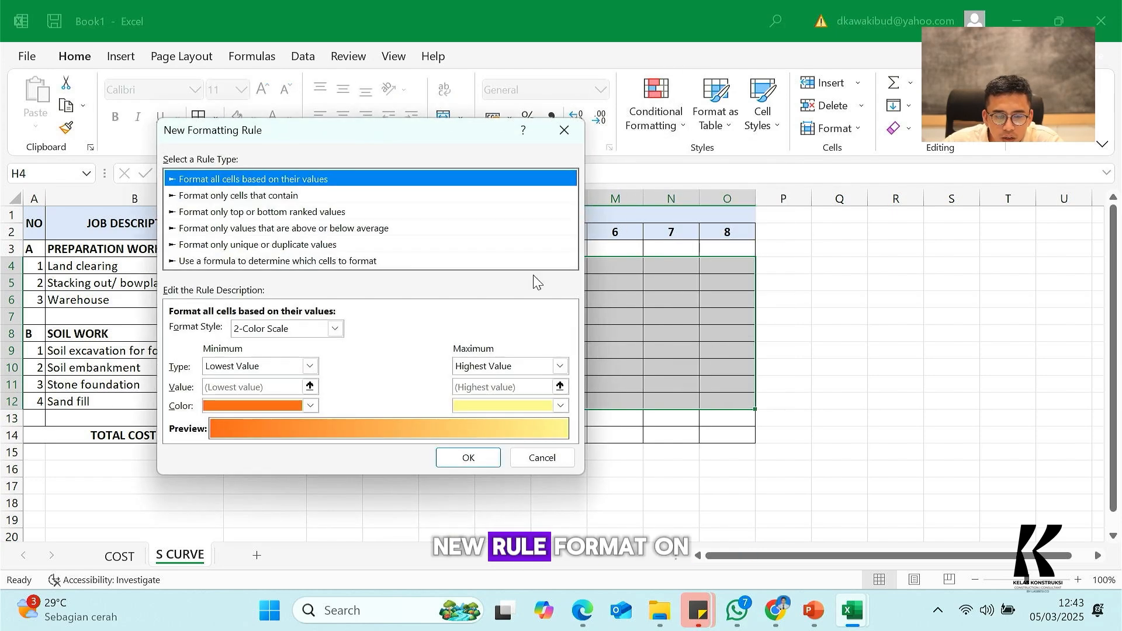
{"action": "left_click", "coordinate": [270, 196]}
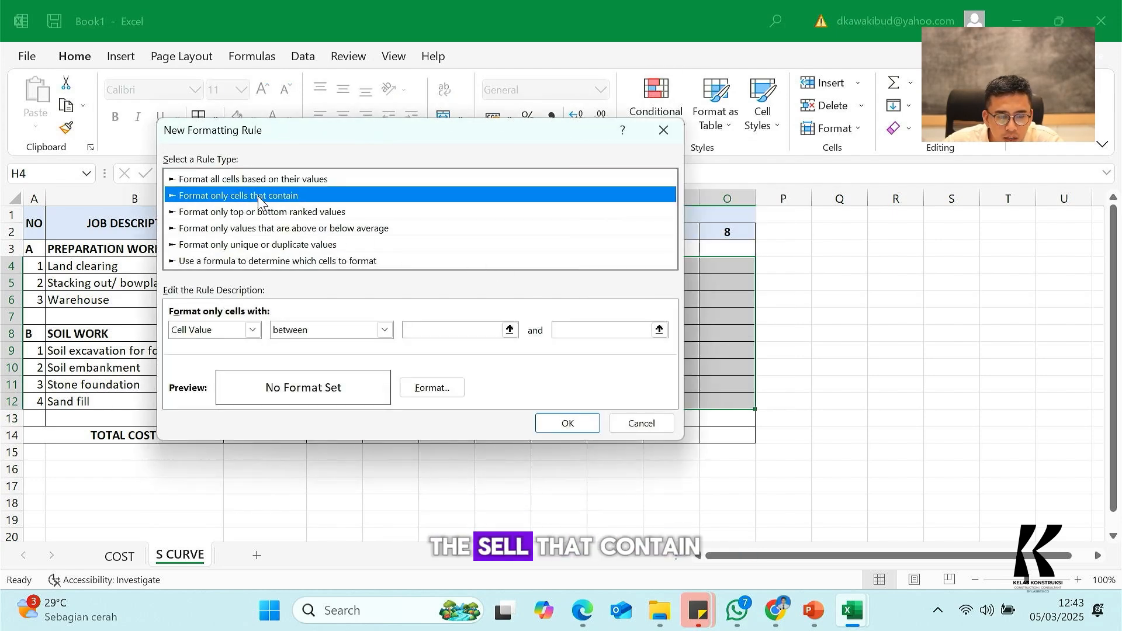
{"action": "left_click", "coordinate": [324, 330]}
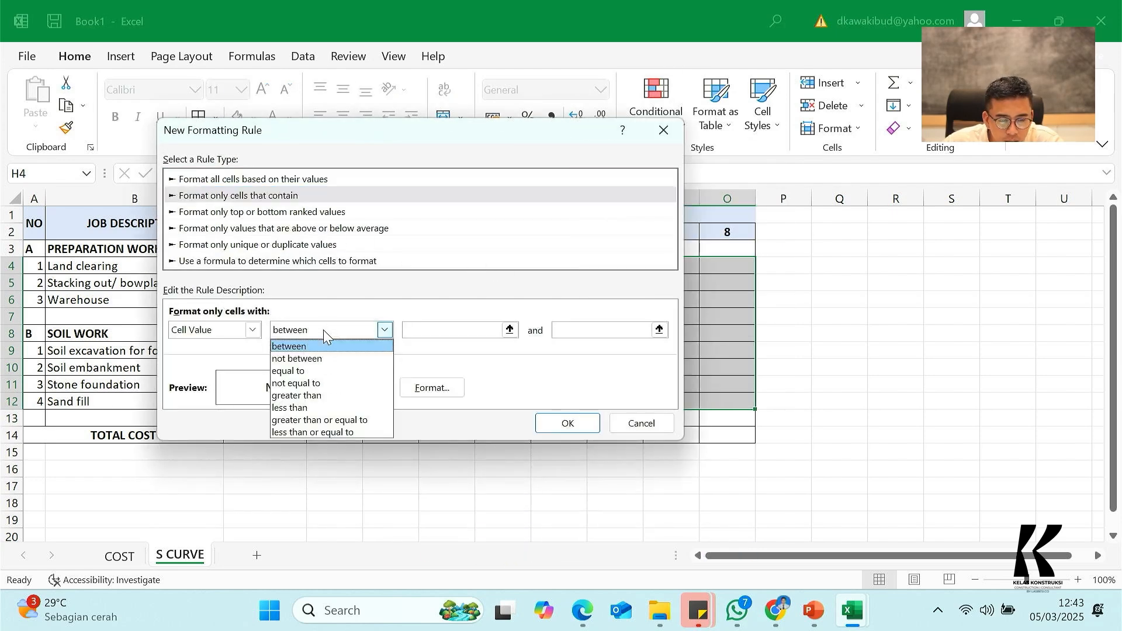
{"action": "left_click", "coordinate": [310, 395]}
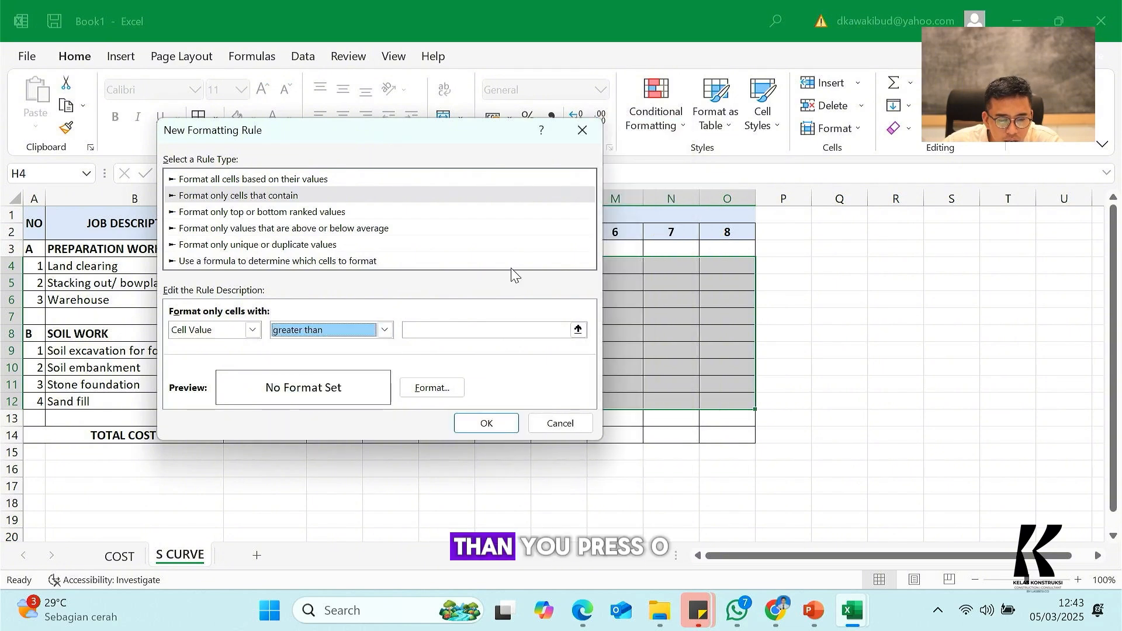
{"action": "left_click", "coordinate": [480, 328]}
{"action": "type", "text": "0"}
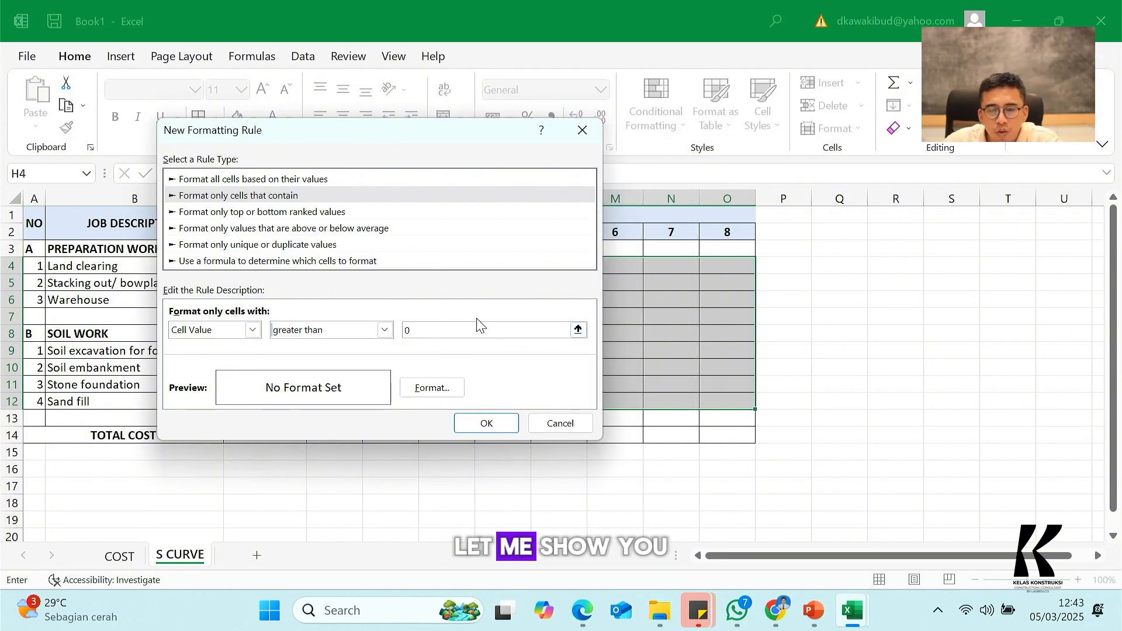
Step: Give the greater-than-0 rule an orange background fill and apply the rule to the schedule cells
{"action": "left_click_drag", "start_coordinate": [466, 141], "coordinate": [981, 171]}
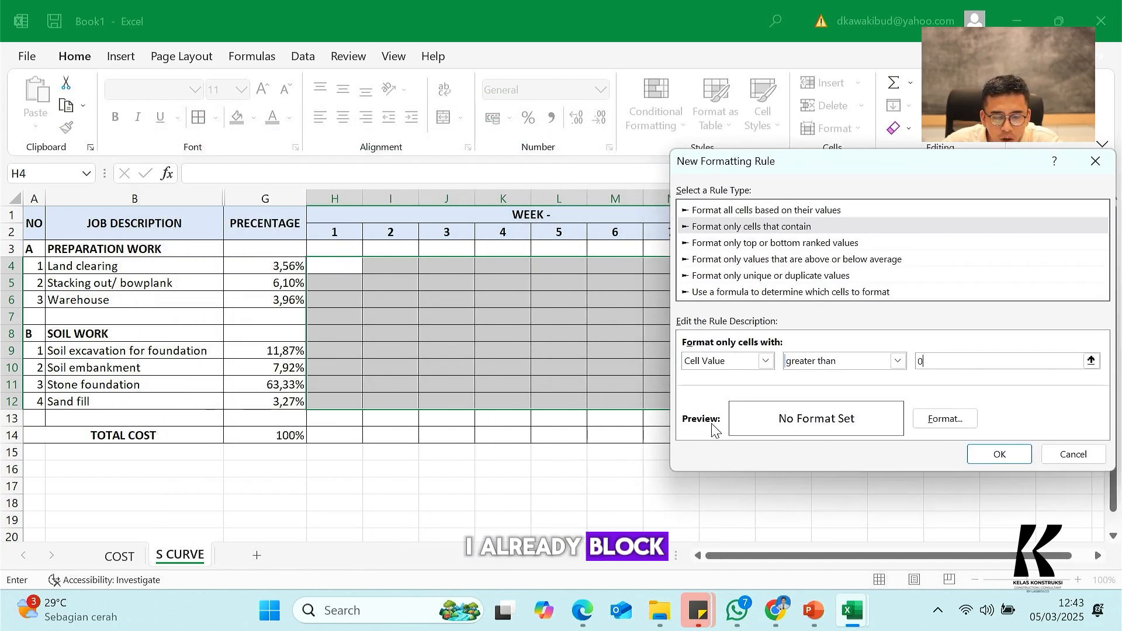
{"action": "left_click_drag", "start_coordinate": [794, 151], "coordinate": [669, 150]}
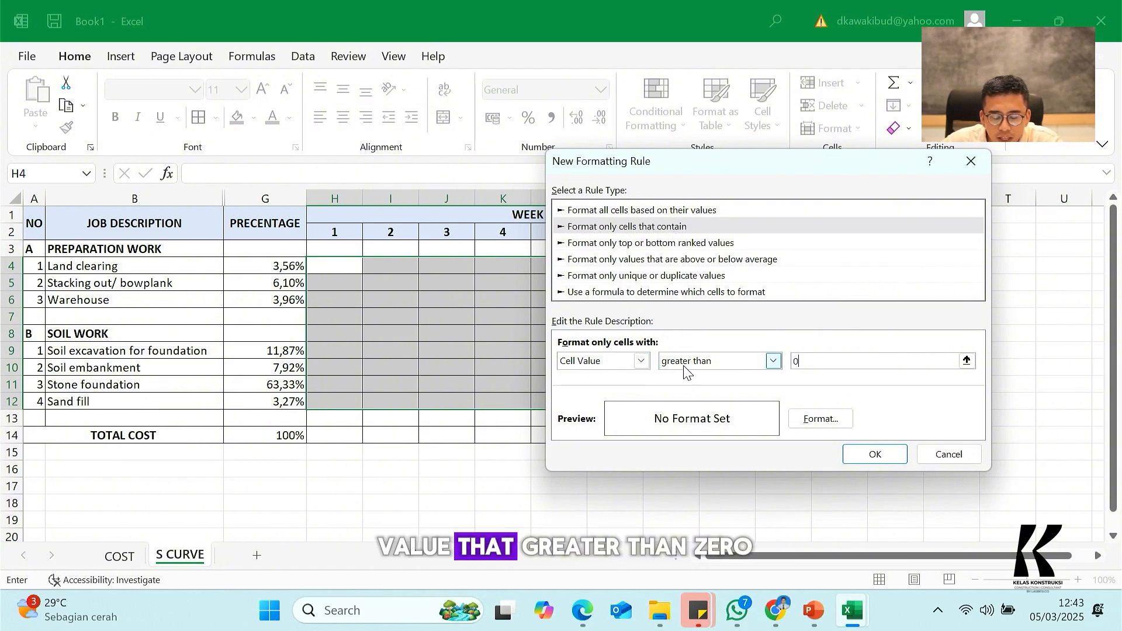
{"action": "left_click", "coordinate": [812, 422]}
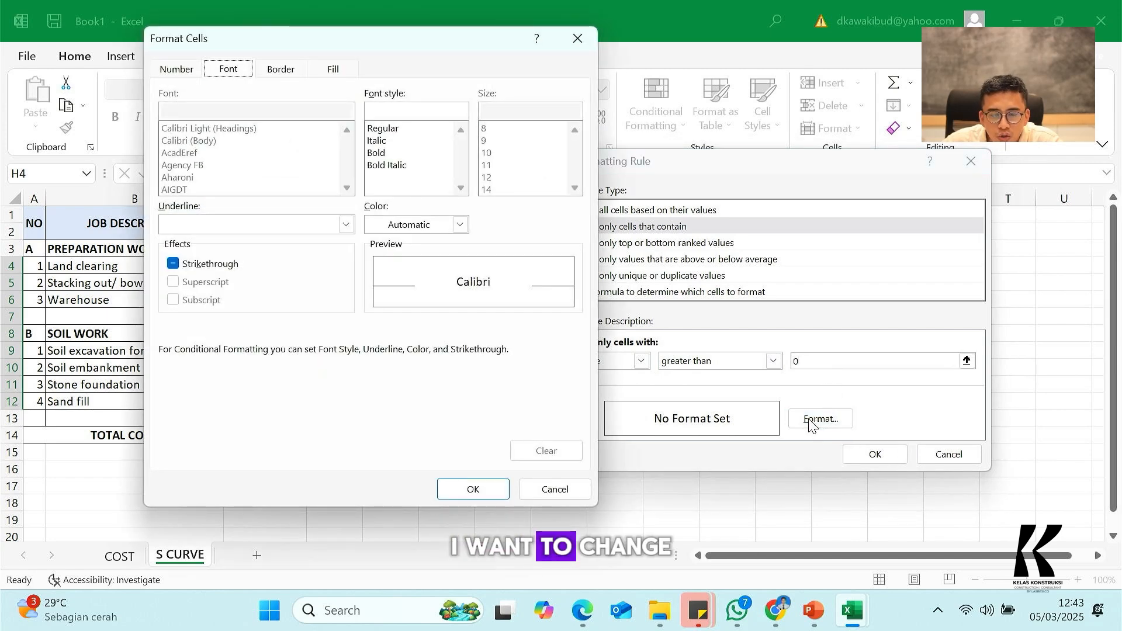
{"action": "left_click", "coordinate": [341, 72]}
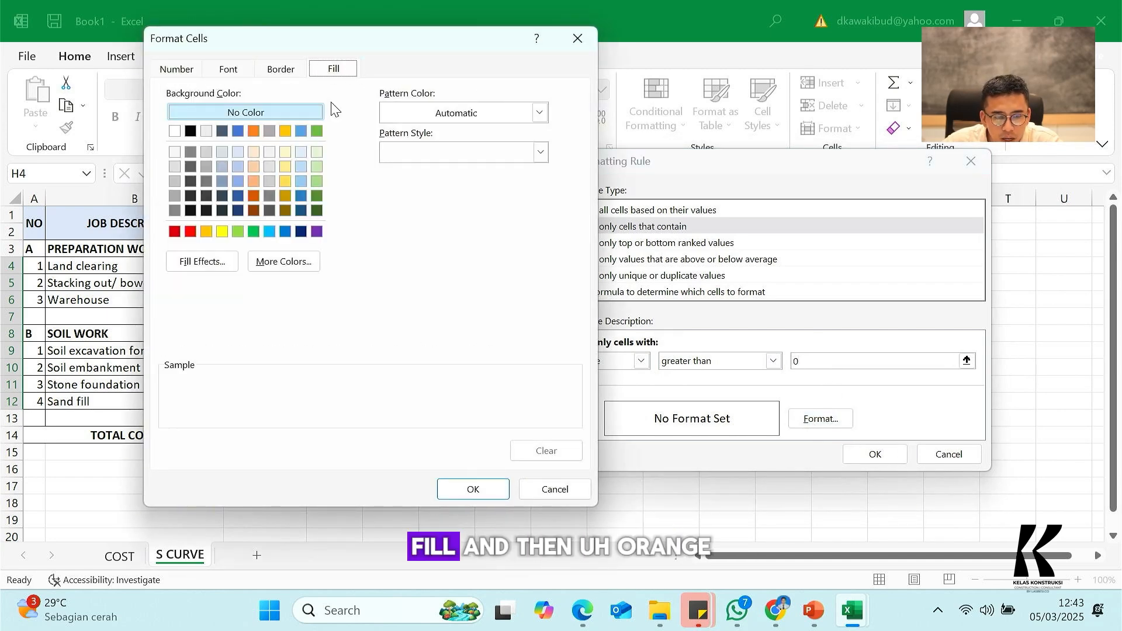
{"action": "left_click", "coordinate": [224, 235]}
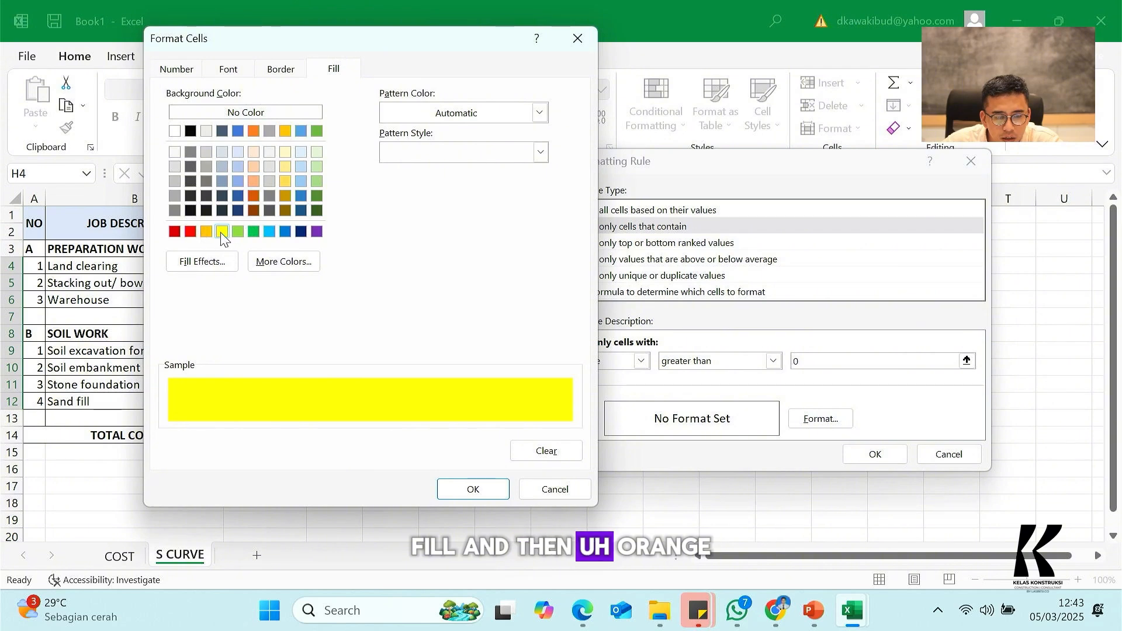
{"action": "left_click", "coordinate": [207, 232]}
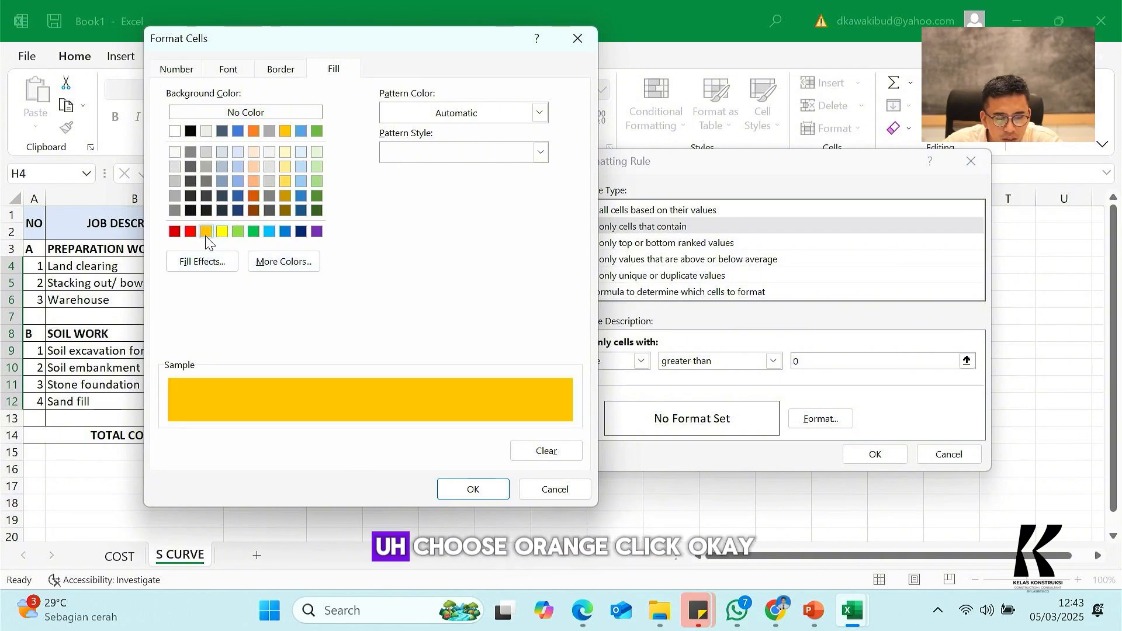
{"action": "left_click", "coordinate": [474, 491]}
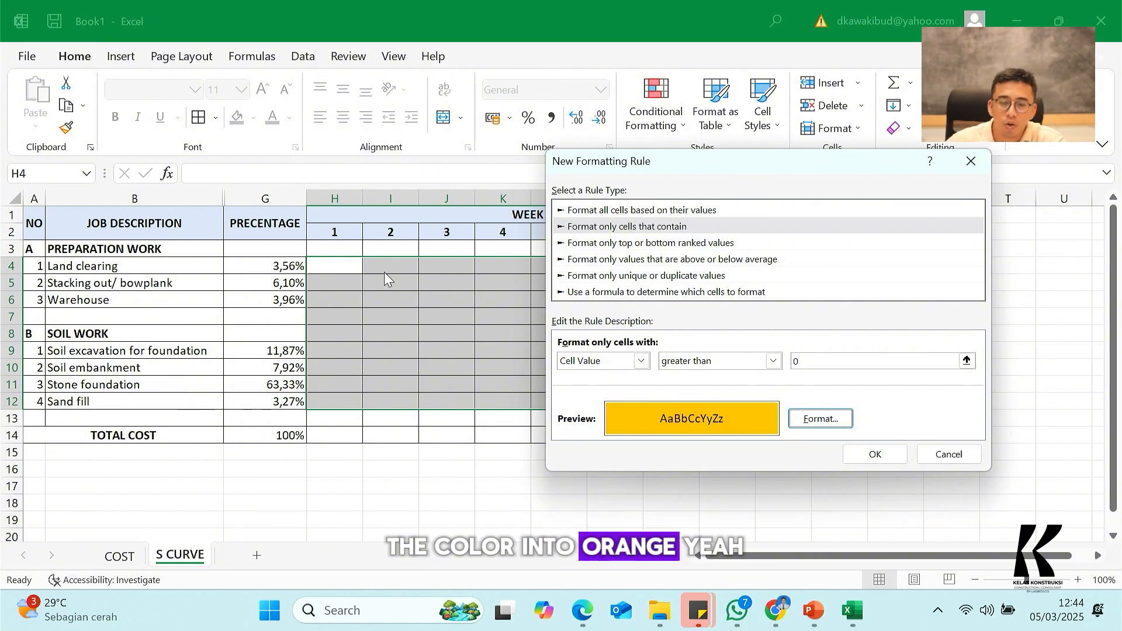
{"action": "left_click", "coordinate": [884, 454]}
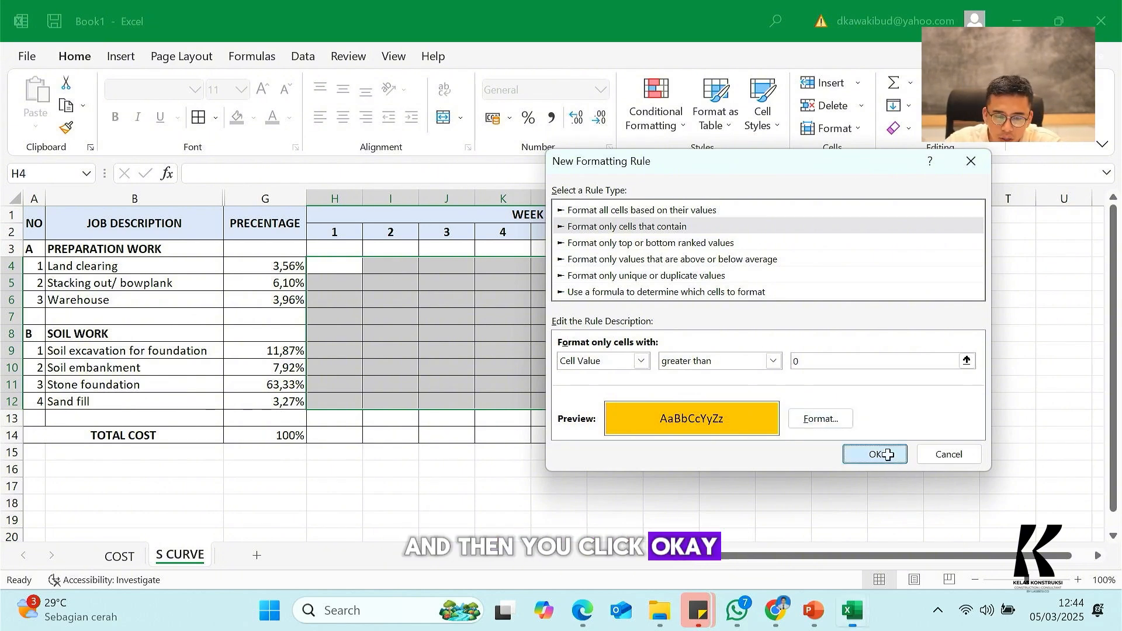
Step: Test the orange highlighting rule by entering 1 in cell J7 and clearing the cell again
{"action": "left_click", "coordinate": [464, 317]}
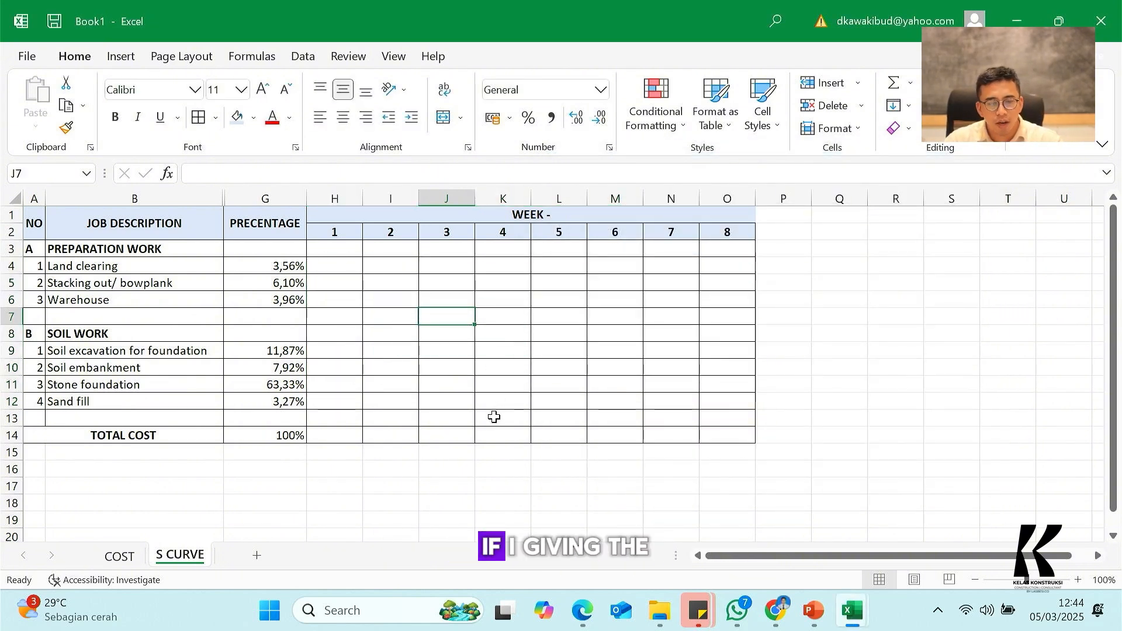
{"action": "type", "text": "1"}
{"action": "key", "text": "Return"}
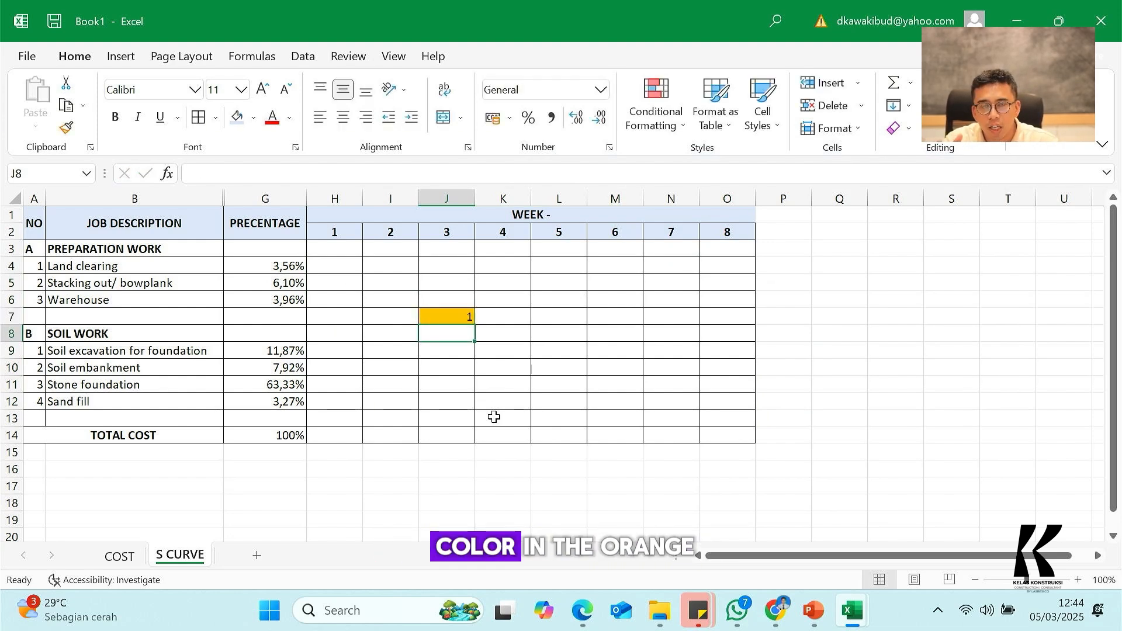
{"action": "key", "text": "Up"}
{"action": "key", "text": "Delete"}
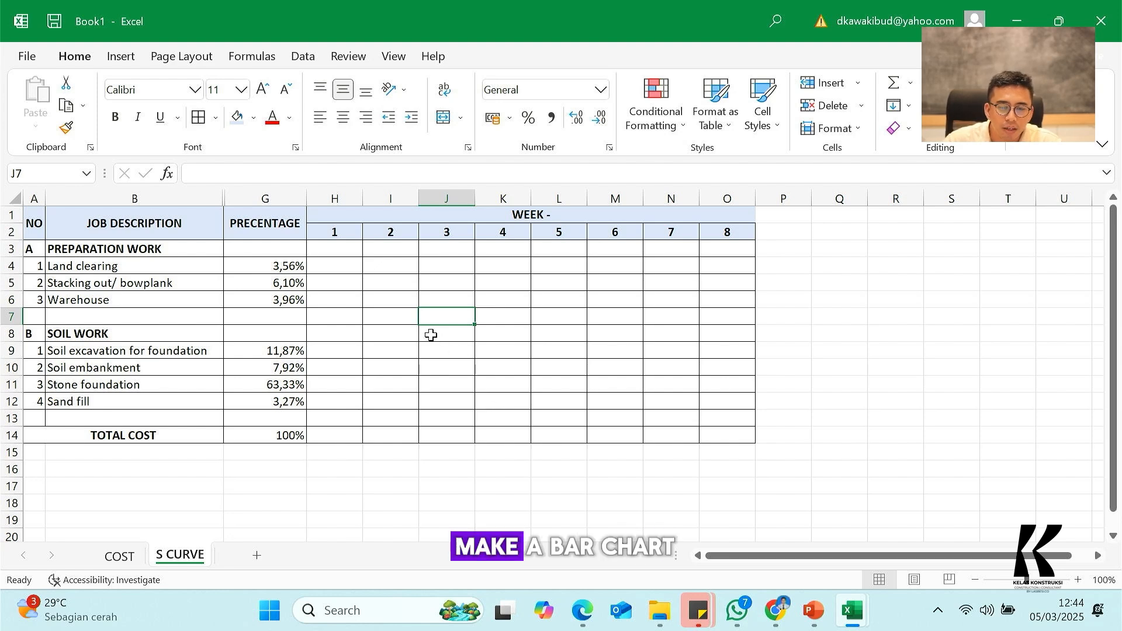
{"action": "left_click", "coordinate": [348, 269]}
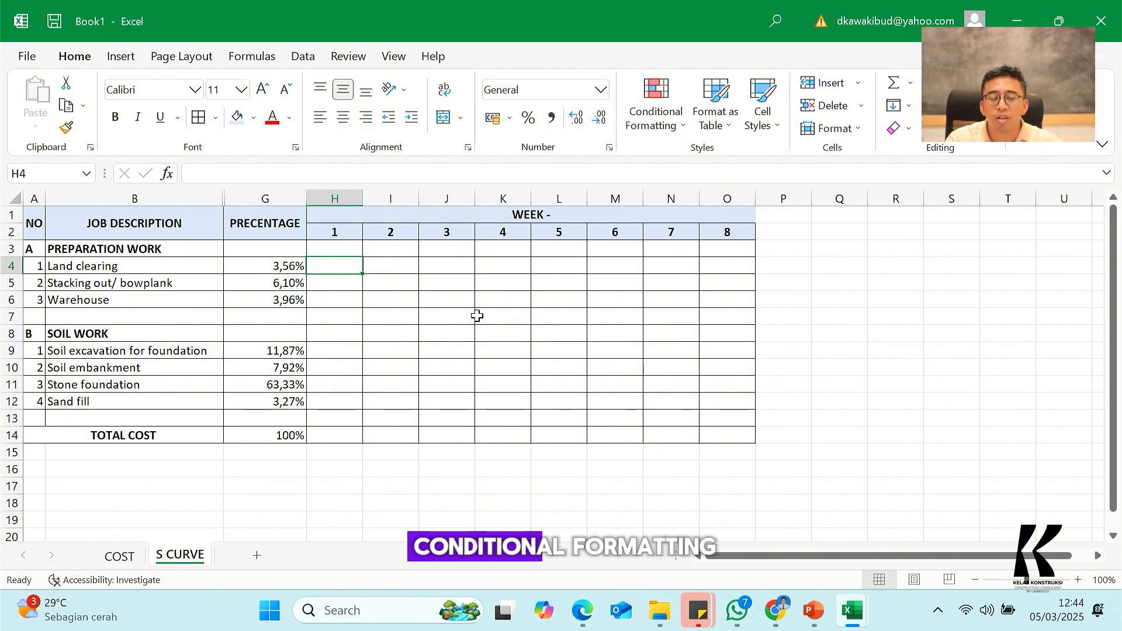
{"action": "left_click", "coordinate": [378, 329]}
{"action": "left_click", "coordinate": [340, 272]}
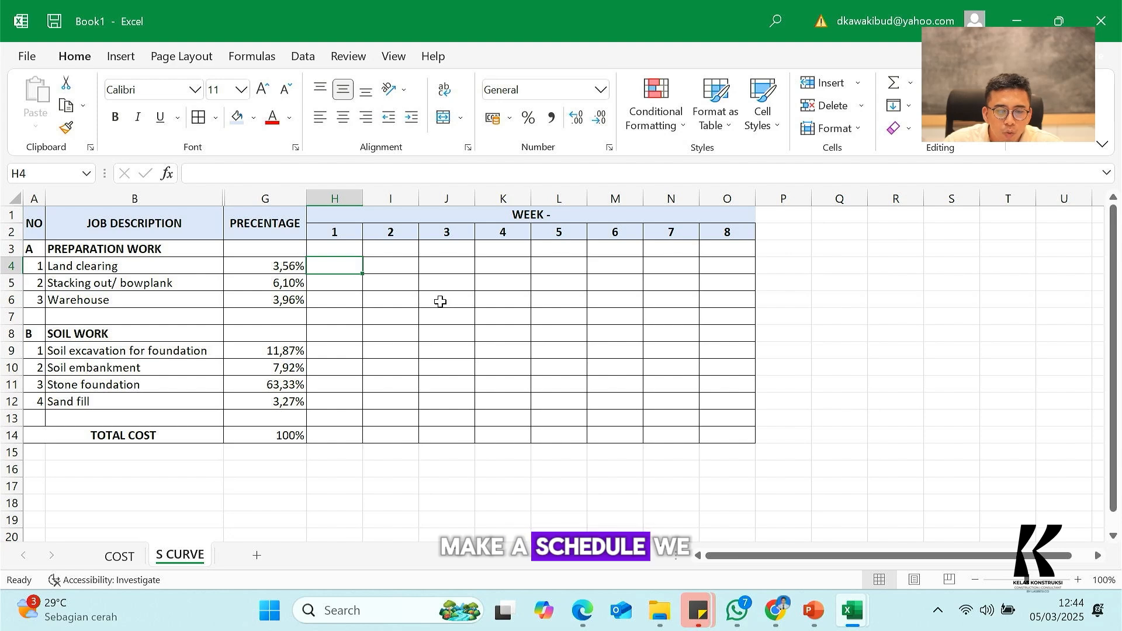
{"action": "left_click", "coordinate": [118, 270]}
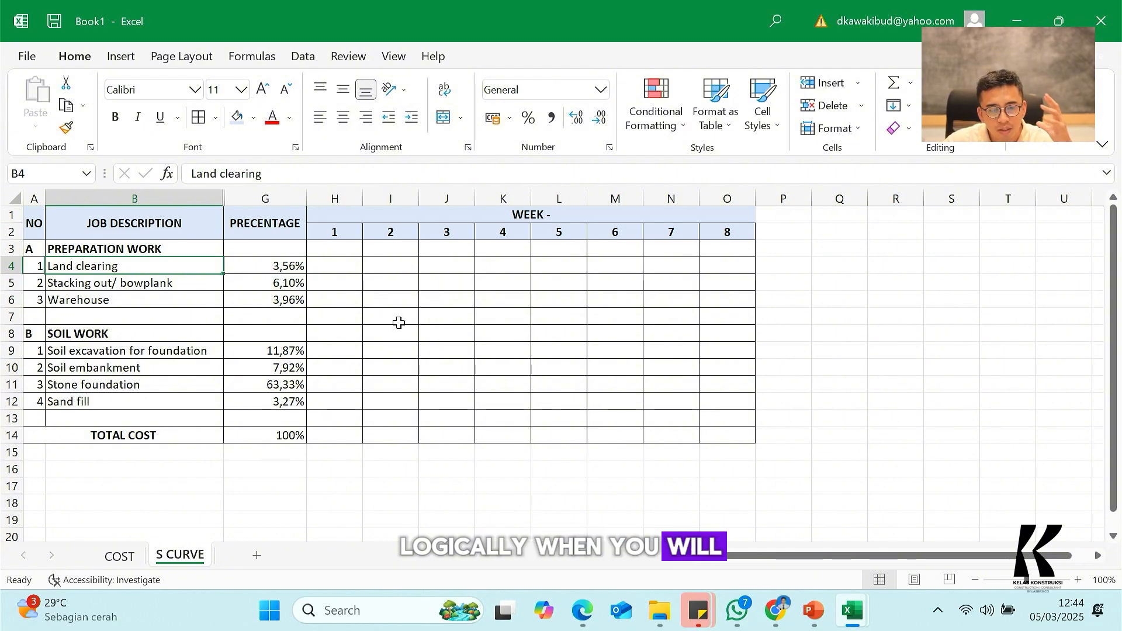
{"action": "left_click", "coordinate": [366, 303]}
Step: Schedule all of Land clearing in week 1 by entering =G4 in cell H4
{"action": "left_click", "coordinate": [328, 262]}
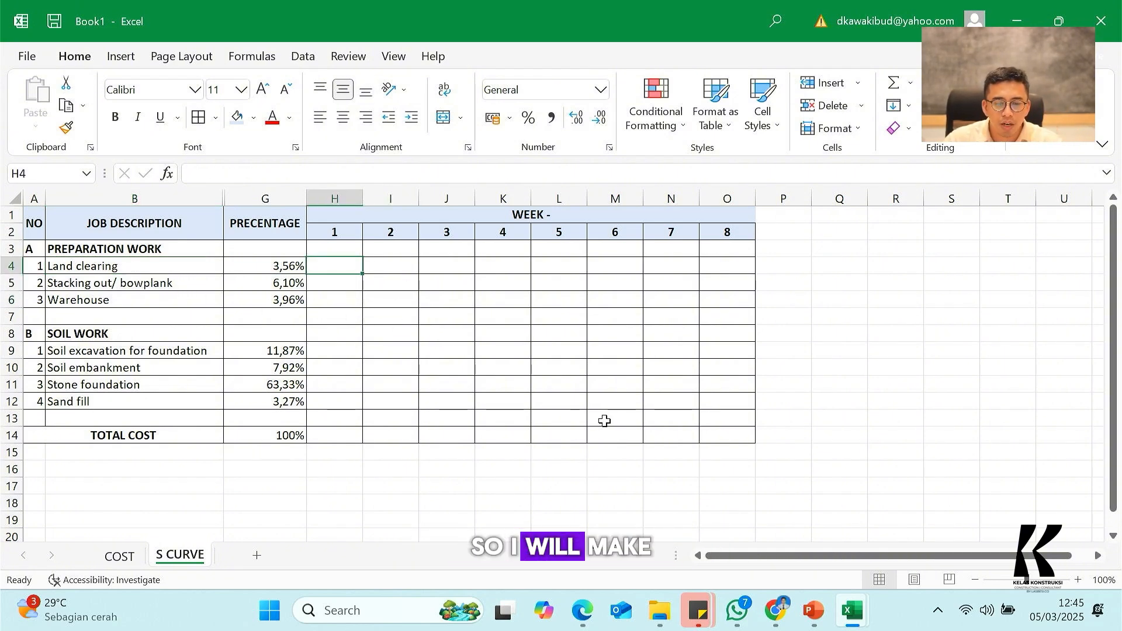
{"action": "type", "text": "="}
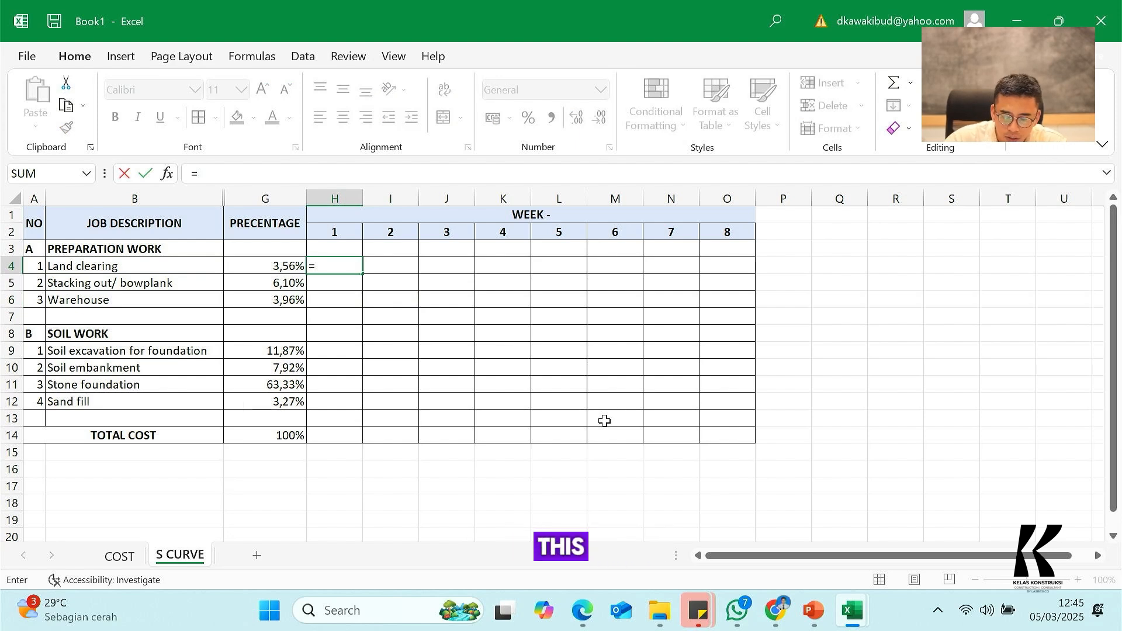
{"action": "key", "text": "Left"}
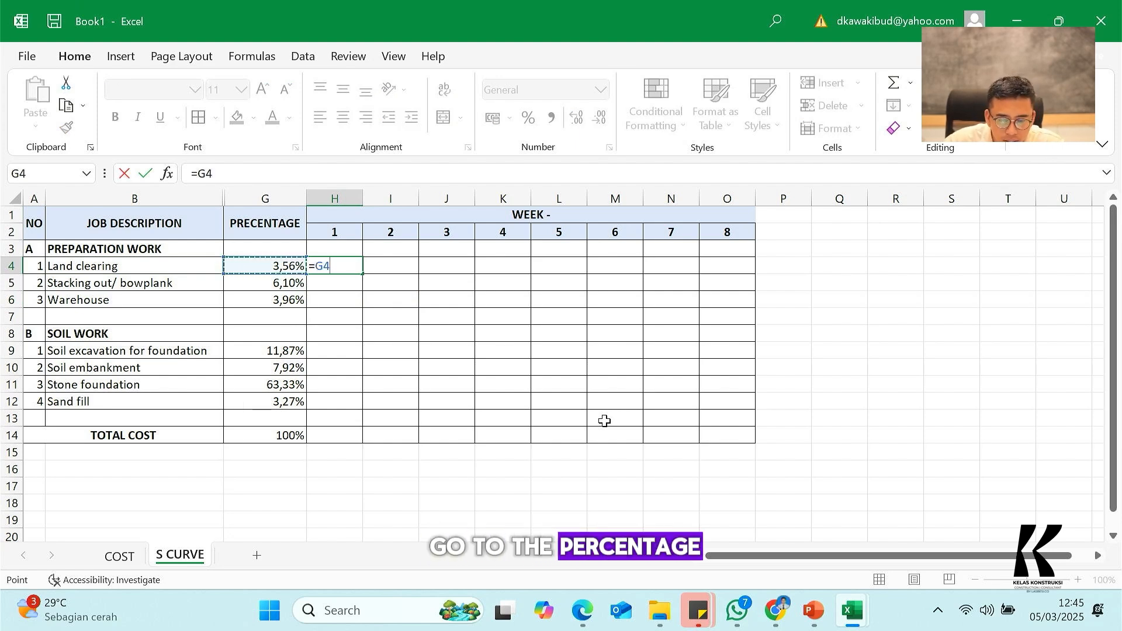
{"action": "key", "text": "Return"}
{"action": "key", "text": "Right"}
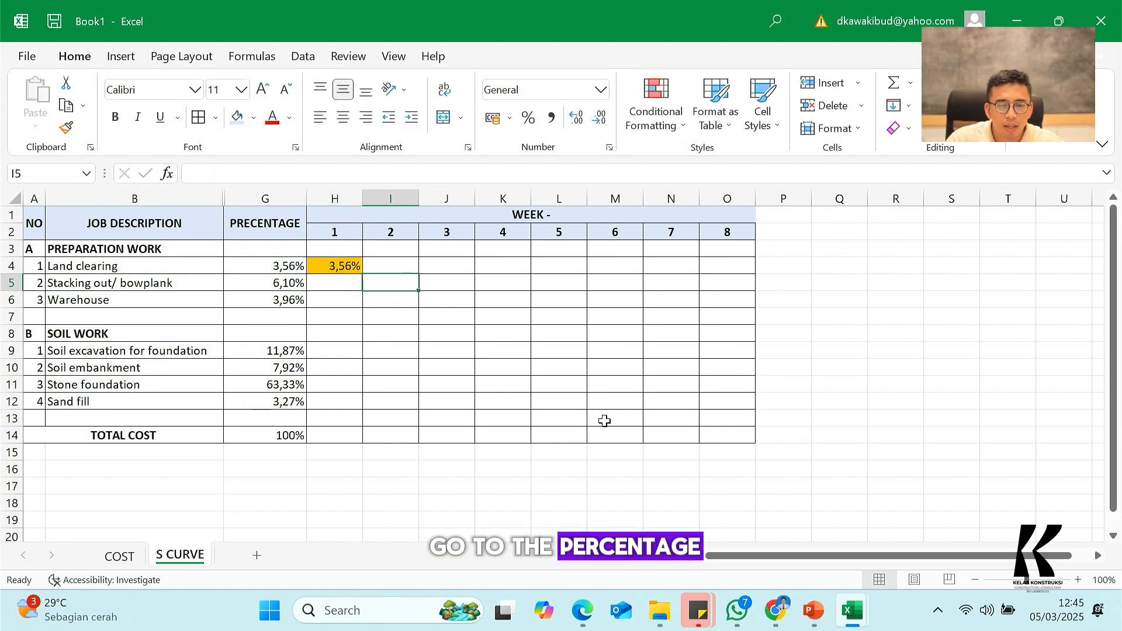
{"action": "left_click", "coordinate": [346, 268]}
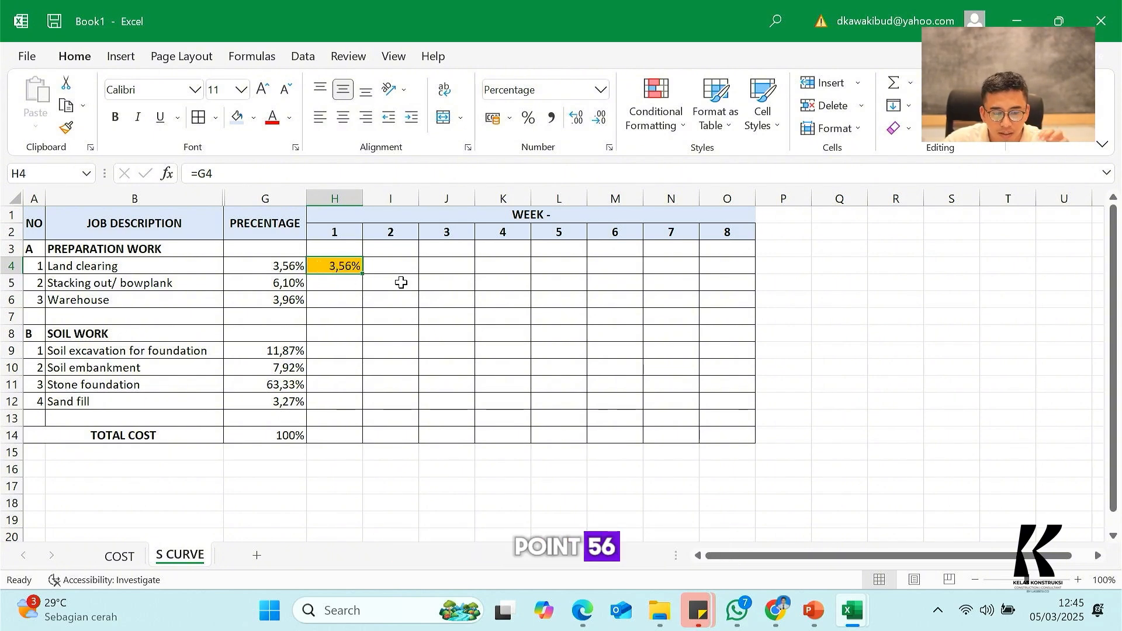
{"action": "left_click", "coordinate": [354, 291]}
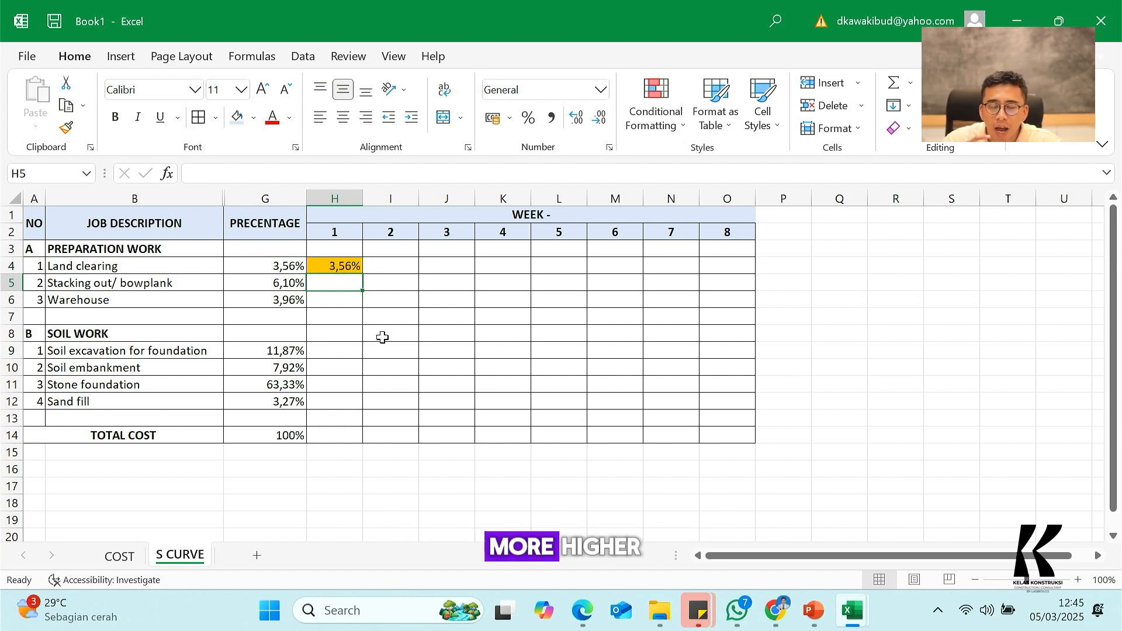
{"action": "left_click", "coordinate": [257, 284]}
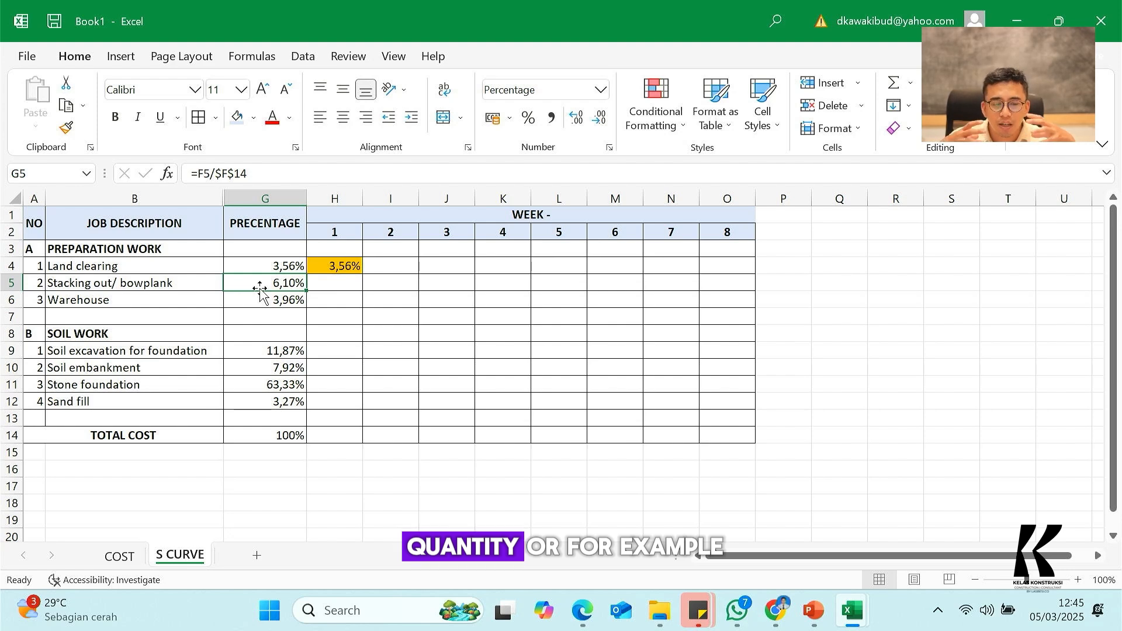
{"action": "left_click", "coordinate": [204, 278]}
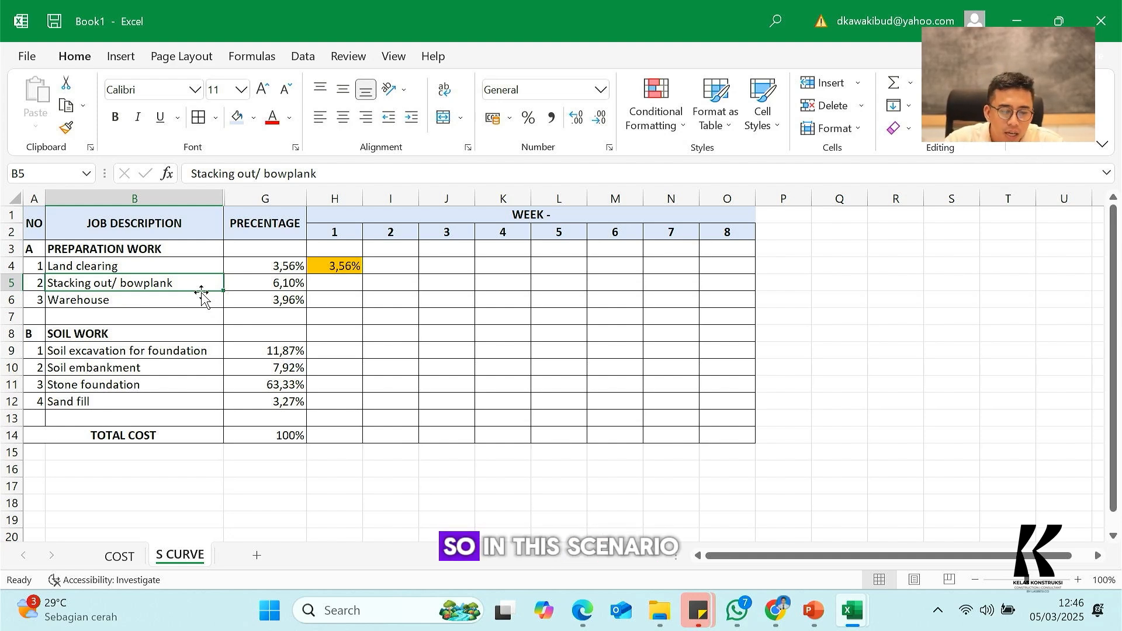
Step: Assign half of the Stacking out/ bowplank percentage to week 1 by entering =G5/2 in cell H5
{"action": "key", "text": "Down"}
{"action": "key", "text": "Right"}
{"action": "key", "text": "Right"}
{"action": "key", "text": "Up"}
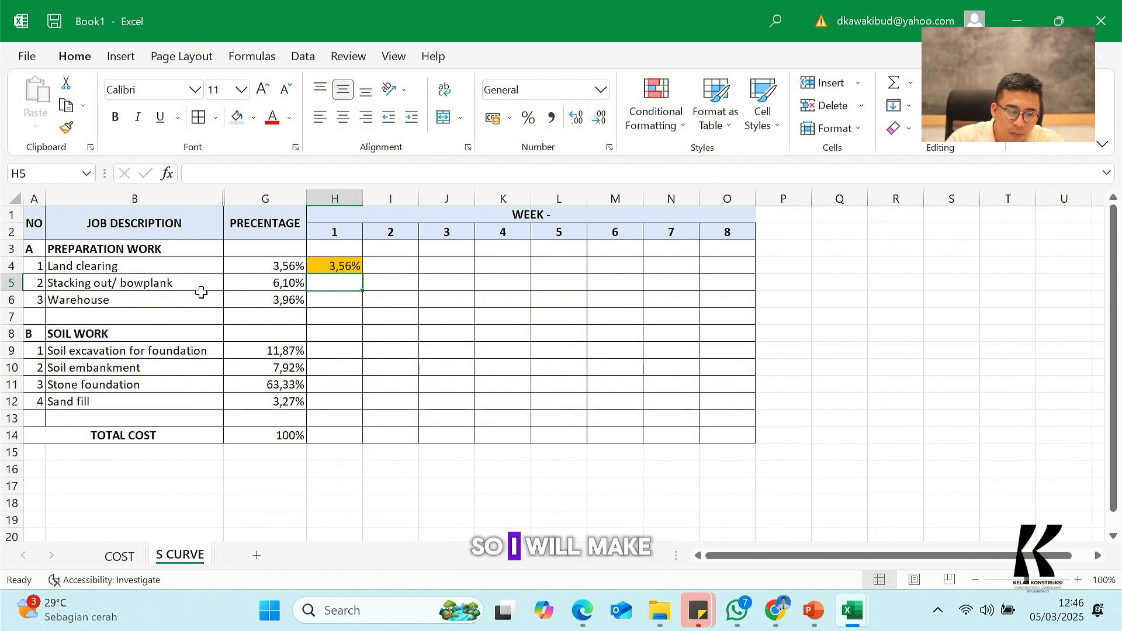
{"action": "type", "text": "="}
{"action": "key", "text": "Left"}
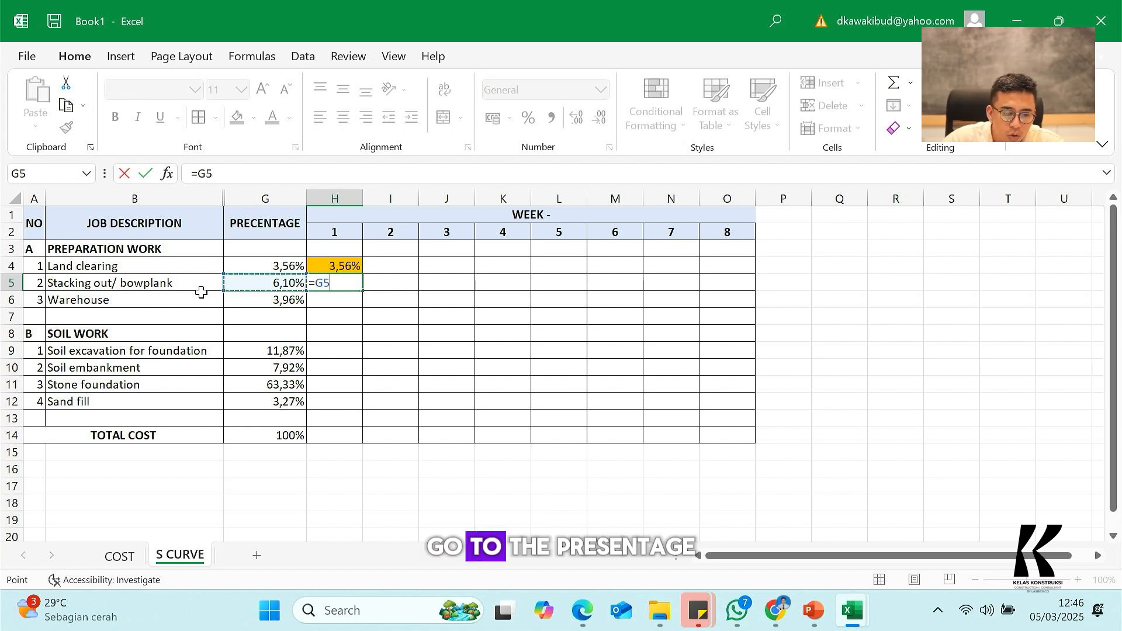
{"action": "type", "text": "/2"}
{"action": "key", "text": "Return"}
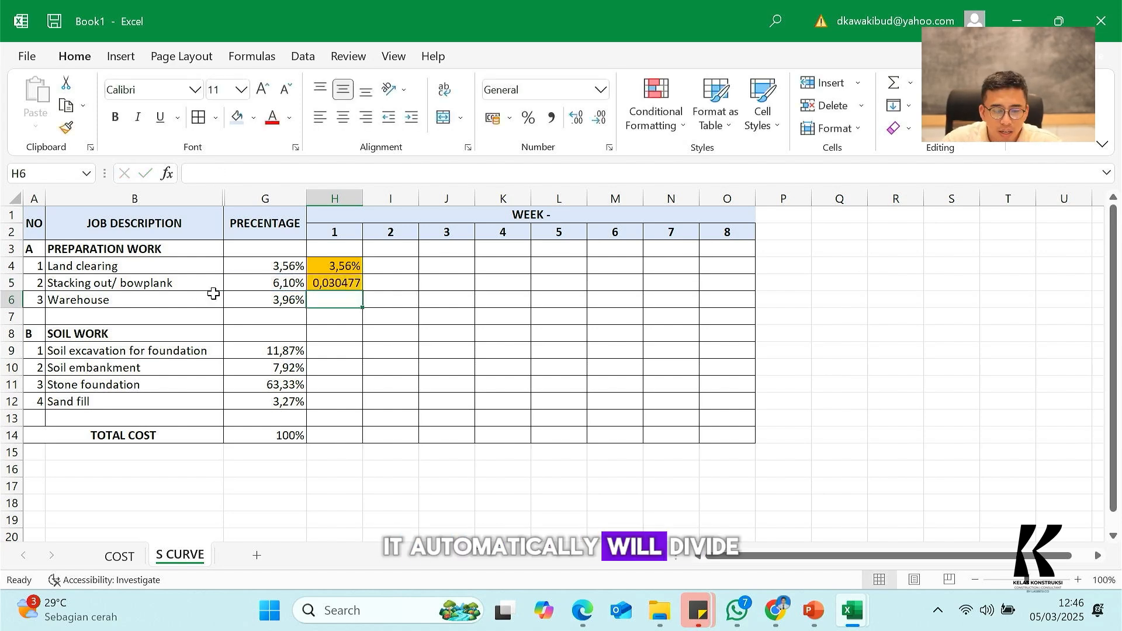
Step: Format the schedule cells H5:O13 as percentages with two decimal places
{"action": "left_click", "coordinate": [347, 285]}
{"action": "left_click_drag", "start_coordinate": [347, 285], "coordinate": [726, 416]}
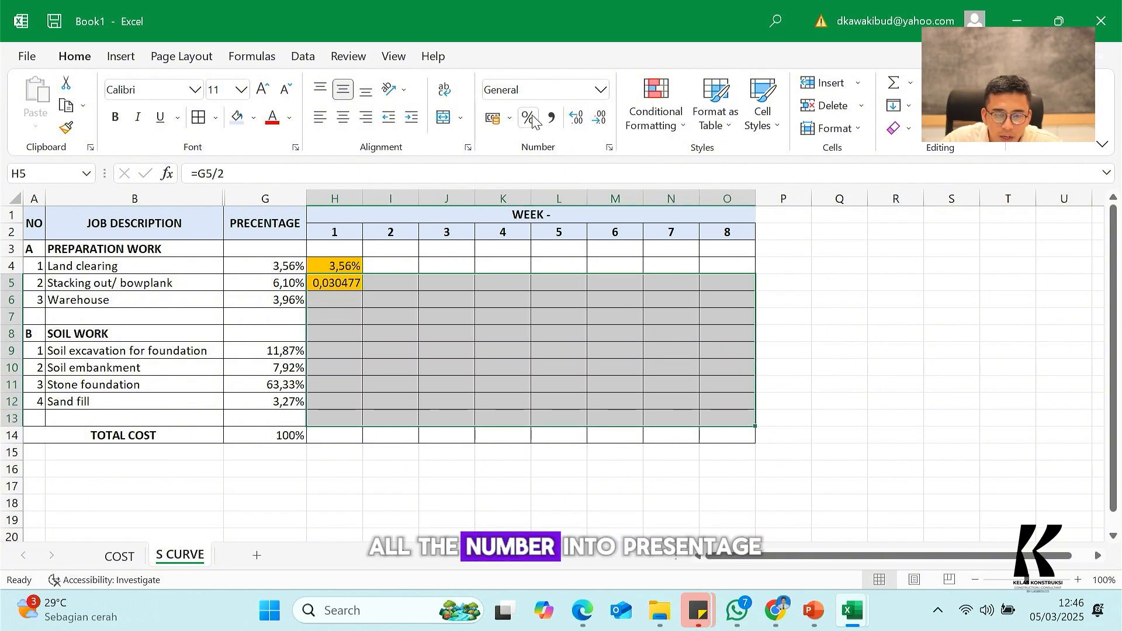
{"action": "left_click", "coordinate": [576, 118]}
{"action": "left_click", "coordinate": [577, 118]}
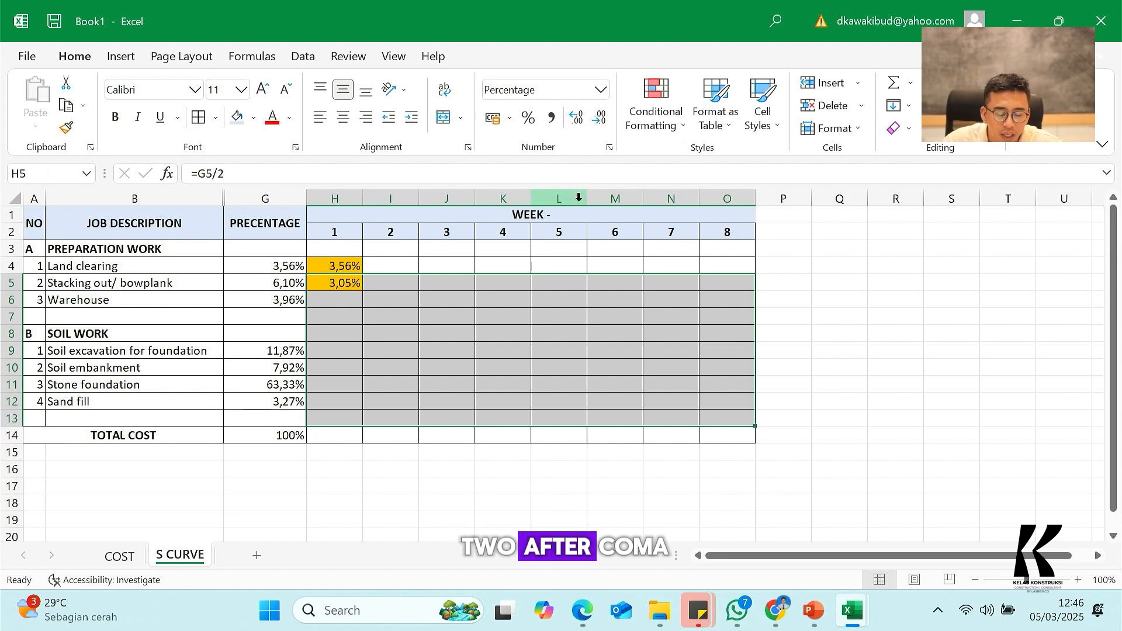
Step: Enter =H5 in the week 2 cell of Stacking out/ bowplank and check both weeks' sum against the job's percentage
{"action": "left_click", "coordinate": [409, 286]}
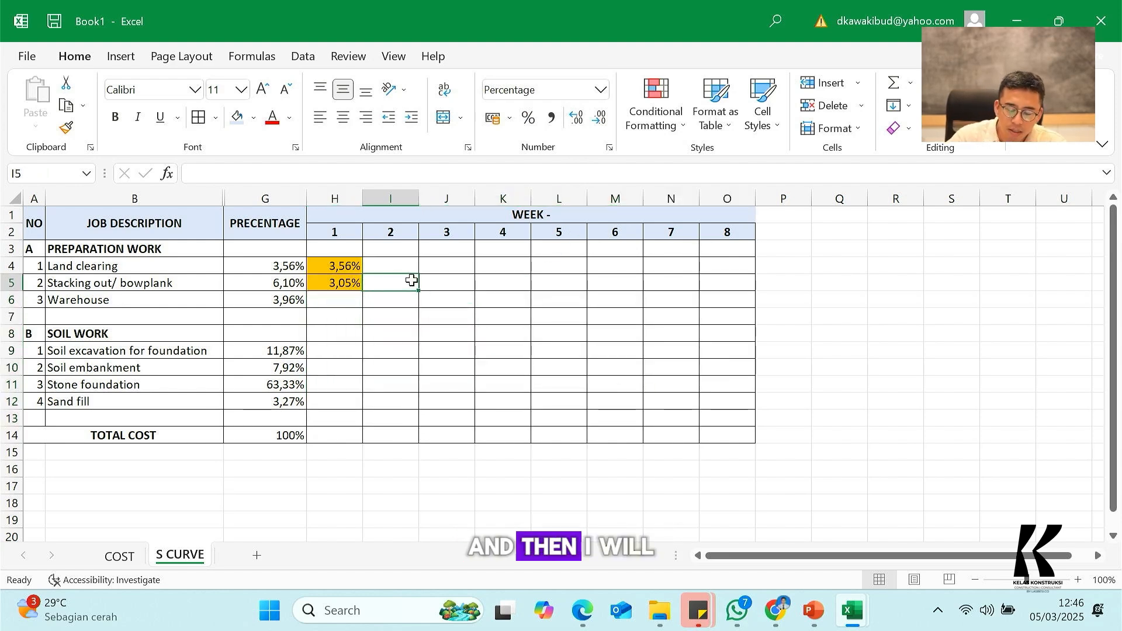
{"action": "type", "text": "="}
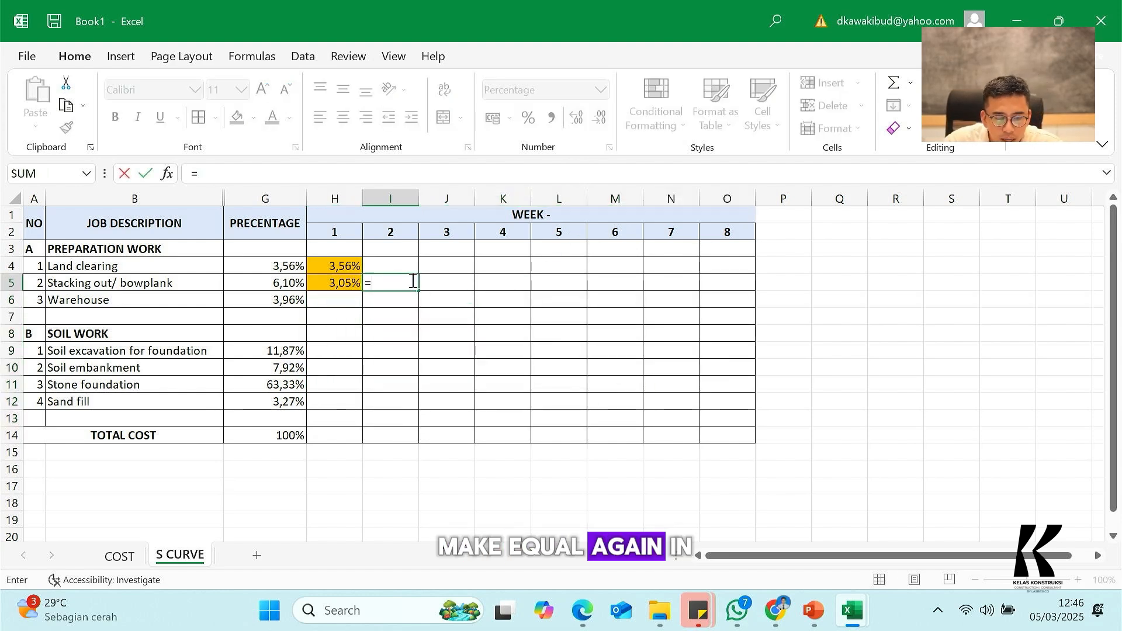
{"action": "key", "text": "Left"}
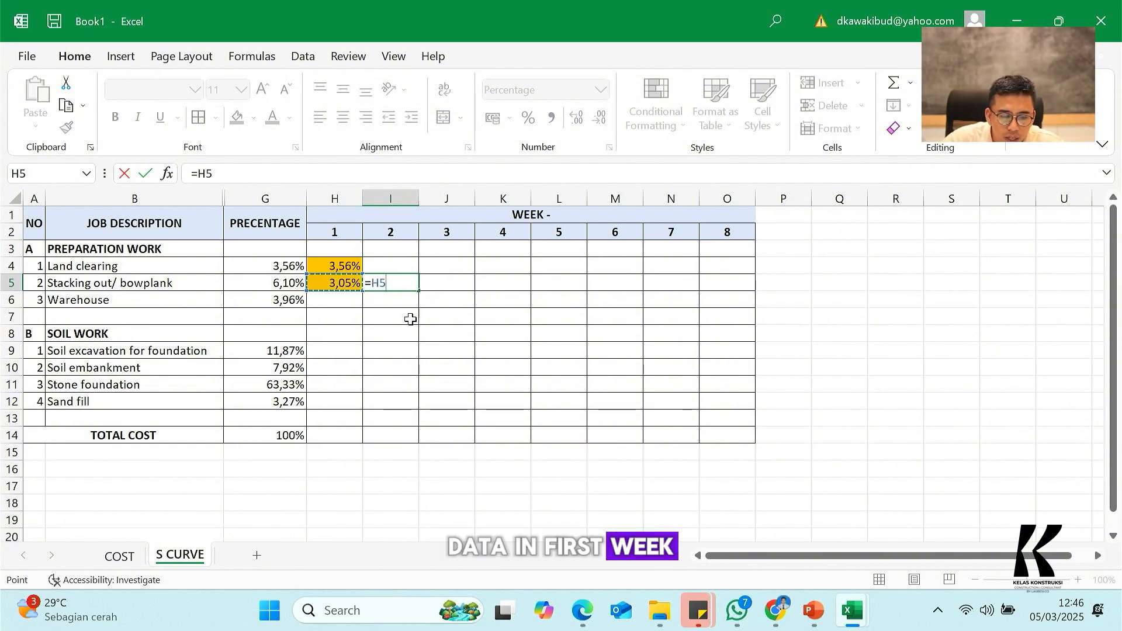
{"action": "key", "text": "Return"}
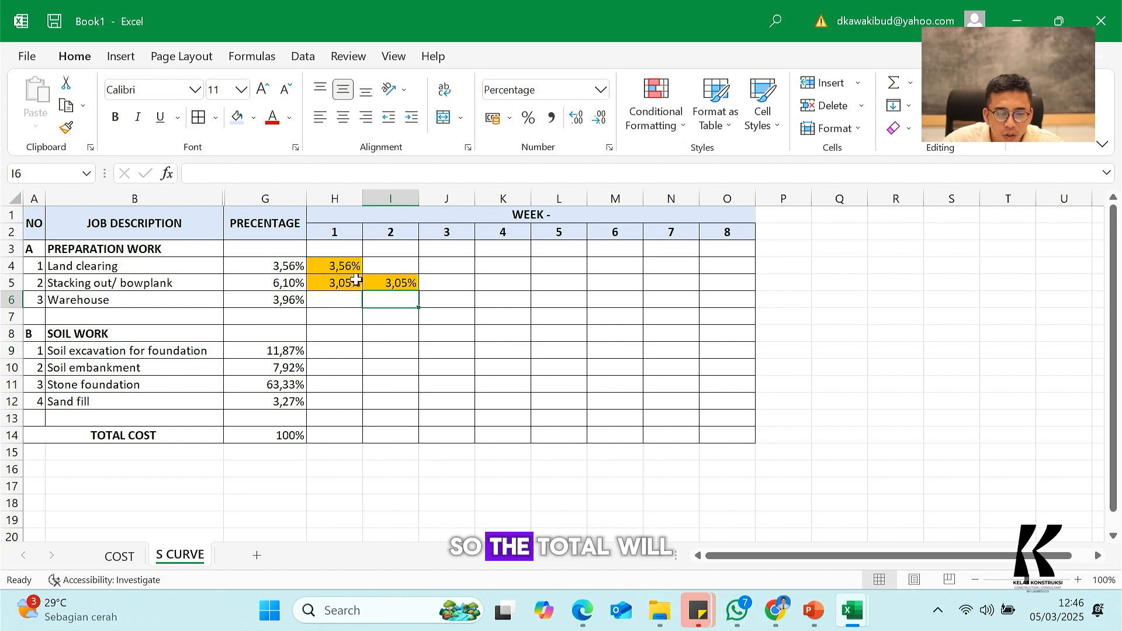
{"action": "left_click_drag", "start_coordinate": [356, 283], "coordinate": [387, 281]}
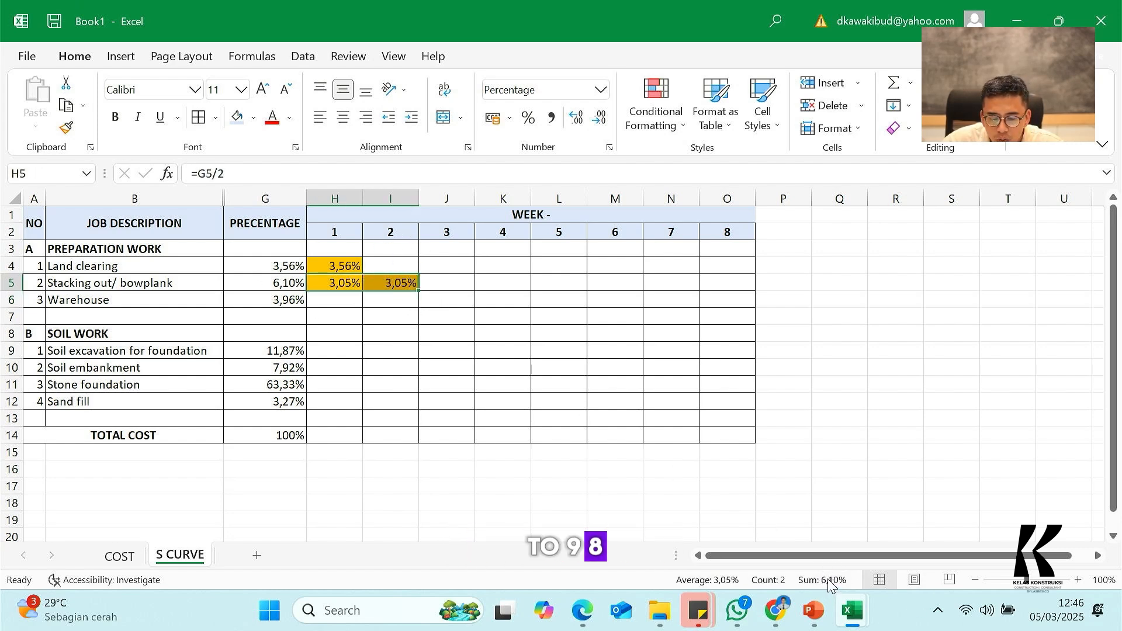
{"action": "left_click", "coordinate": [275, 282]}
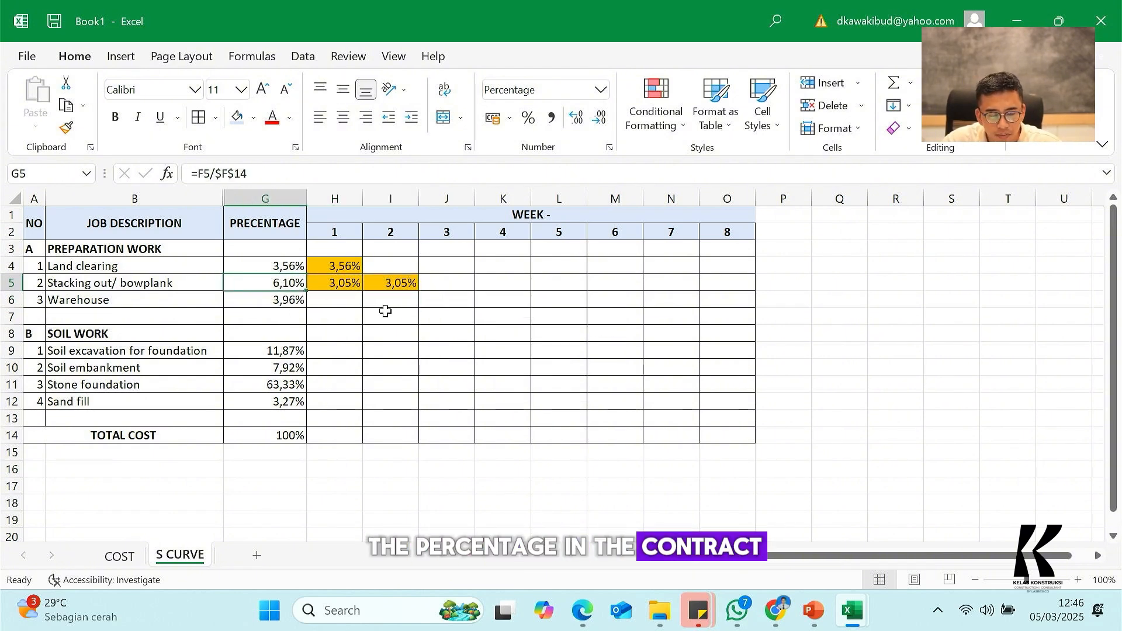
{"action": "left_click", "coordinate": [385, 311]}
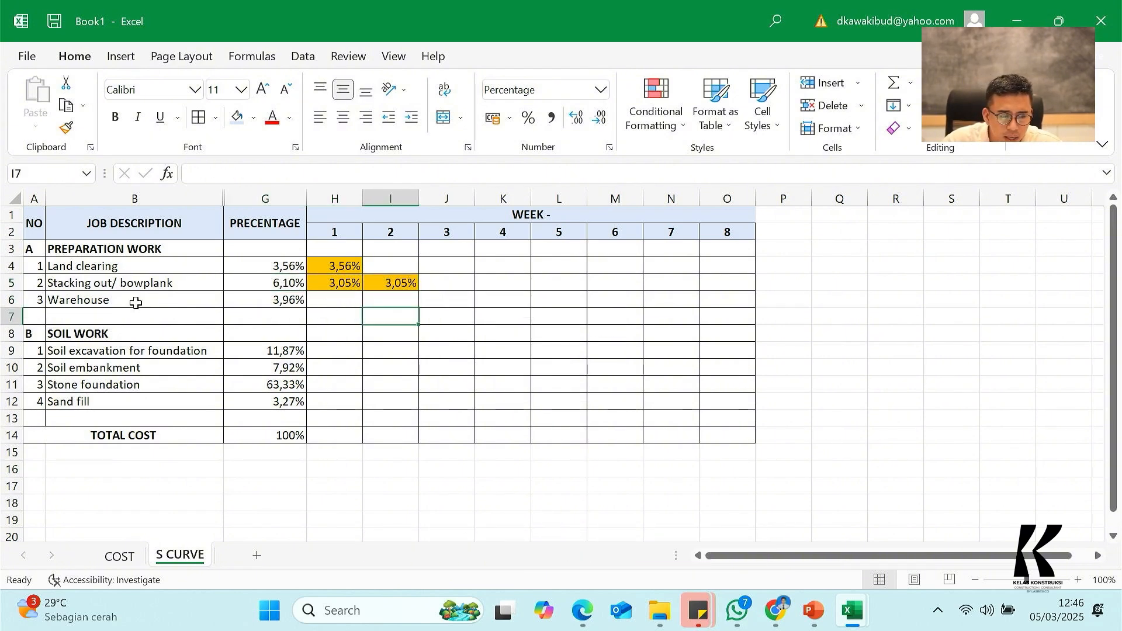
Step: Split the Warehouse percentage over weeks 1 and 2 with =G6/2 in H6 and =H6 in I6
{"action": "left_click", "coordinate": [339, 301]}
{"action": "type", "text": "="}
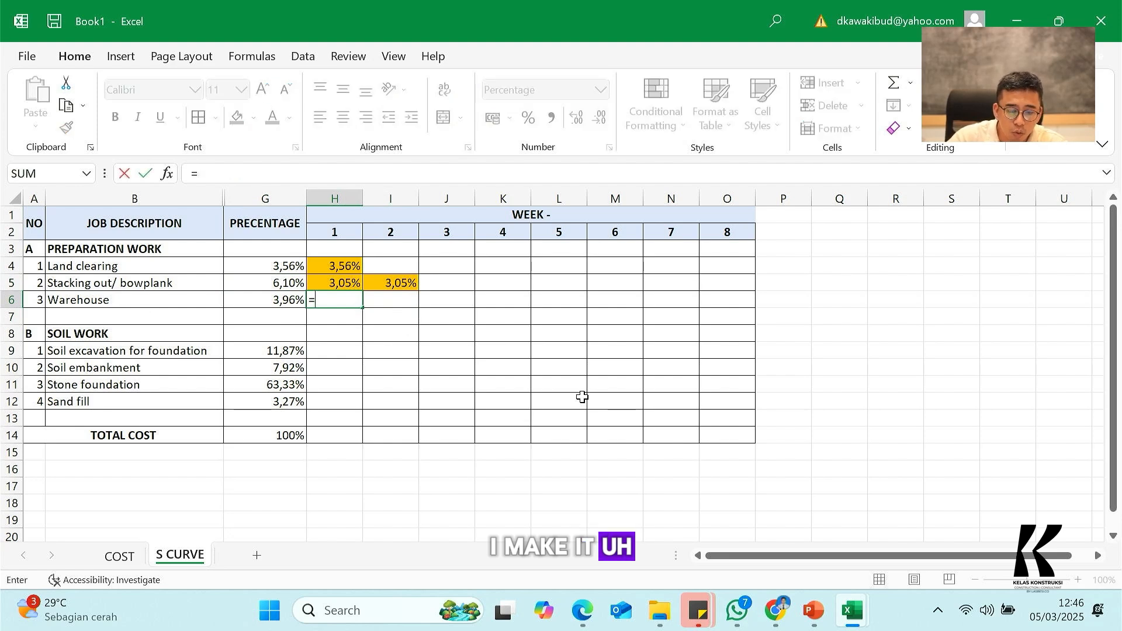
{"action": "key", "text": "Left"}
{"action": "type", "text": "/2"}
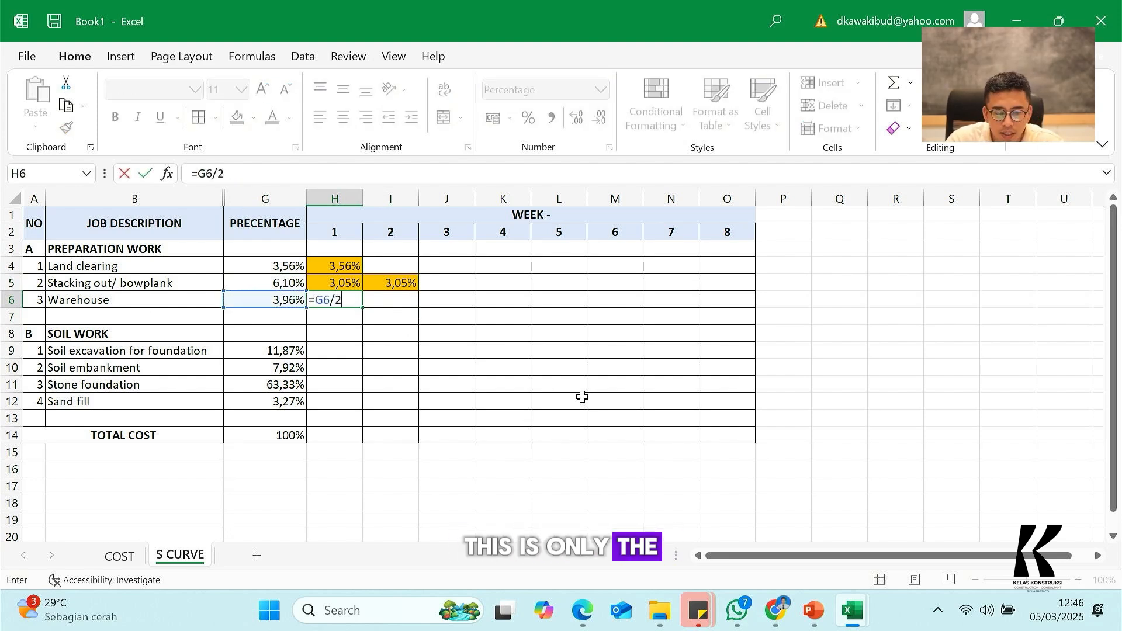
{"action": "key", "text": "Tab"}
{"action": "type", "text": "="}
{"action": "key", "text": "Left"}
{"action": "key", "text": "ctrl+Return"}
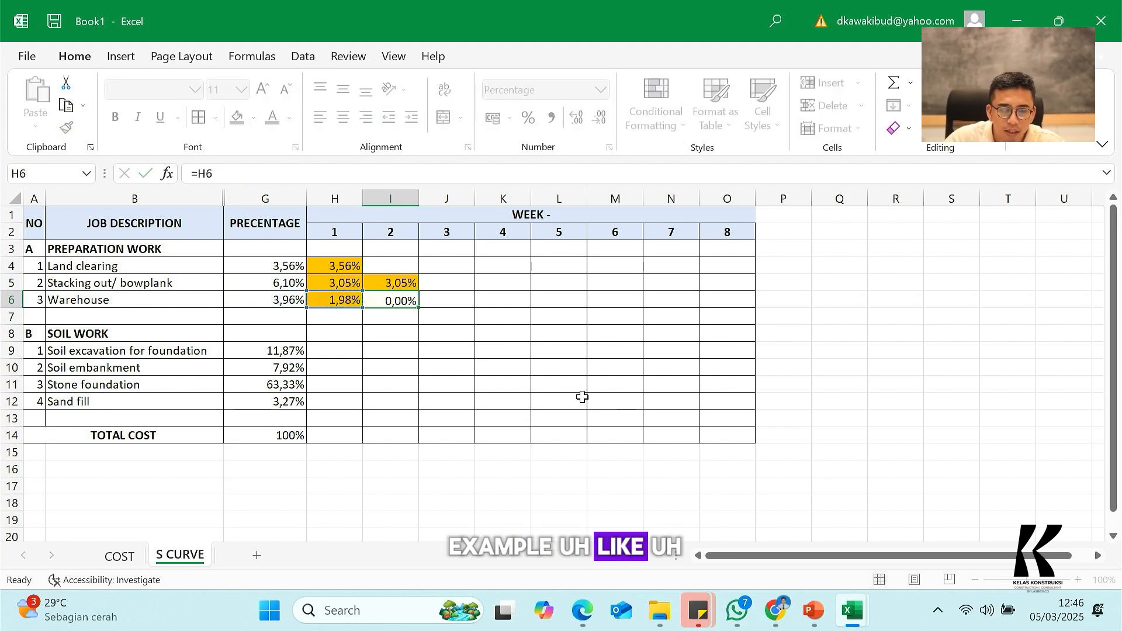
{"action": "key", "text": "Down"}
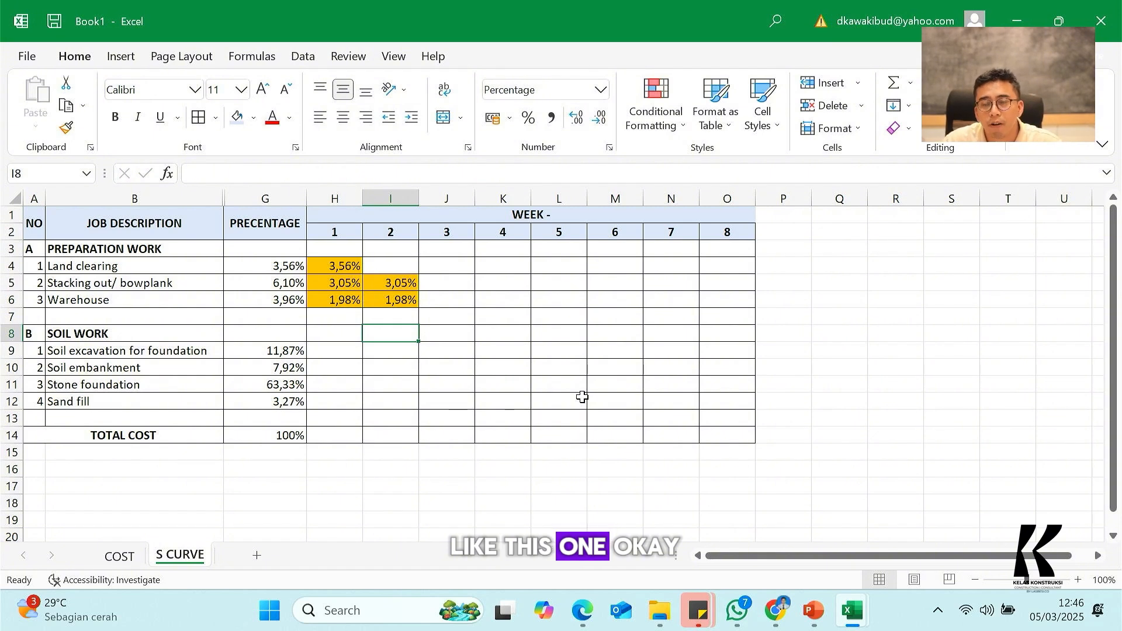
{"action": "key", "text": "Down"}
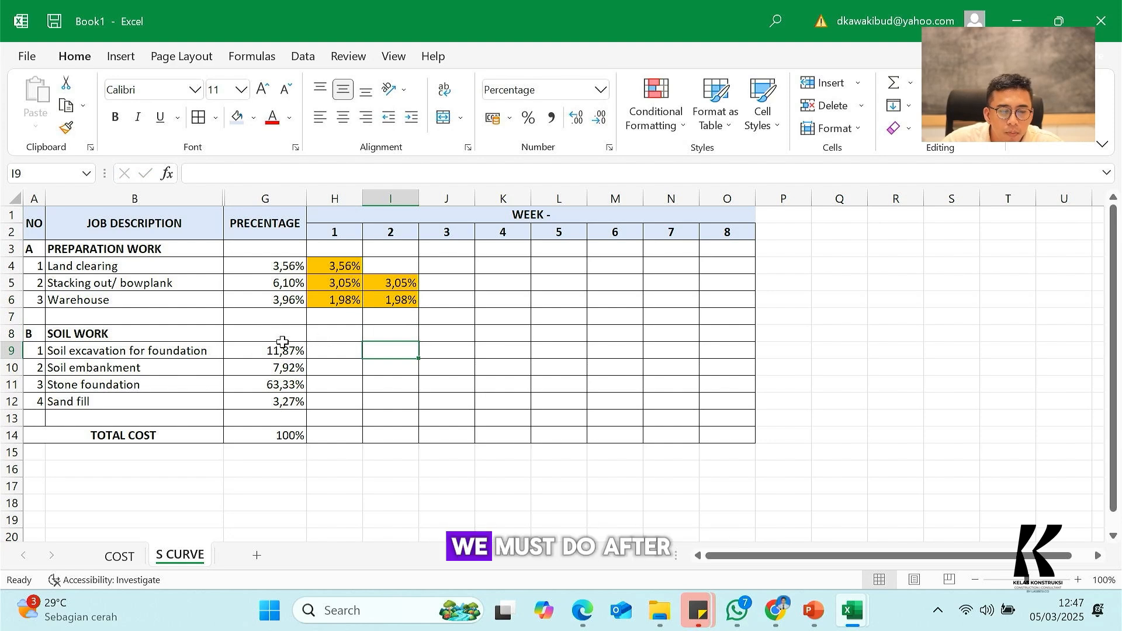
{"action": "left_click", "coordinate": [112, 353]}
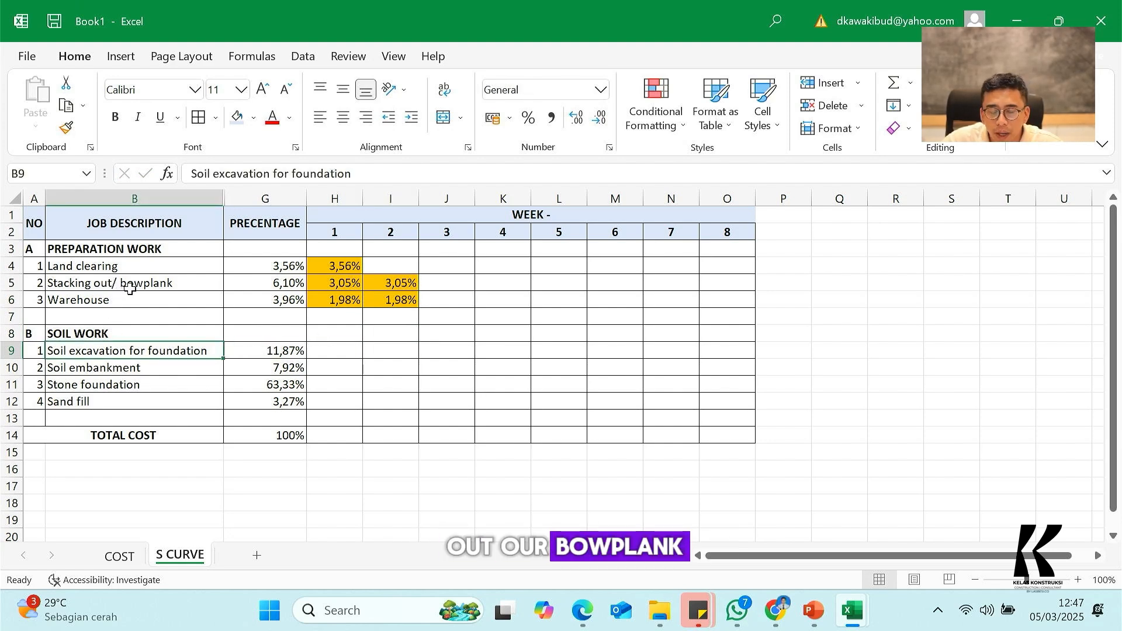
{"action": "left_click", "coordinate": [335, 354]}
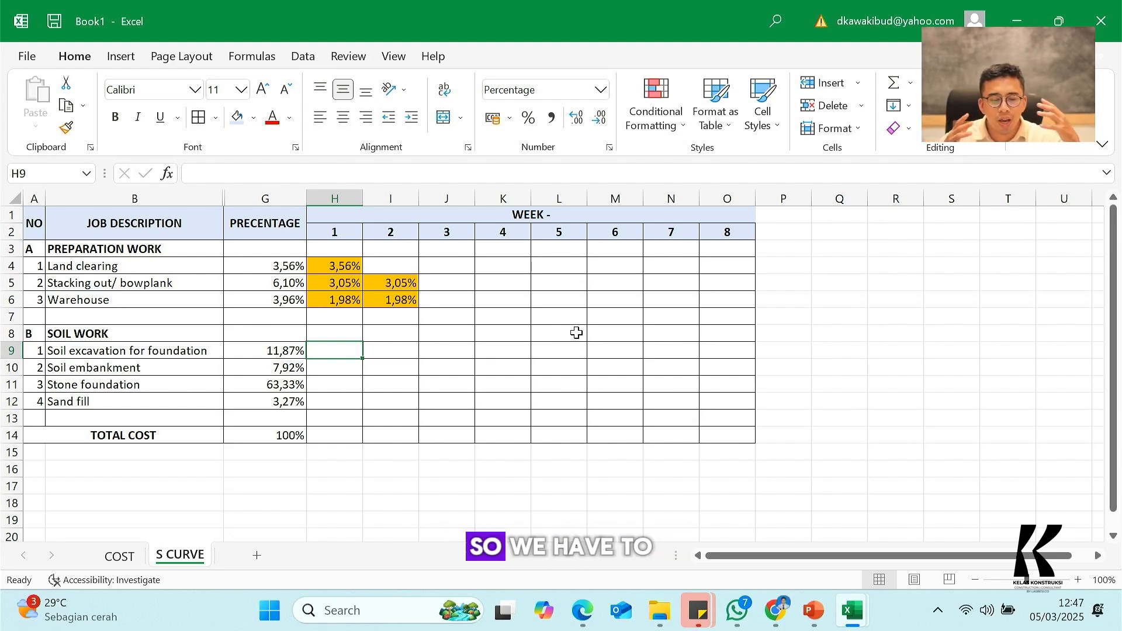
{"action": "left_click", "coordinate": [105, 351]}
{"action": "left_click", "coordinate": [374, 347]}
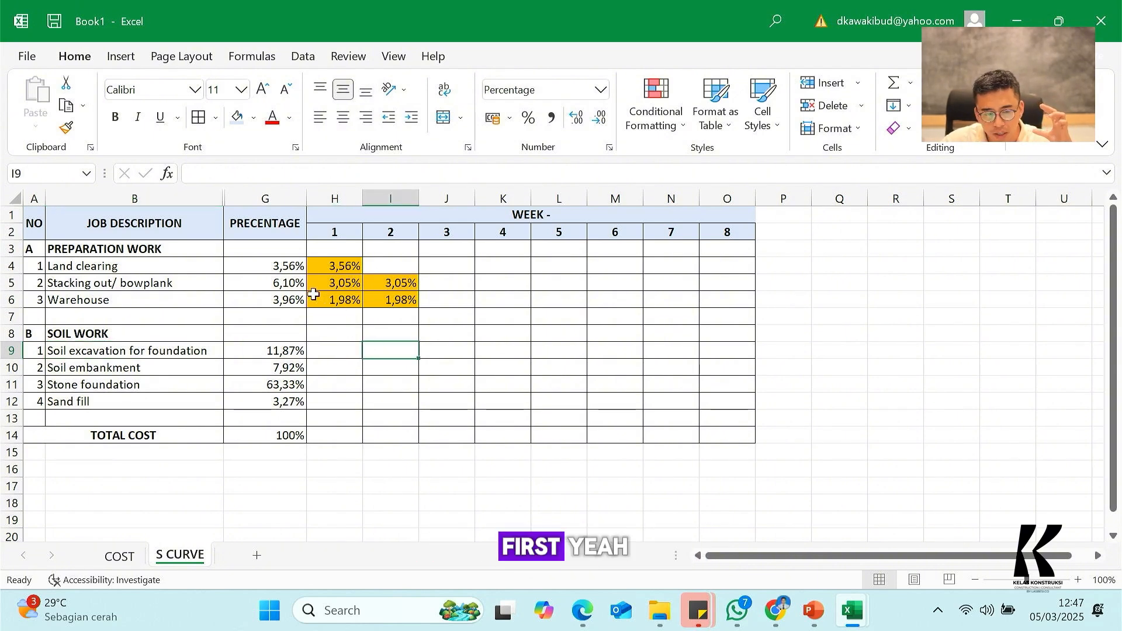
{"action": "left_click", "coordinate": [180, 283]}
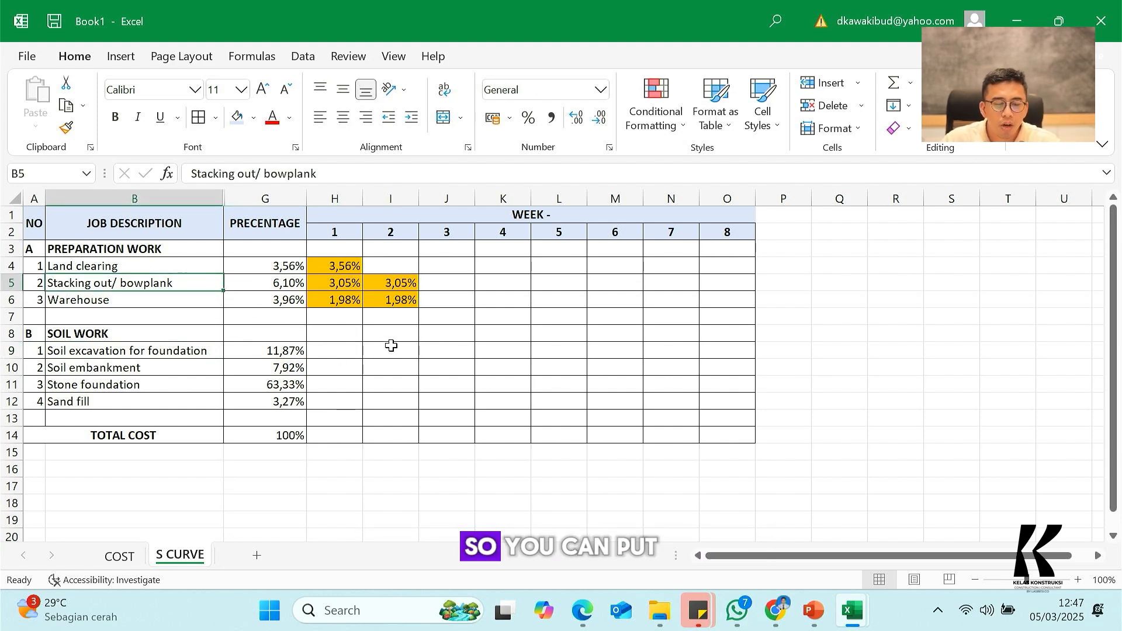
Step: Assign a quarter of the Soil excavation for foundation percentage to week 2 by entering =G9/4 in cell I9
{"action": "left_click", "coordinate": [394, 349]}
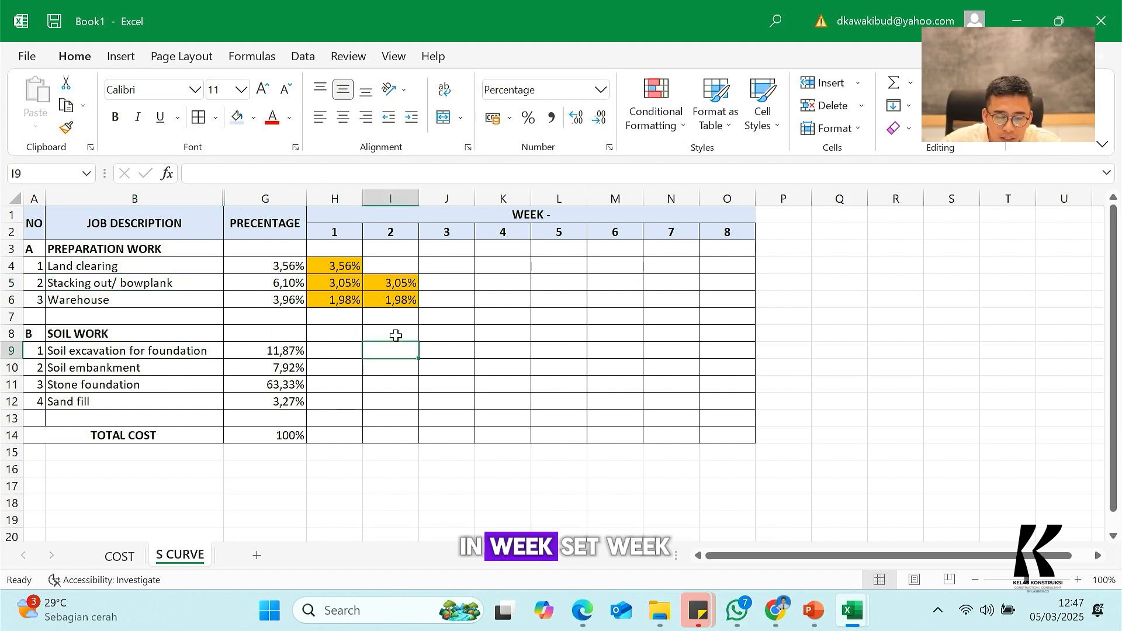
{"action": "left_click", "coordinate": [454, 348]}
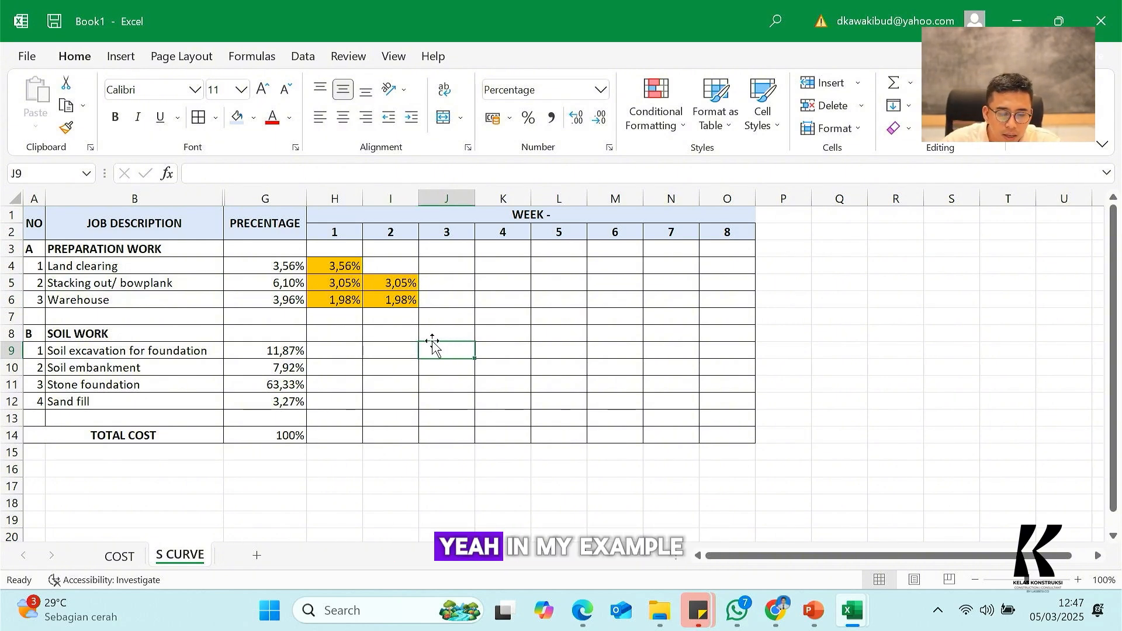
{"action": "key", "text": "Left"}
{"action": "type", "text": "="}
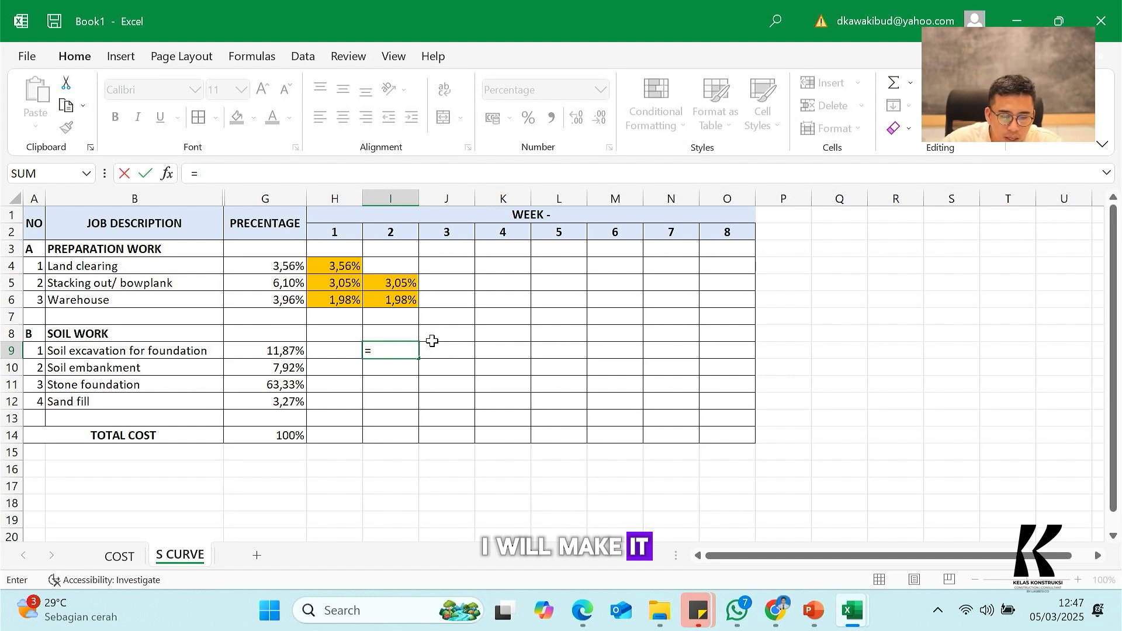
{"action": "key", "text": "Left"}
{"action": "key", "text": "Left"}
{"action": "type", "text": "/"}
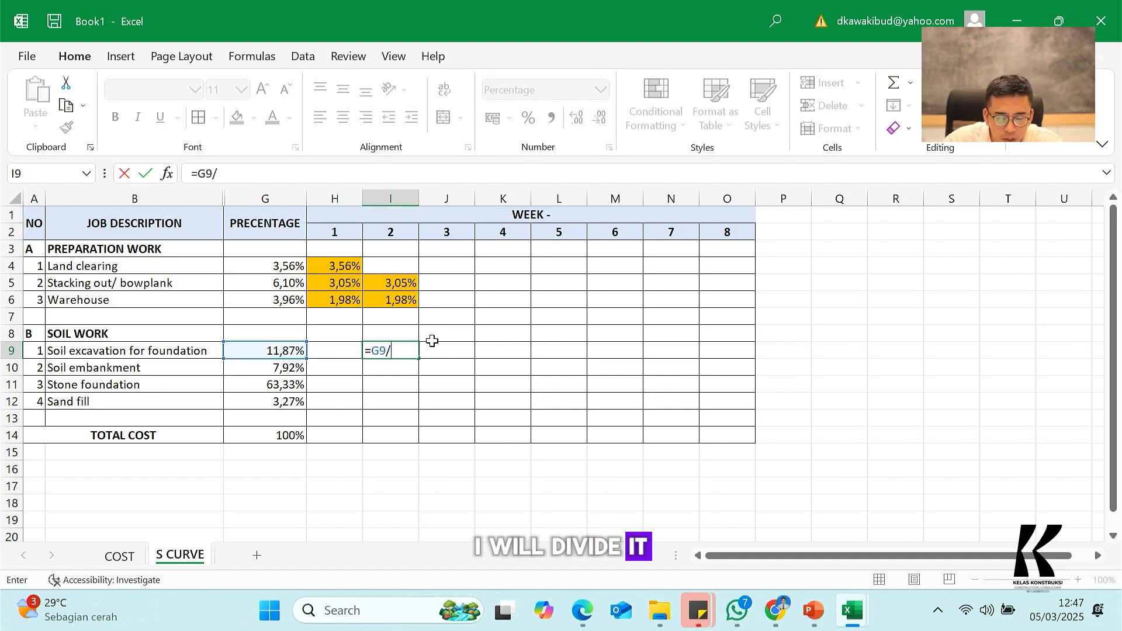
{"action": "type", "text": "4"}
{"action": "key", "text": "Return"}
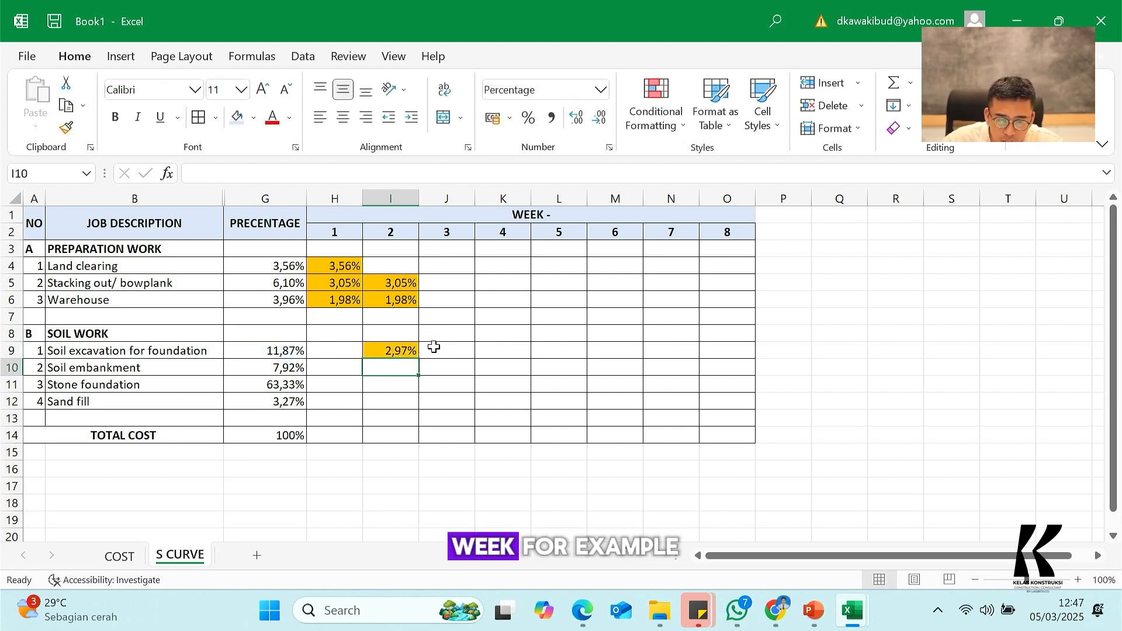
Step: Repeat the Soil excavation share in weeks 3 to 5 by entering =I9 in J9, =J9 in K9 and =K9 in L9
{"action": "left_click", "coordinate": [432, 348]}
{"action": "type", "text": "="}
{"action": "key", "text": "Left"}
{"action": "key", "text": "Return"}
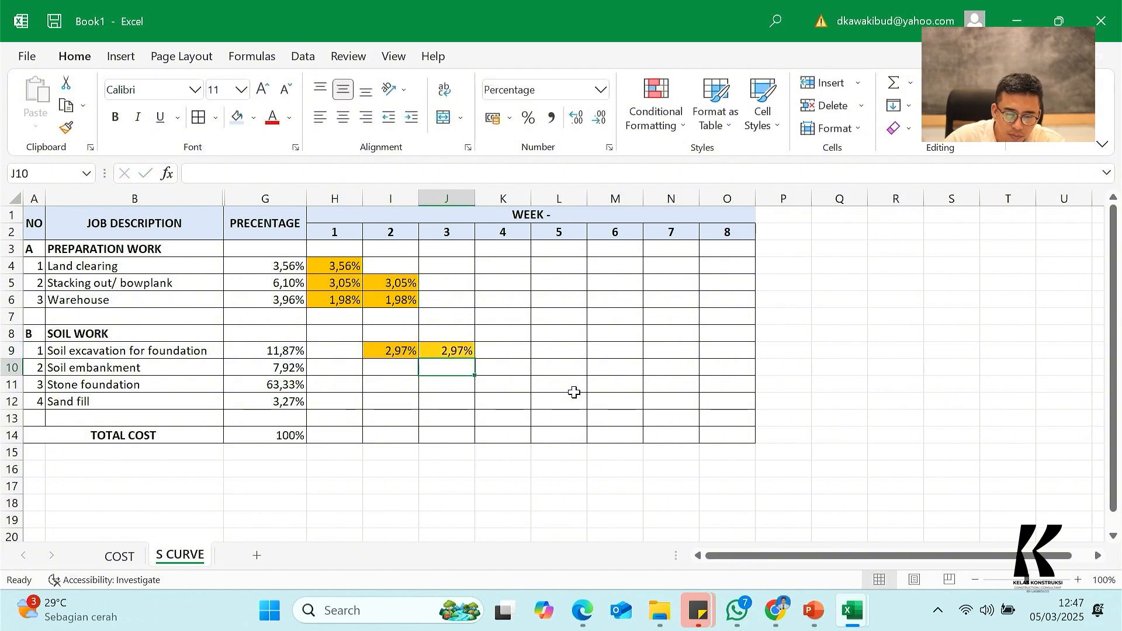
{"action": "key", "text": "Right"}
{"action": "key", "text": "Up"}
{"action": "type", "text": "="}
{"action": "key", "text": "Left"}
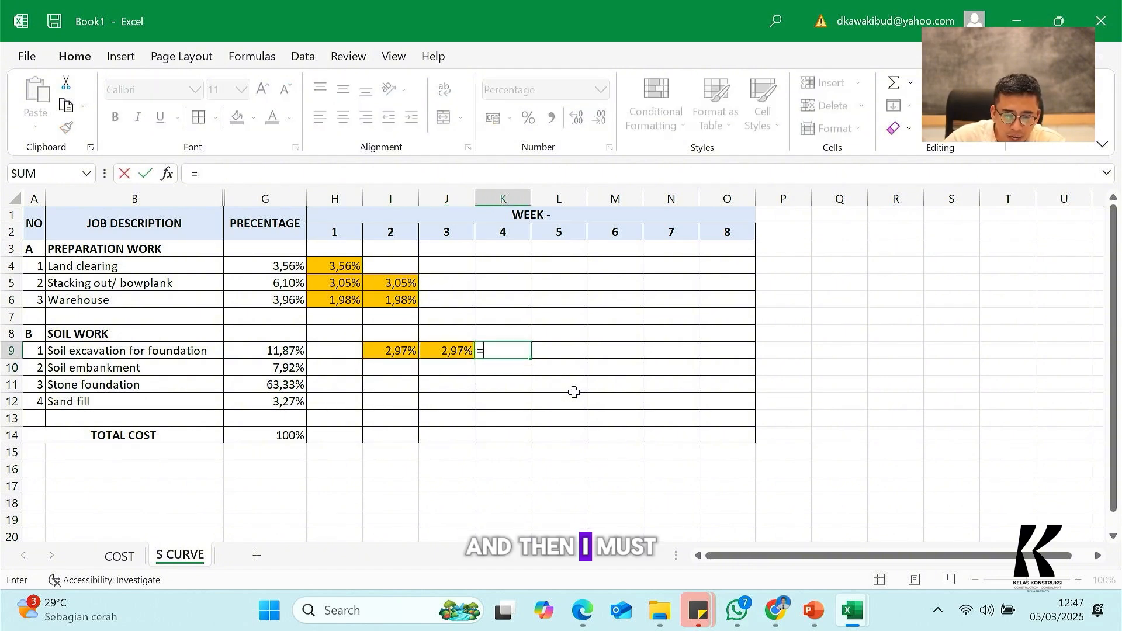
{"action": "key", "text": "Return"}
{"action": "key", "text": "Right"}
{"action": "key", "text": "Up"}
{"action": "type", "text": "="}
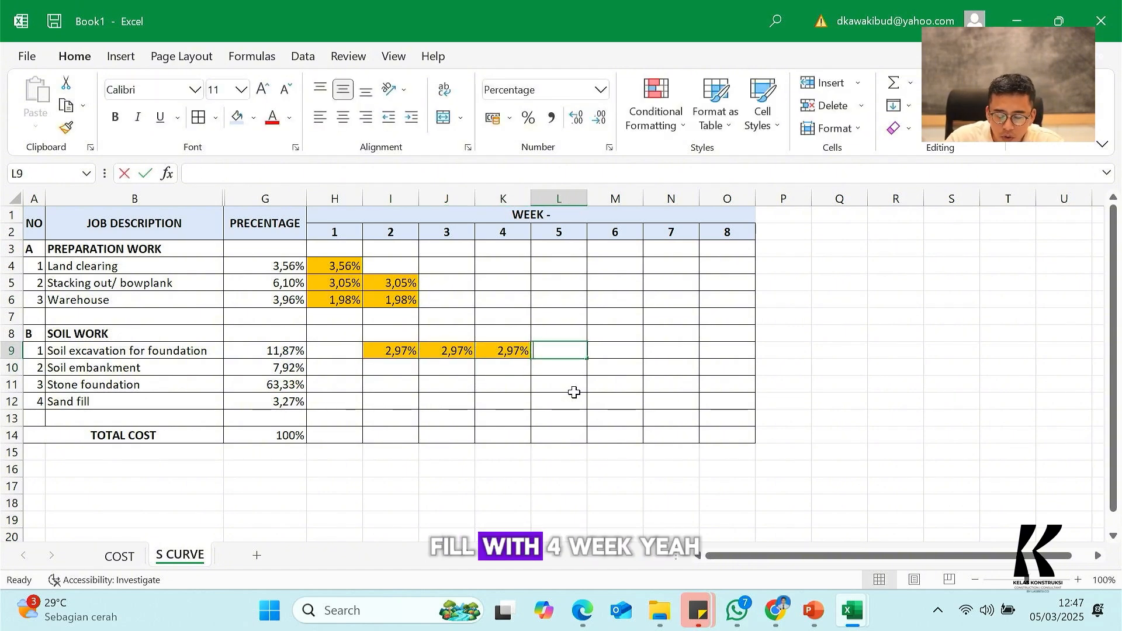
{"action": "key", "text": "Left"}
{"action": "key", "text": "Return"}
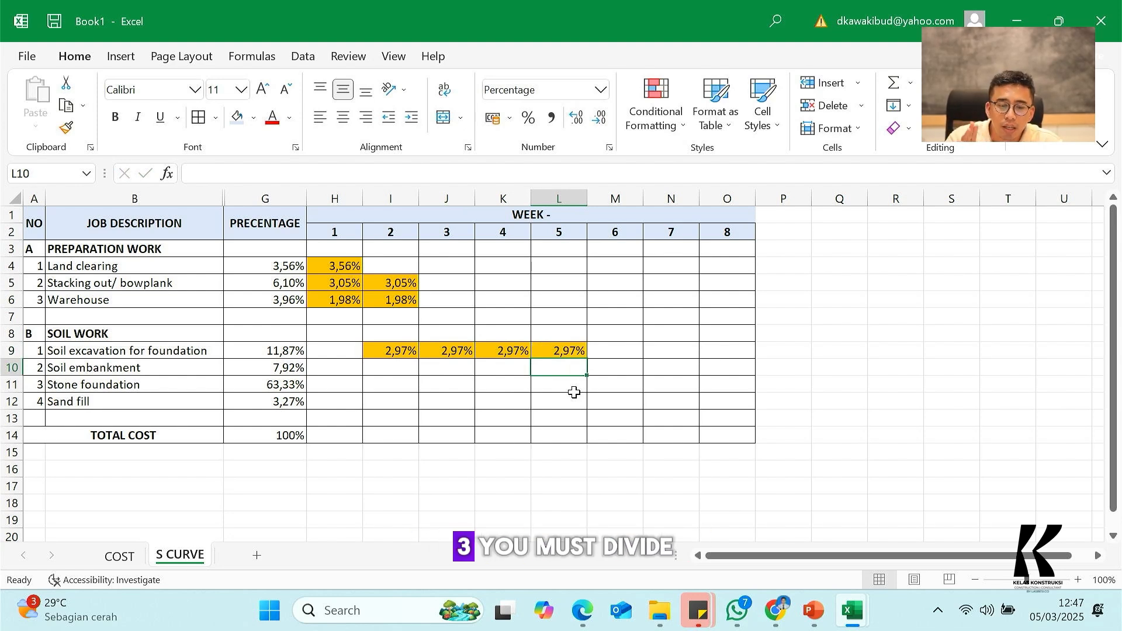
{"action": "left_click", "coordinate": [451, 356]}
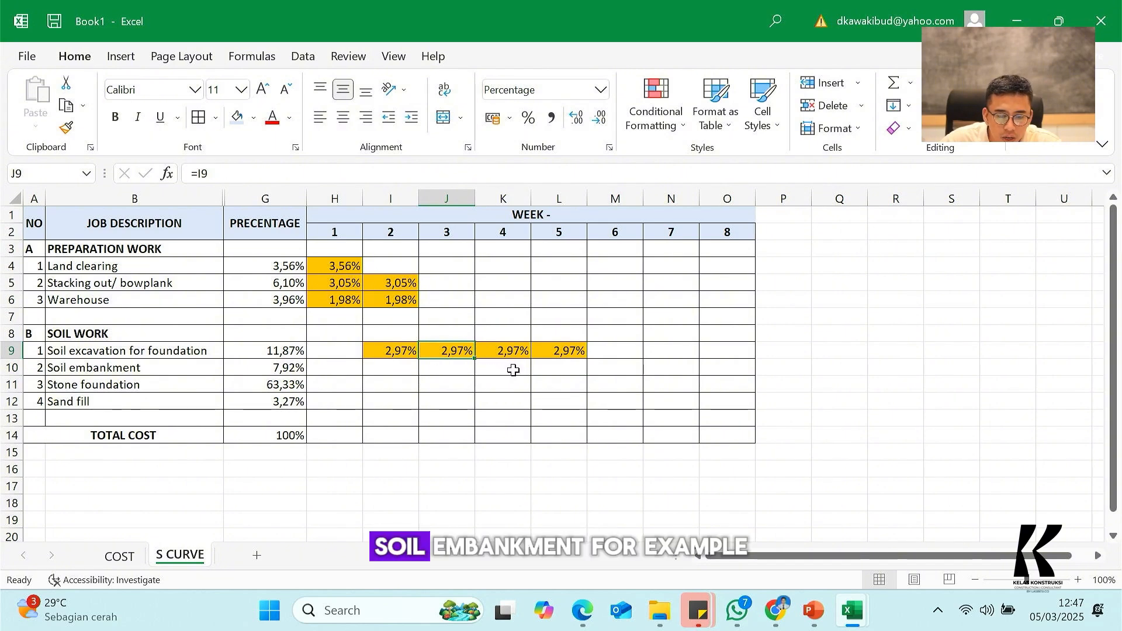
Step: Assign the whole Soil embankment percentage to week 4 by entering =G10 in cell K10
{"action": "left_click", "coordinate": [538, 368]}
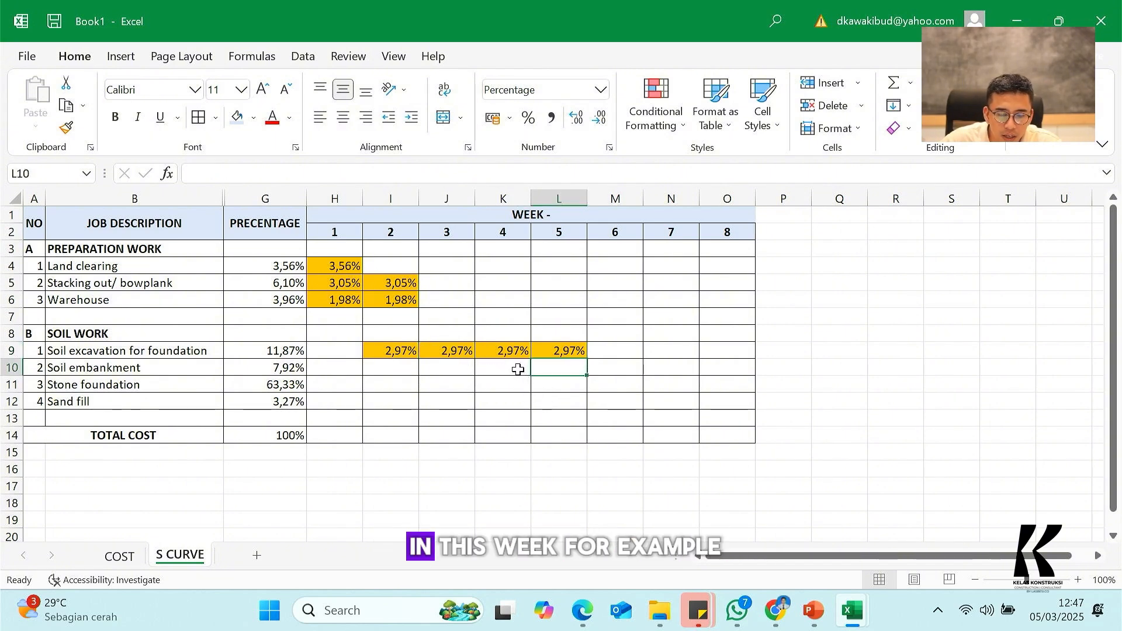
{"action": "left_click", "coordinate": [517, 369]}
{"action": "type", "text": "="}
{"action": "key", "text": "Left"}
{"action": "key", "text": "Left"}
{"action": "key", "text": "Left"}
{"action": "key", "text": "Left"}
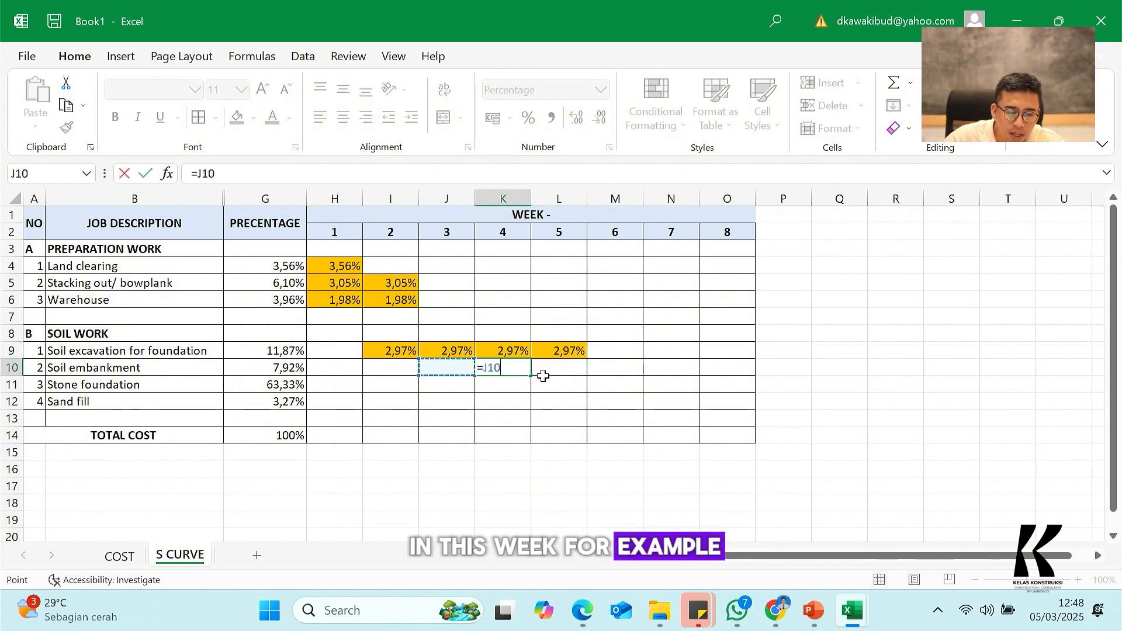
{"action": "key", "text": "Return"}
Step: Assign one fifth of the Stone foundation percentage to week 4 by entering =G11/5 in cell K11
{"action": "key", "text": "Left"}
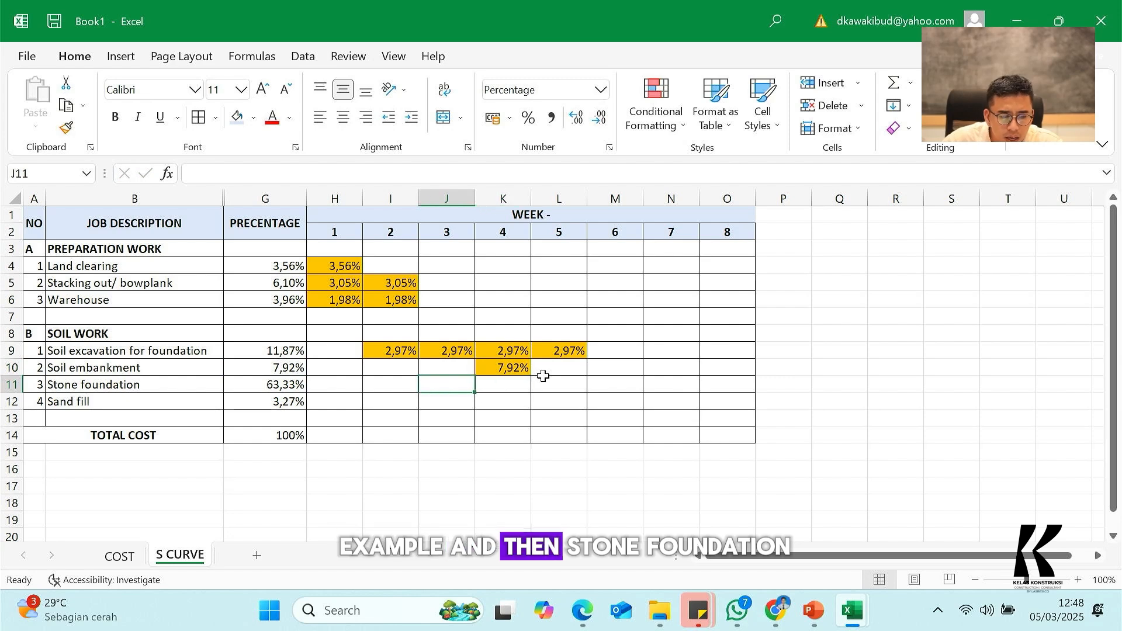
{"action": "key", "text": "Right"}
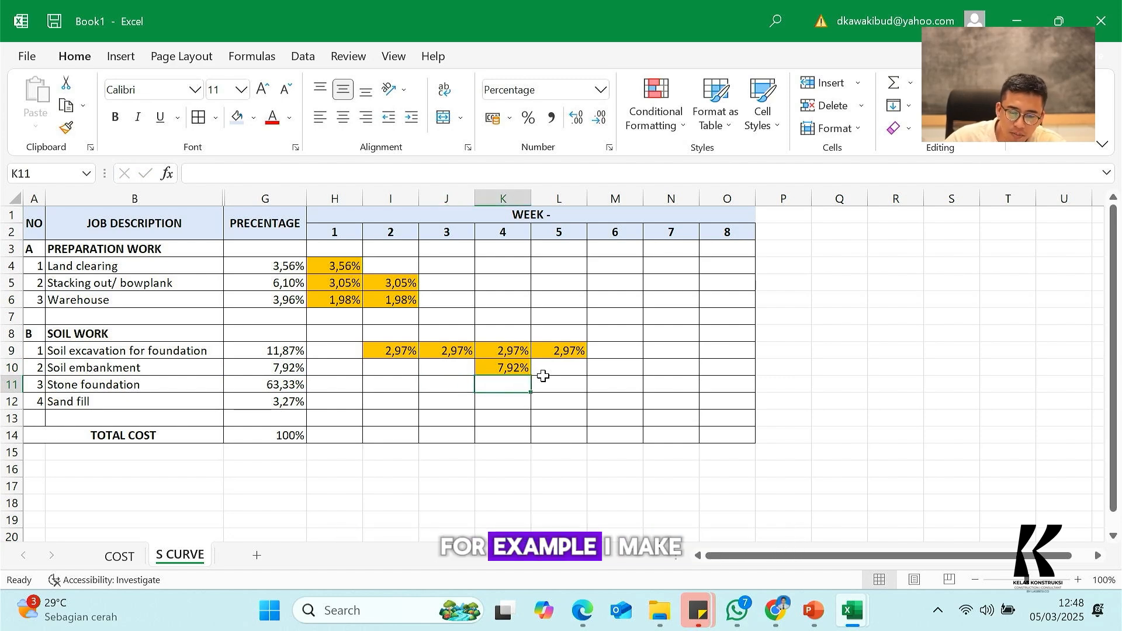
{"action": "type", "text": "="}
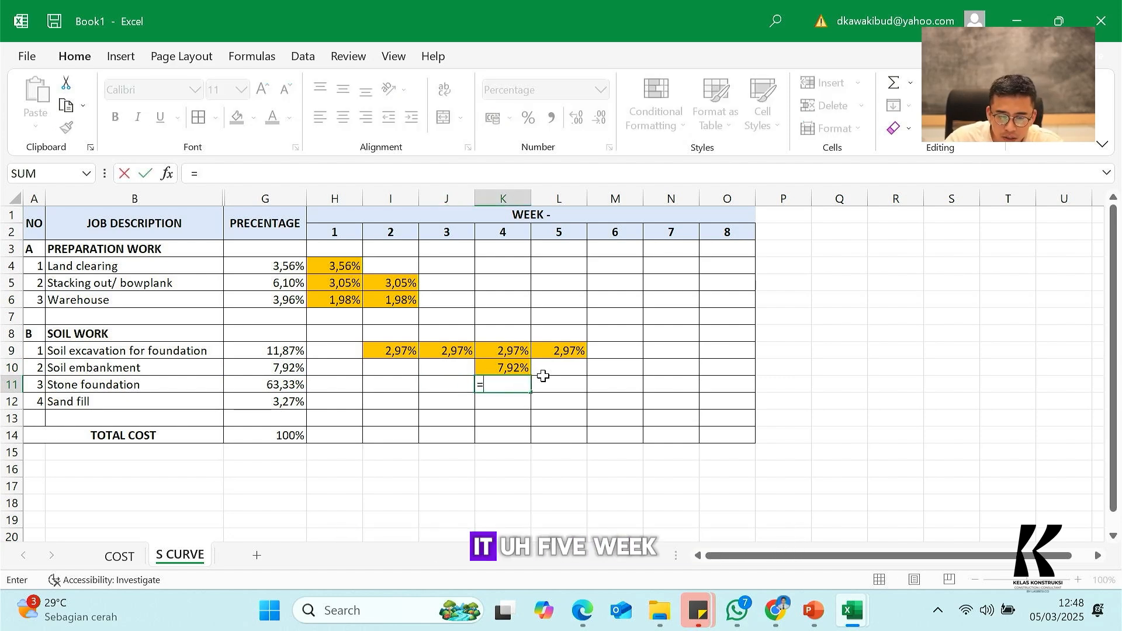
{"action": "key", "text": "Left"}
{"action": "key", "text": "Left"}
{"action": "key", "text": "Left"}
{"action": "key", "text": "Left"}
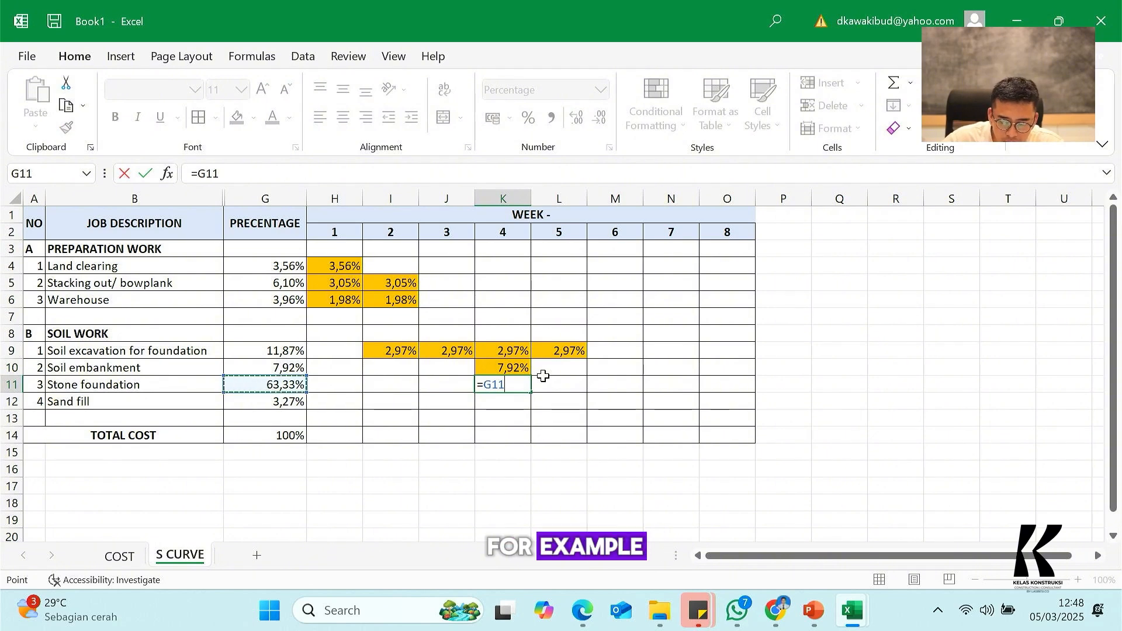
{"action": "type", "text": "/5"}
{"action": "key", "text": "Tab"}
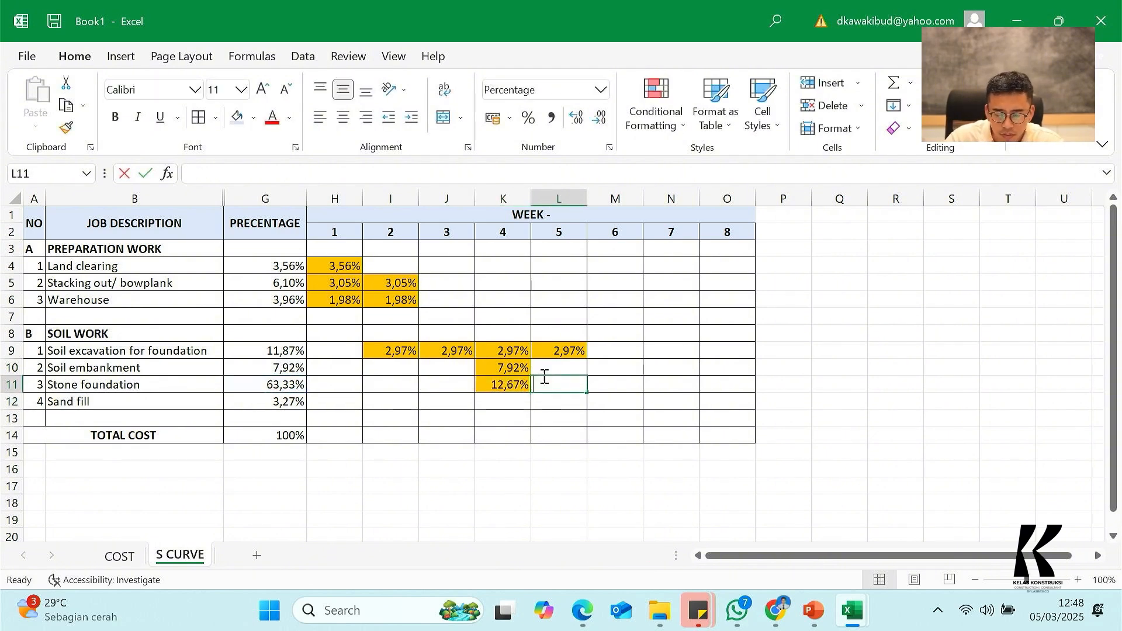
Step: Repeat the Stone foundation share through week 8 by entering =K11 in L11 and filling the reference across to O11
{"action": "type", "text": "="}
{"action": "key", "text": "Left"}
{"action": "key", "text": "Tab"}
{"action": "type", "text": "="}
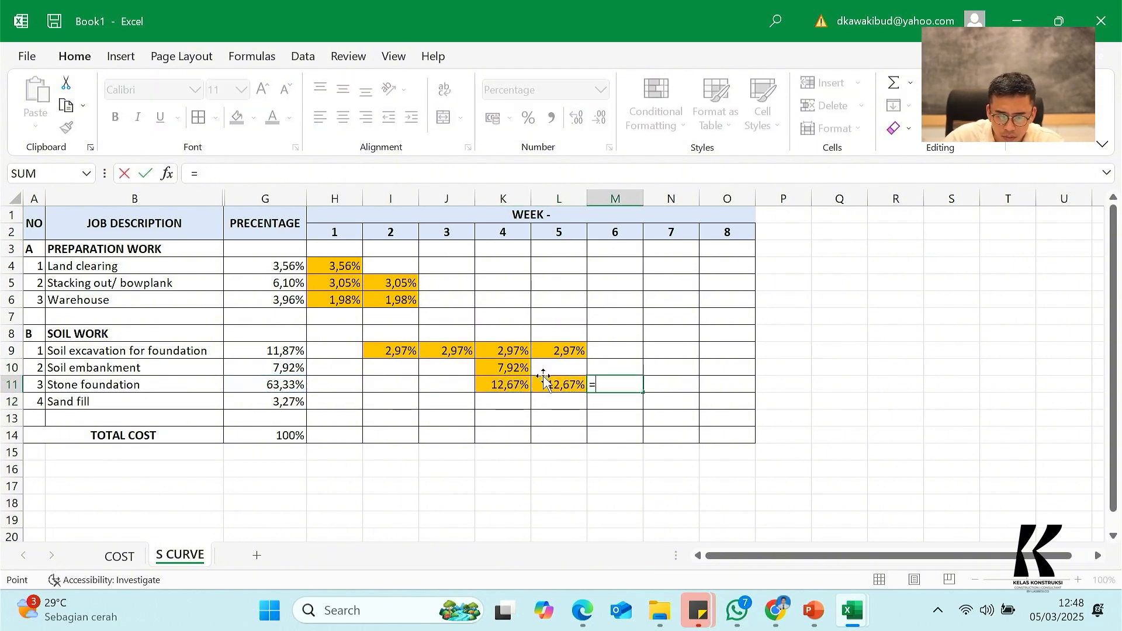
{"action": "left_click", "coordinate": [544, 381]}
{"action": "key", "text": "Return"}
{"action": "left_click", "coordinate": [555, 383]}
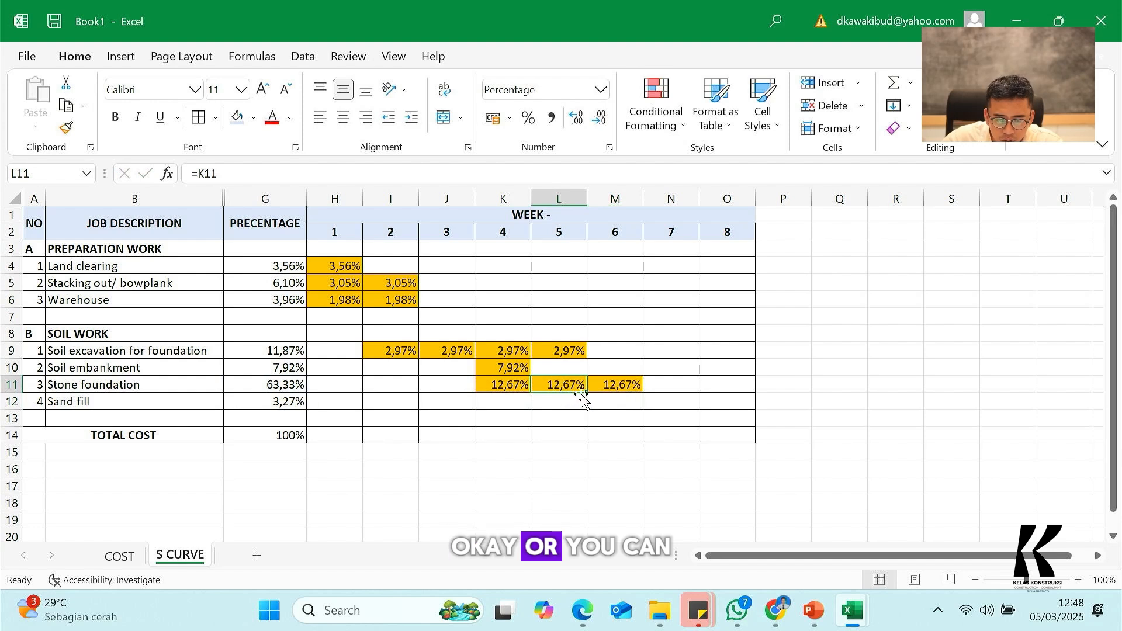
{"action": "left_click_drag", "start_coordinate": [582, 395], "coordinate": [726, 397]}
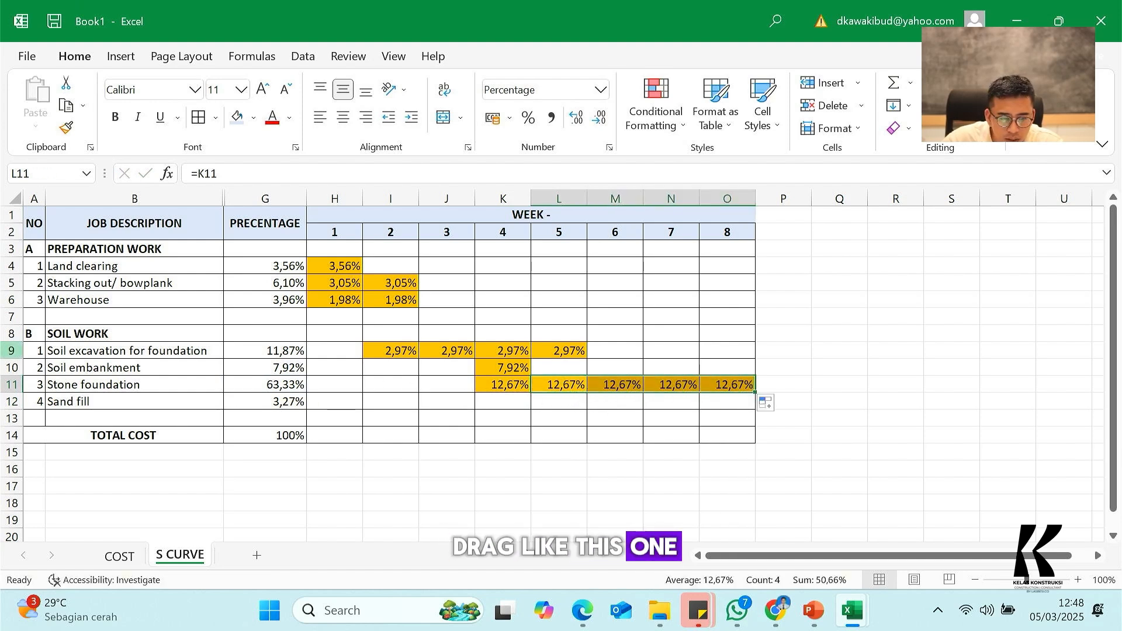
Step: Split the Sand fill percentage over weeks 7 and 8 with =G12/2 in N12 and =N12 in O12
{"action": "left_click", "coordinate": [687, 404]}
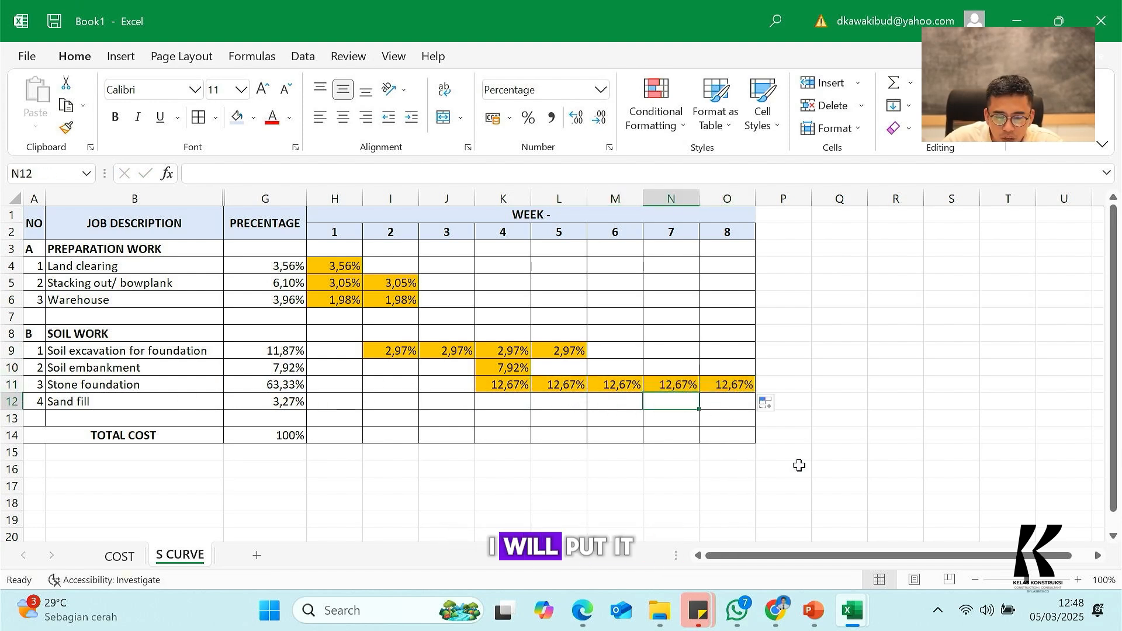
{"action": "type", "text": "="}
{"action": "key", "text": "Left"}
{"action": "key", "text": "Left"}
{"action": "key", "text": "Left"}
{"action": "key", "text": "Left"}
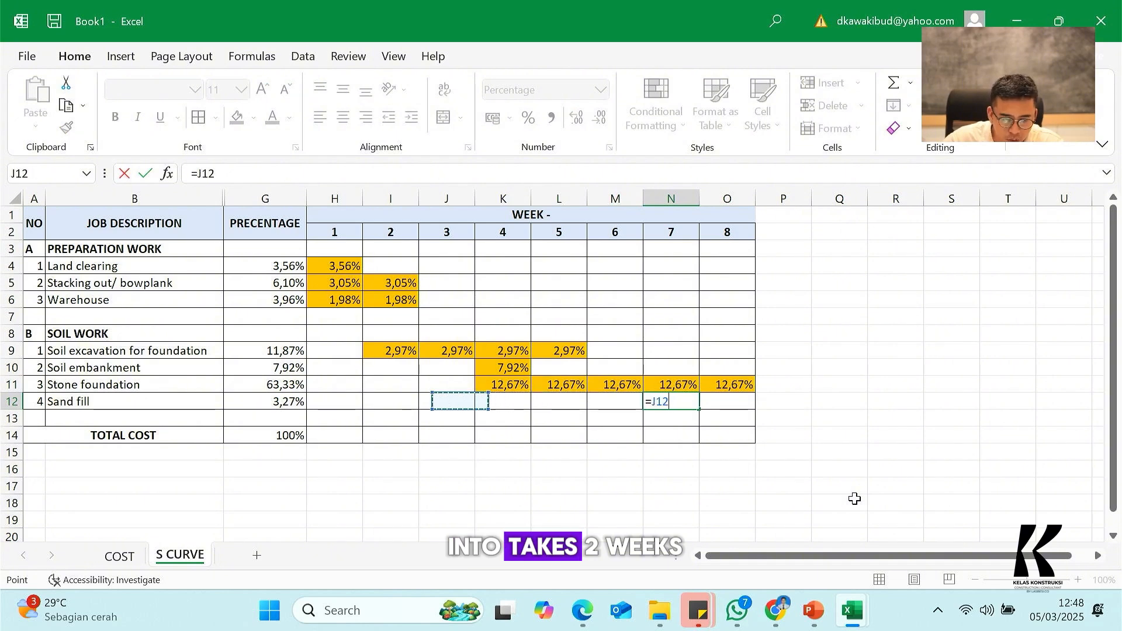
{"action": "key", "text": "Left"}
{"action": "key", "text": "Left"}
{"action": "key", "text": "Left"}
{"action": "type", "text": "/2"}
{"action": "key", "text": "Tab"}
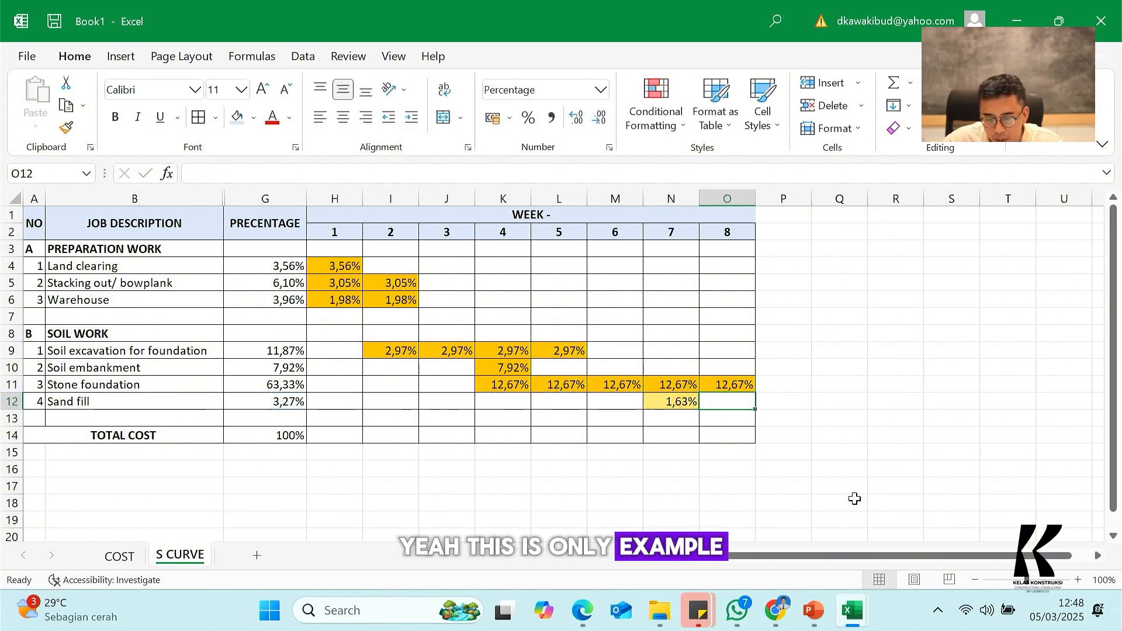
{"action": "type", "text": "="}
{"action": "key", "text": "Left"}
{"action": "key", "text": "Return"}
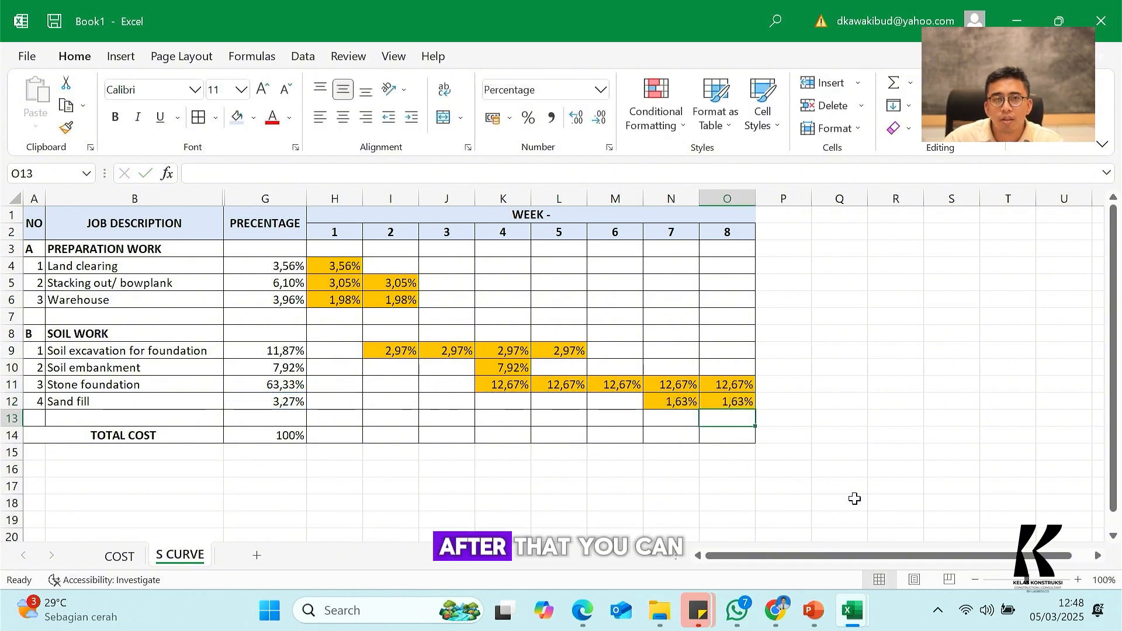
Step: Total week 1 with =SUM(H4:H12) in H14 and fill the formula across the TOTAL COST row to O14
{"action": "left_click", "coordinate": [314, 438]}
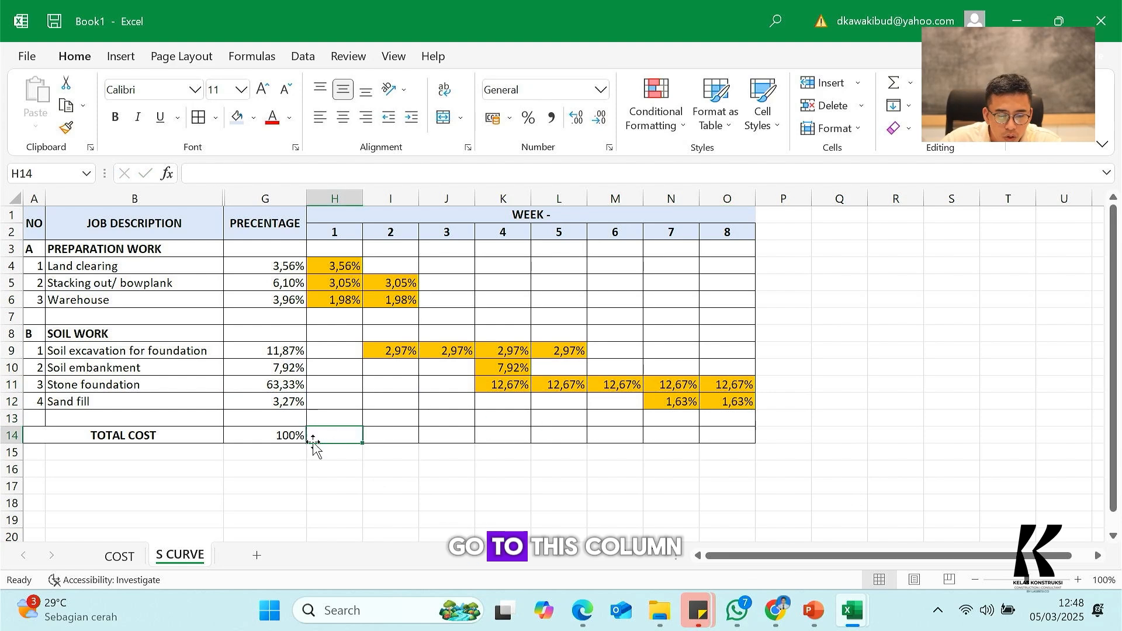
{"action": "type", "text": "="}
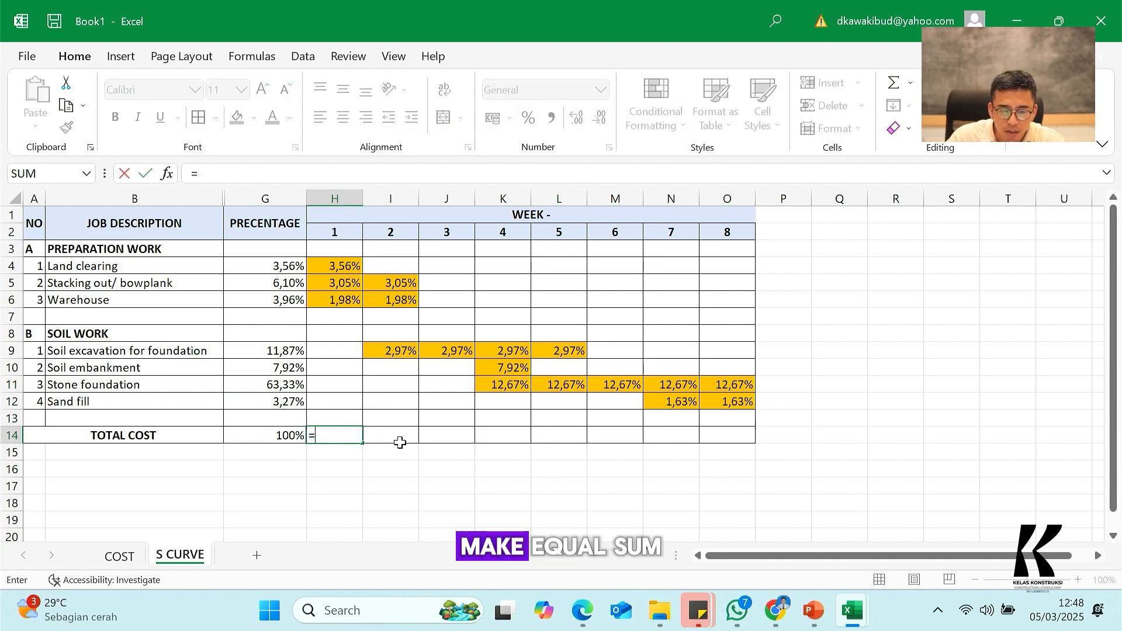
{"action": "type", "text": "SUM("}
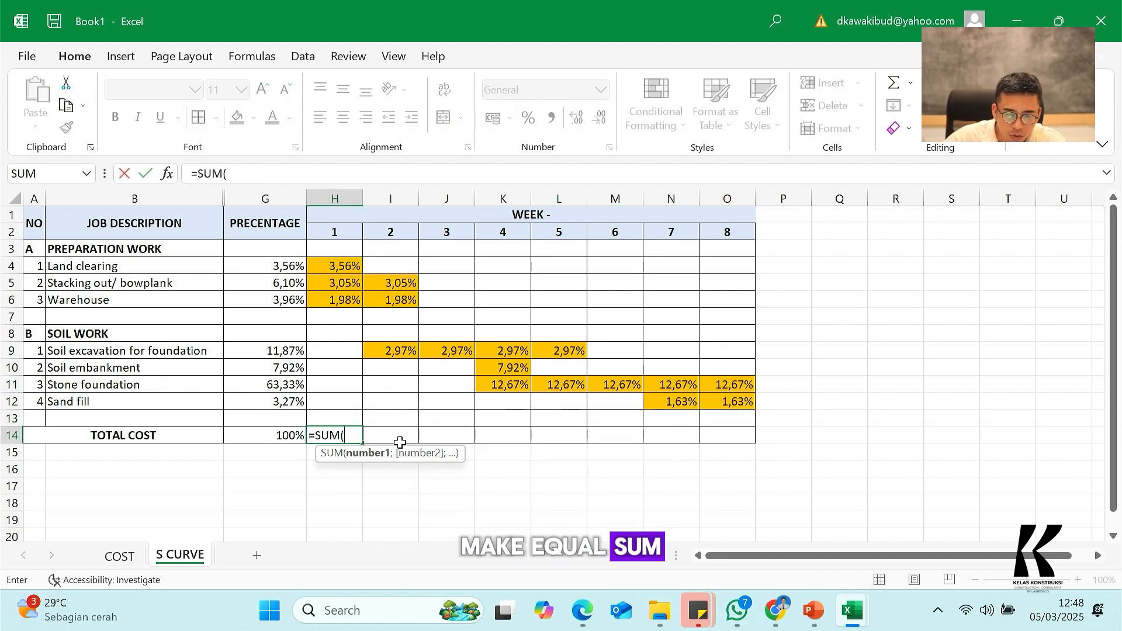
{"action": "left_click_drag", "start_coordinate": [344, 265], "coordinate": [343, 410]}
{"action": "type", "text": ")"}
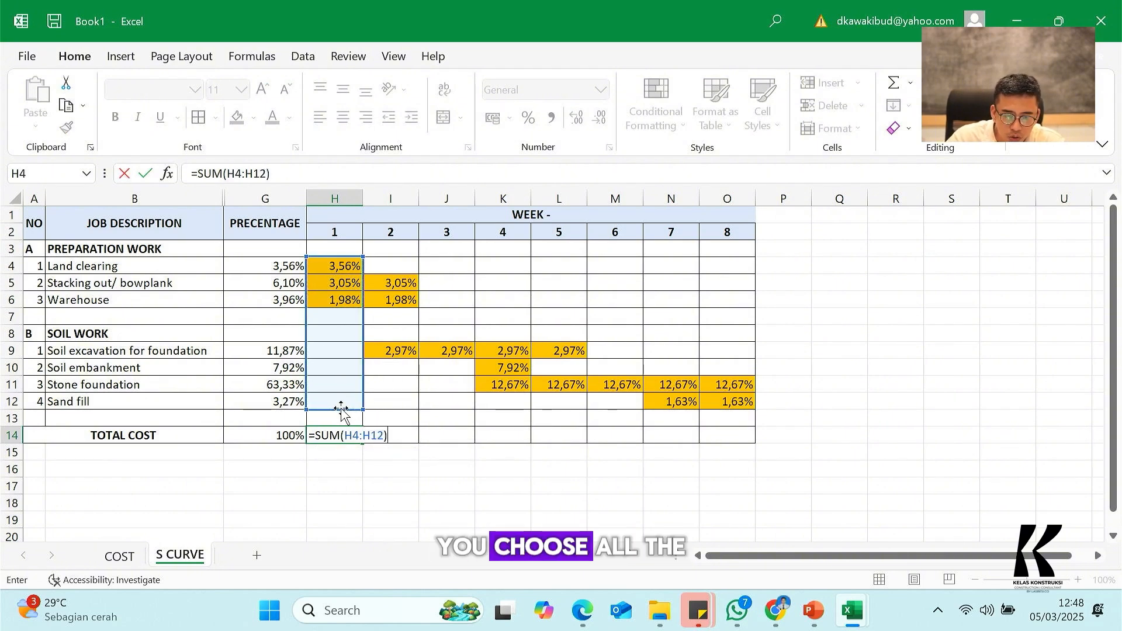
{"action": "key", "text": "Return"}
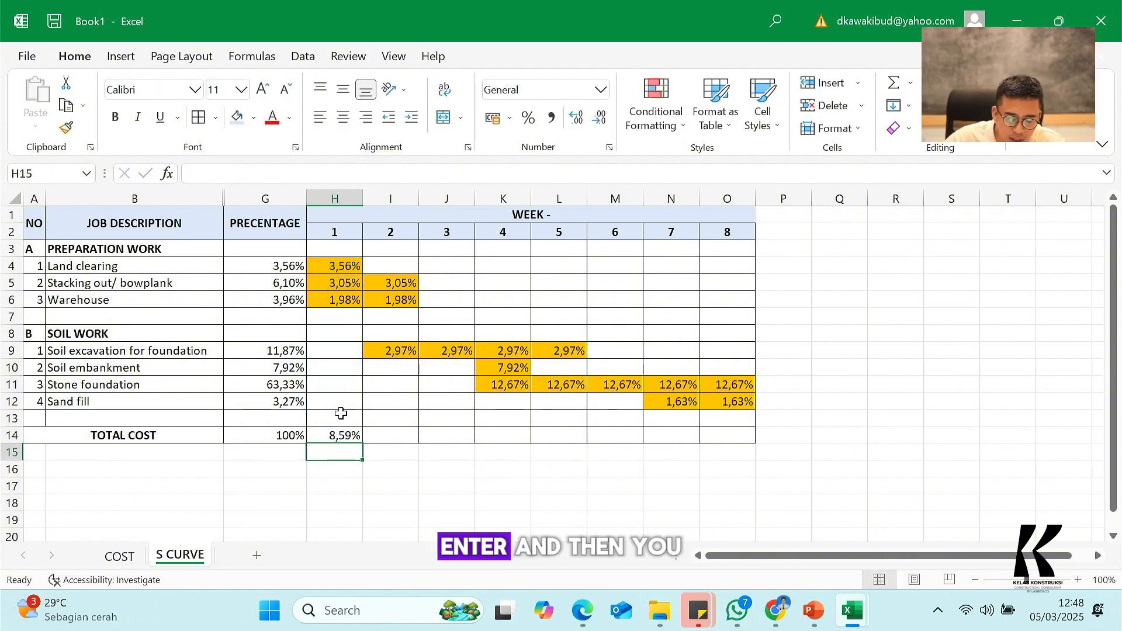
{"action": "left_click", "coordinate": [339, 435]}
{"action": "left_click_drag", "start_coordinate": [363, 442], "coordinate": [752, 446]}
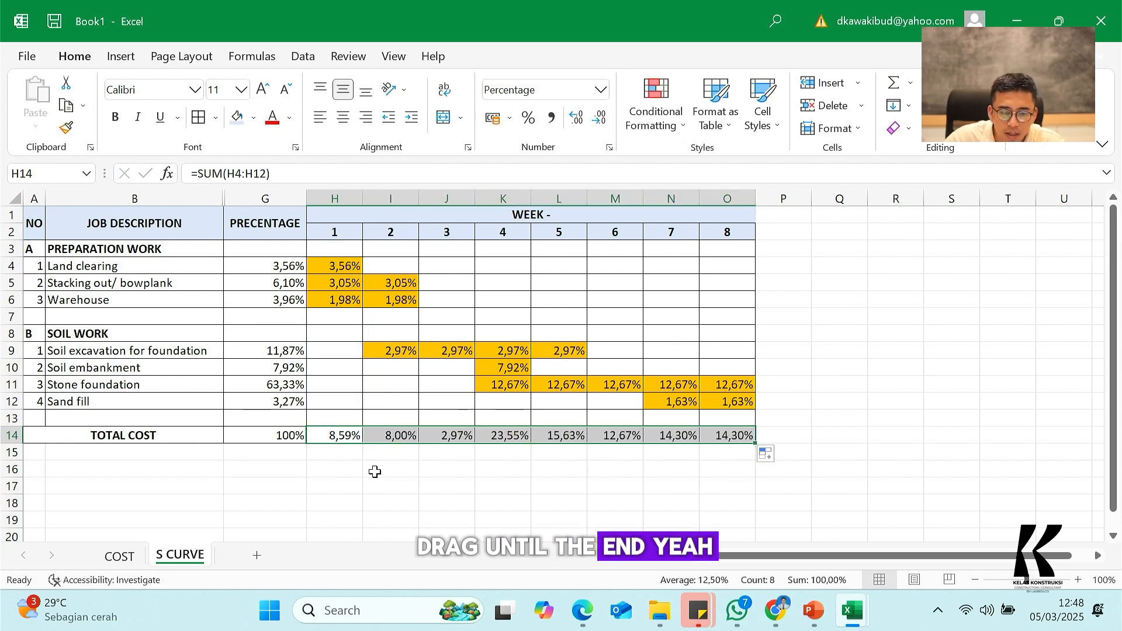
Step: Label the row below TOTAL COST by entering CUMULATIF PROGRESS PLAN in cell B15
{"action": "left_click", "coordinate": [181, 454]}
{"action": "type", "text": "CUM"}
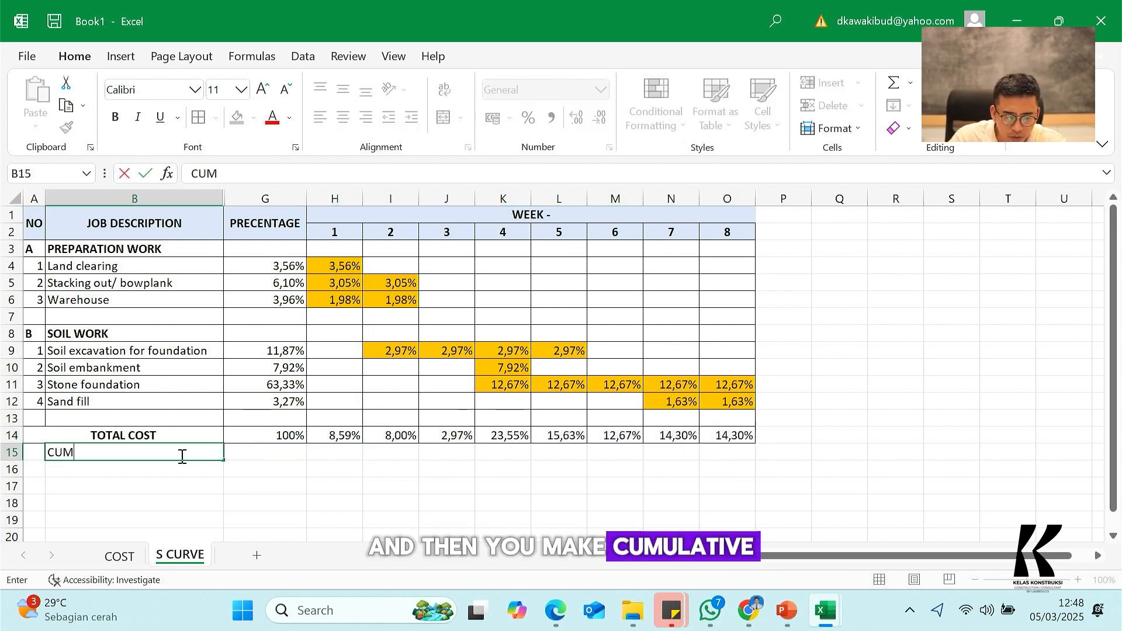
{"action": "type", "text": "ULATIF"}
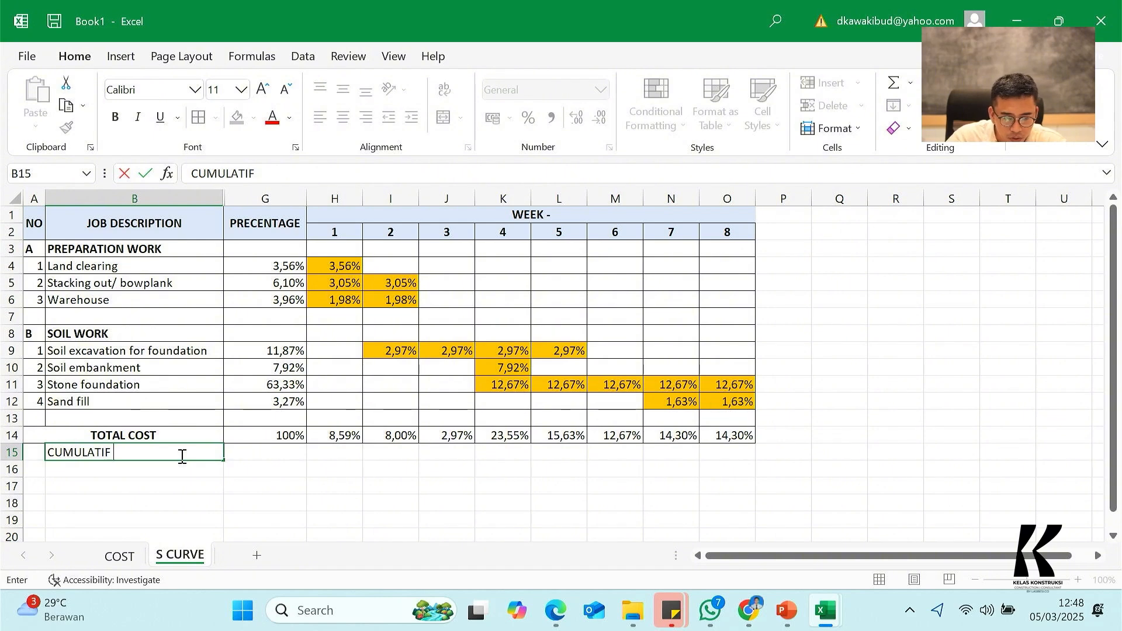
{"action": "type", "text": " PROGR"}
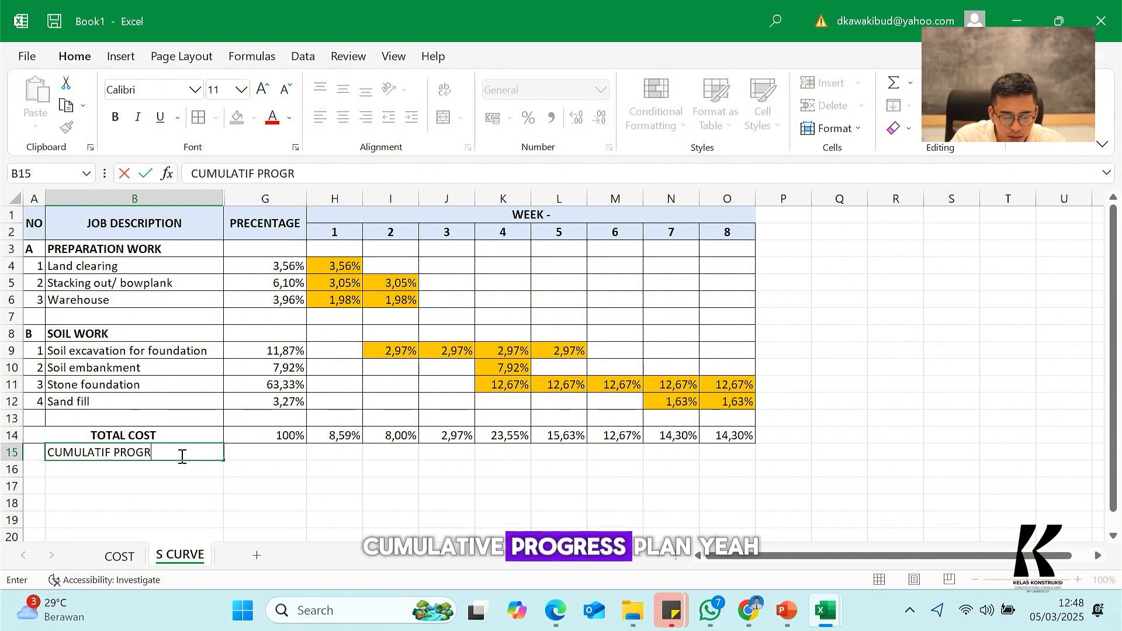
{"action": "type", "text": "ESS PLAN"}
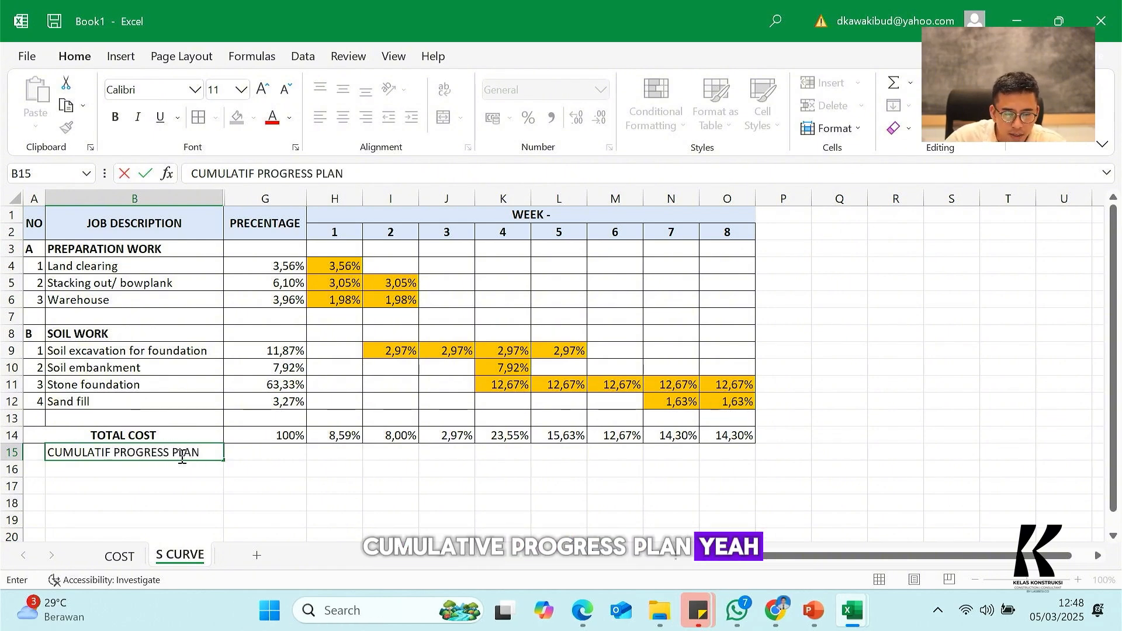
{"action": "key", "text": "Tab"}
Step: Start the cumulative progress row by entering =H14 in H15 for week 1
{"action": "key", "text": "Tab"}
{"action": "type", "text": "="}
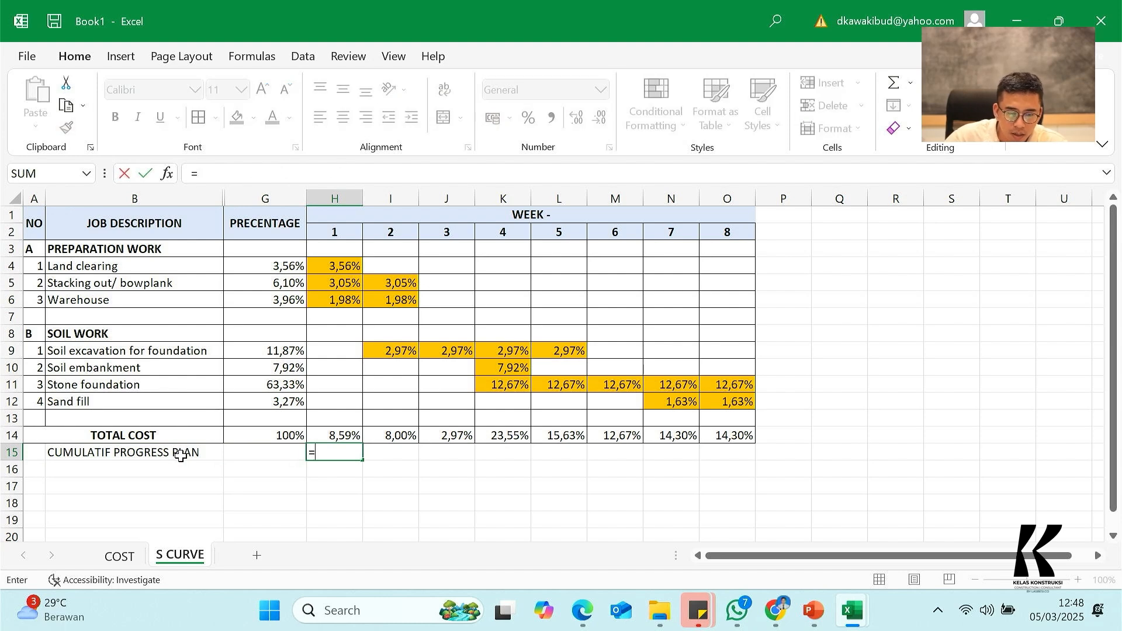
{"action": "key", "text": "Up"}
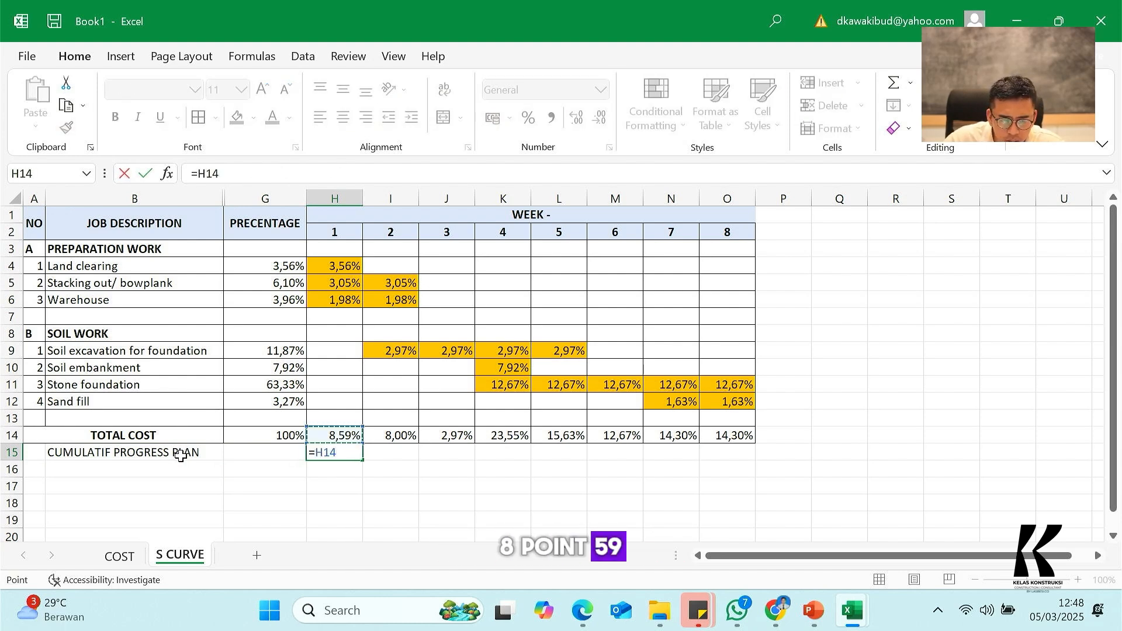
{"action": "key", "text": "Return"}
Step: Accumulate week 2 with =H15+I14 in I15 and fill the formula across the cumulative row to O15
{"action": "key", "text": "Right"}
{"action": "key", "text": "Up"}
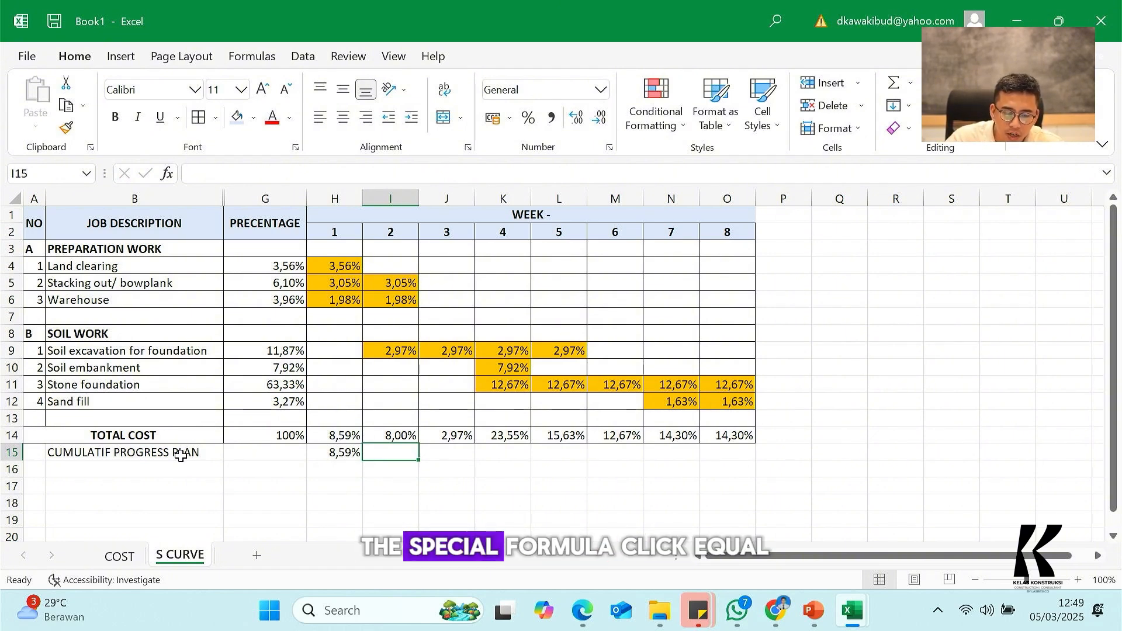
{"action": "type", "text": "="}
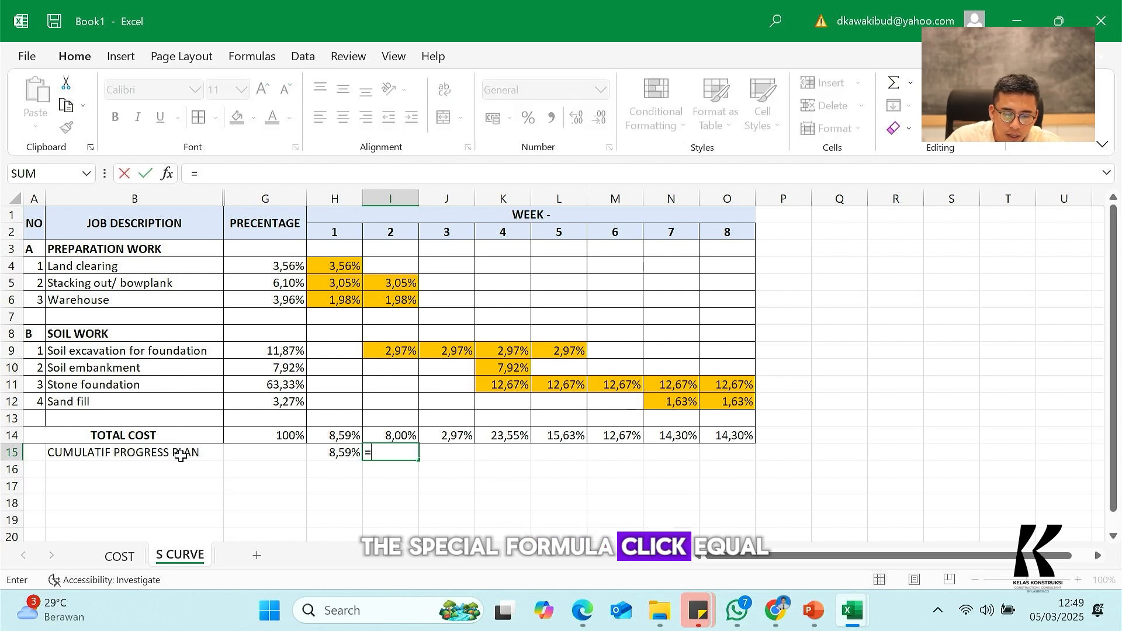
{"action": "left_click", "coordinate": [339, 453]}
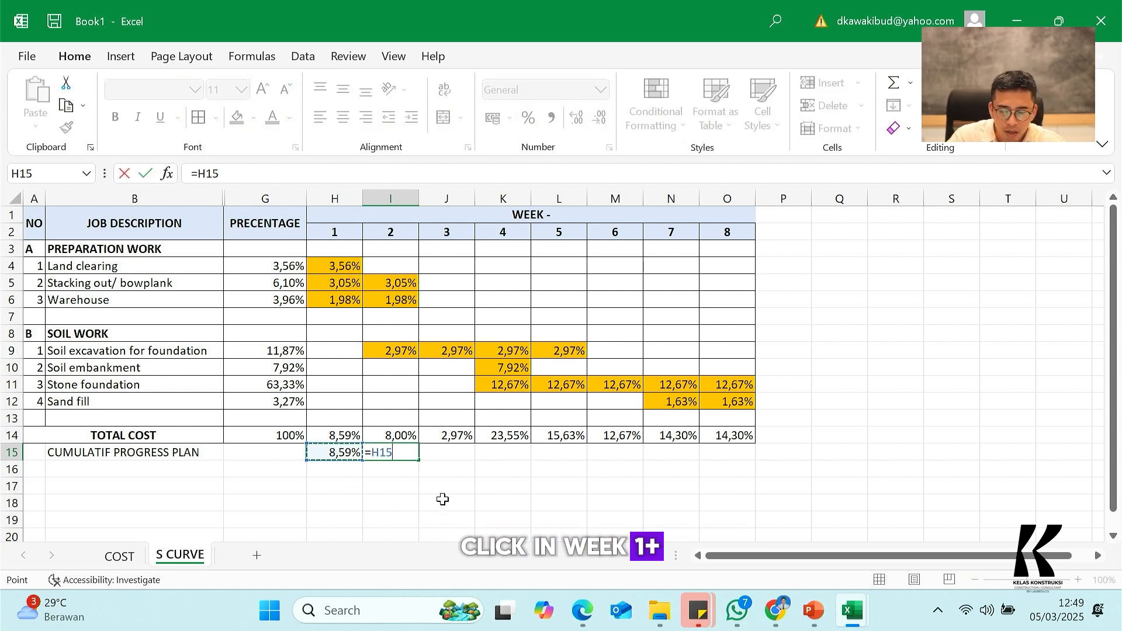
{"action": "left_click", "coordinate": [401, 435]}
{"action": "key", "text": "Return"}
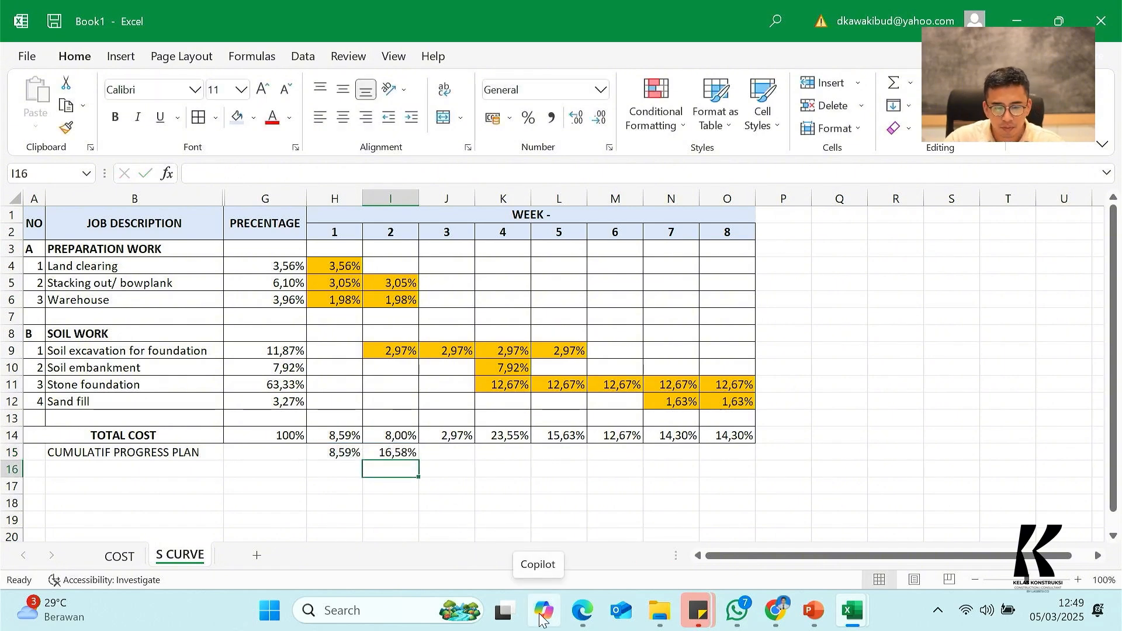
{"action": "left_click", "coordinate": [403, 455]}
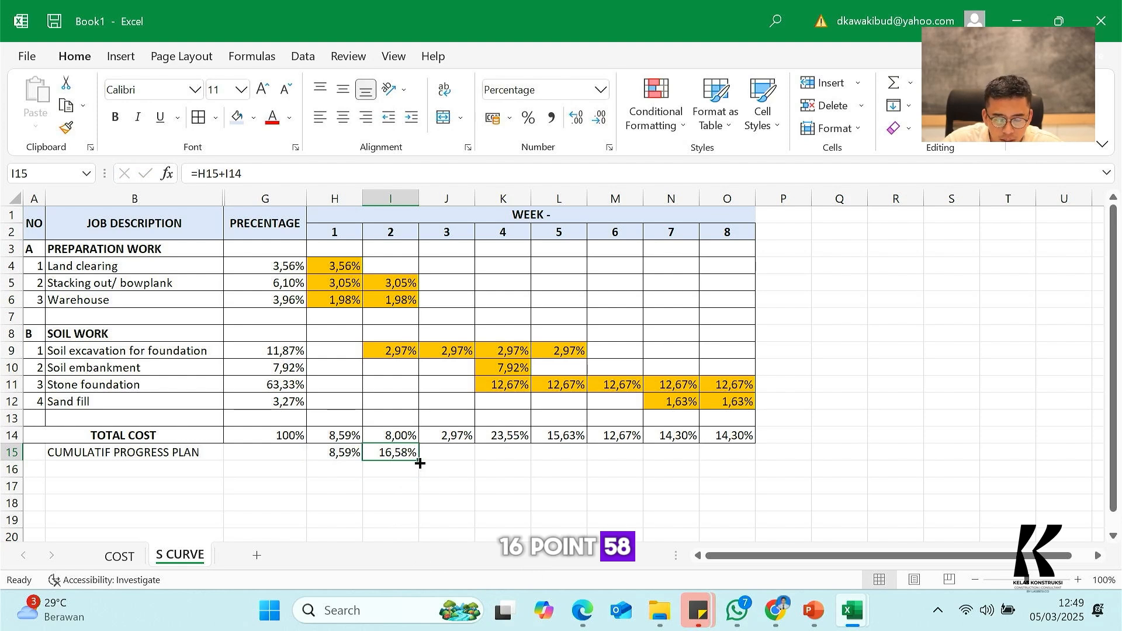
{"action": "left_click_drag", "start_coordinate": [420, 463], "coordinate": [739, 464]}
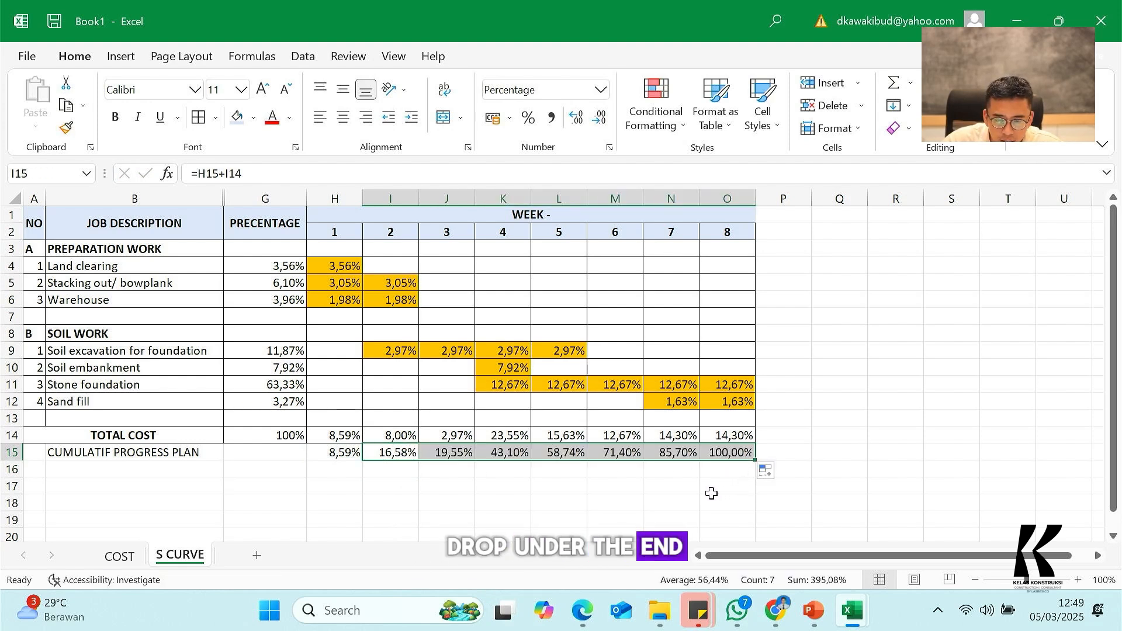
{"action": "left_click", "coordinate": [713, 489]}
{"action": "left_click", "coordinate": [726, 453]}
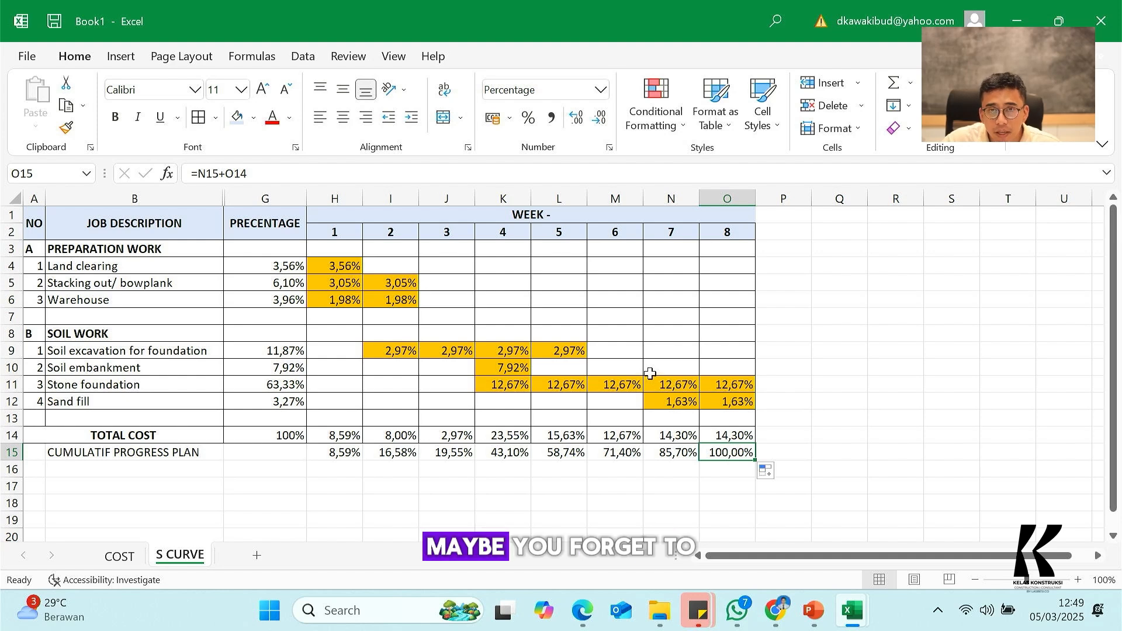
Step: Clear the week 8 Stone foundation share in O11 and check its effect on the final cumulative value in O15
{"action": "left_click", "coordinate": [730, 385]}
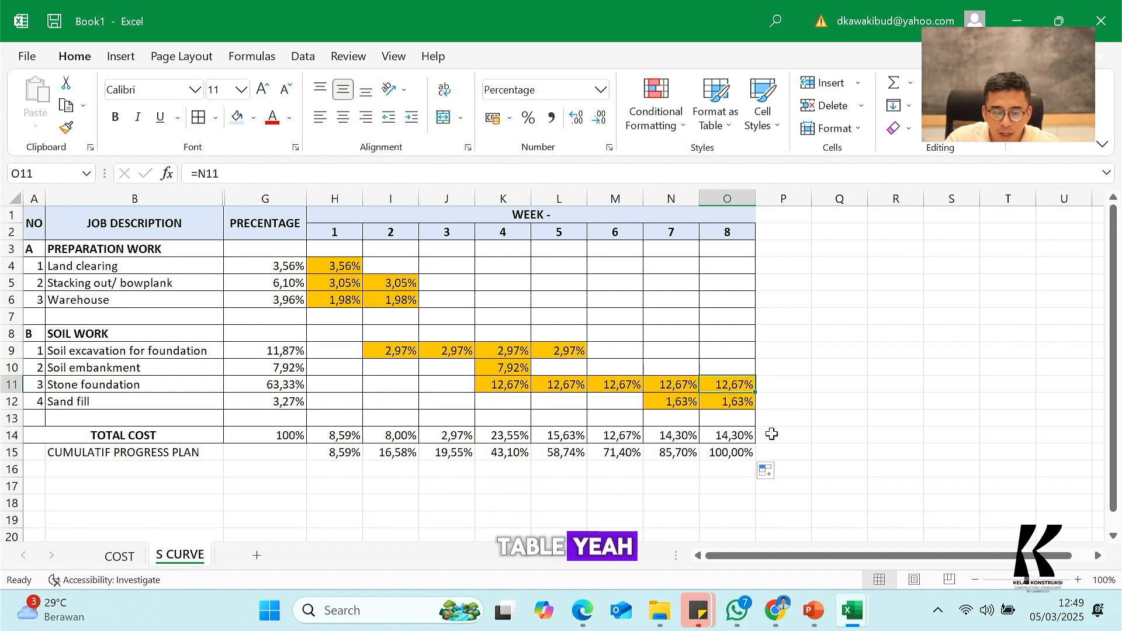
{"action": "left_click", "coordinate": [528, 386]}
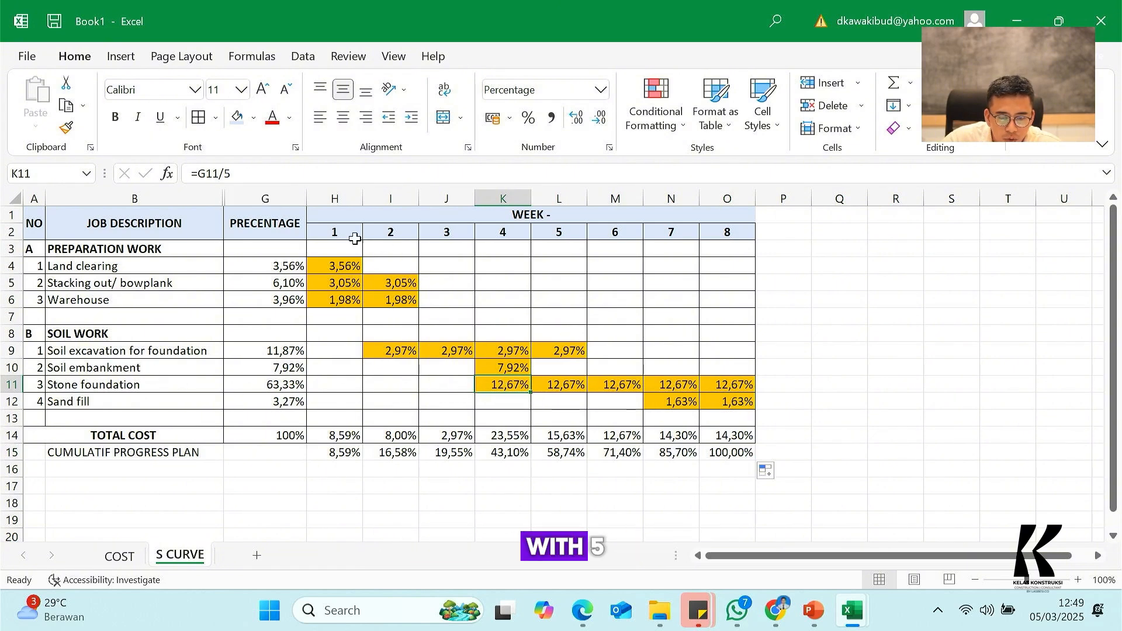
{"action": "left_click", "coordinate": [725, 385]}
{"action": "key", "text": "Delete"}
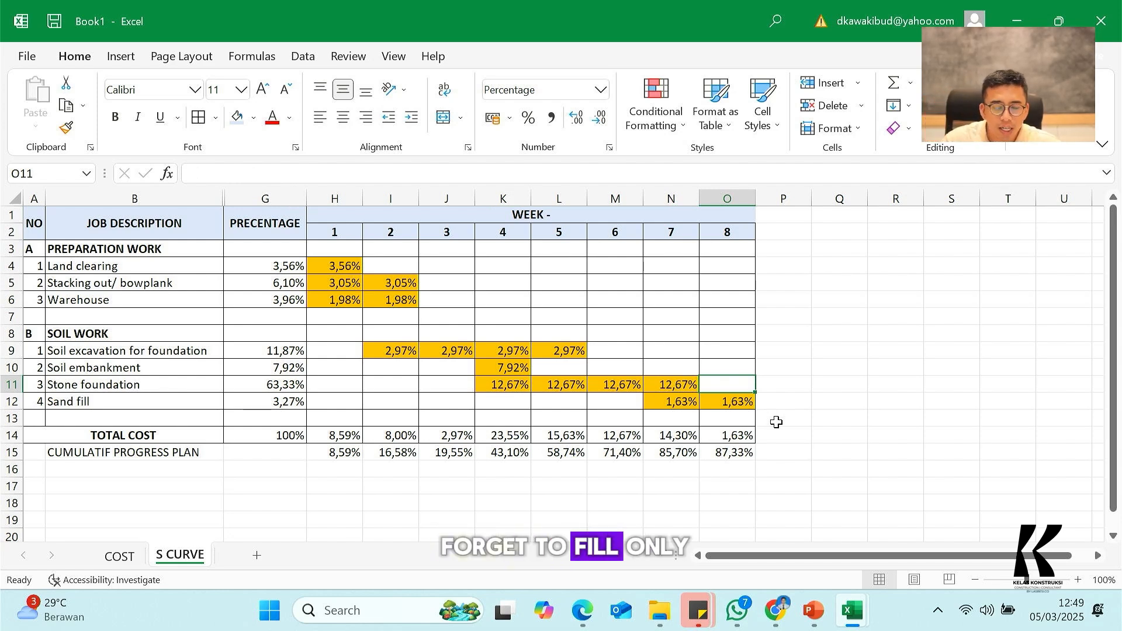
{"action": "left_click_drag", "start_coordinate": [509, 384], "coordinate": [672, 385]}
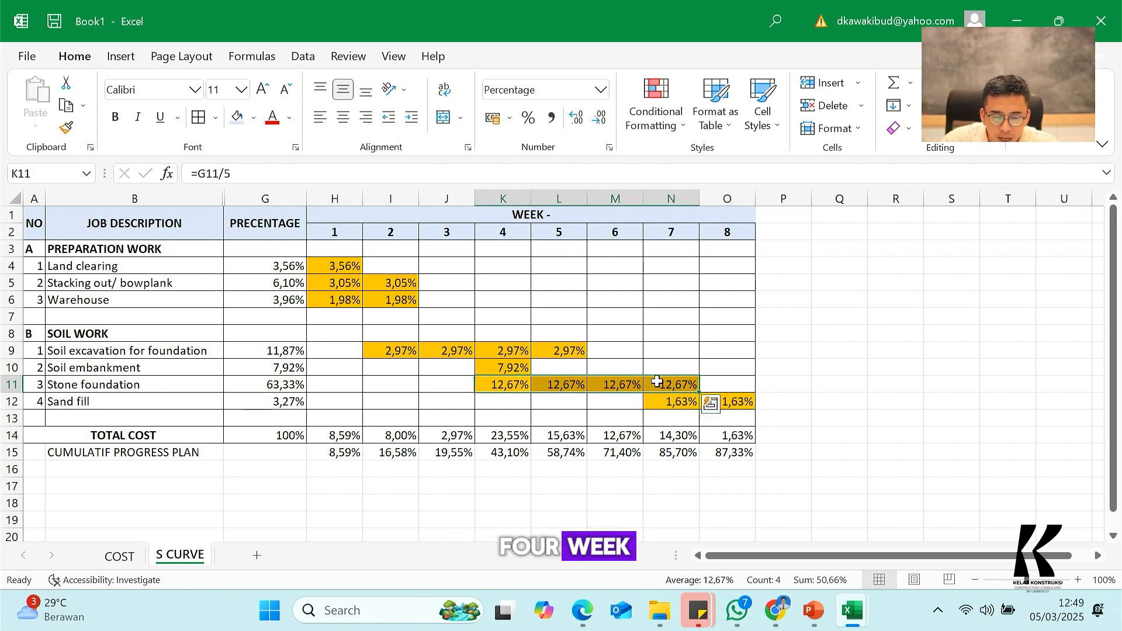
{"action": "left_click", "coordinate": [736, 451]}
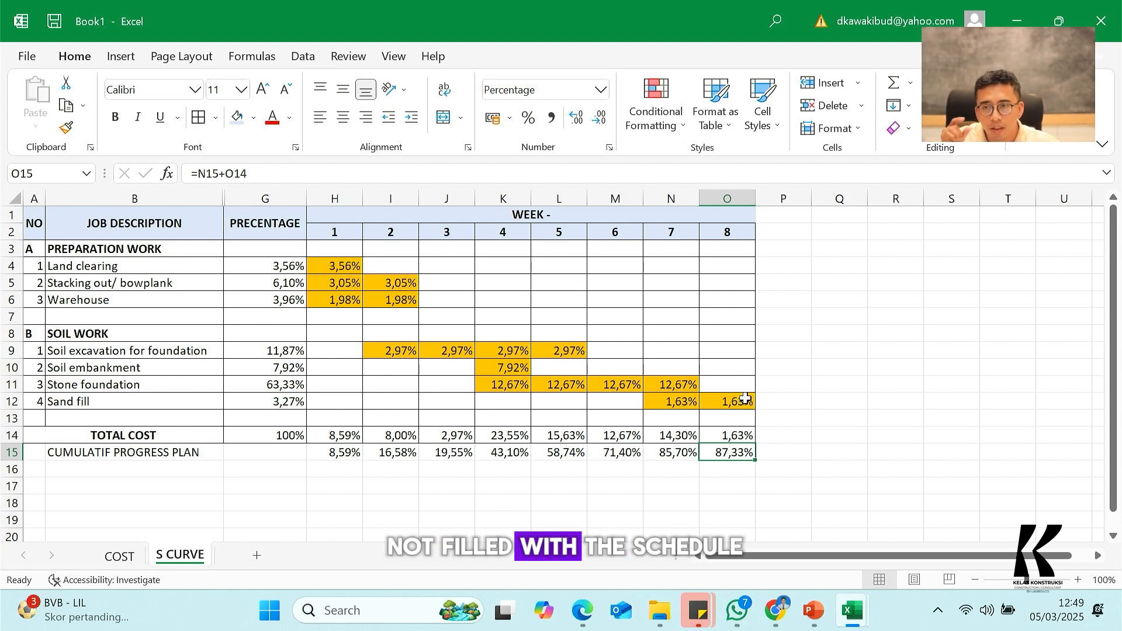
Step: Restore the week 8 Stone foundation share by entering =N11 in O11, and recheck the cumulative value in O15
{"action": "type", "text": "="}
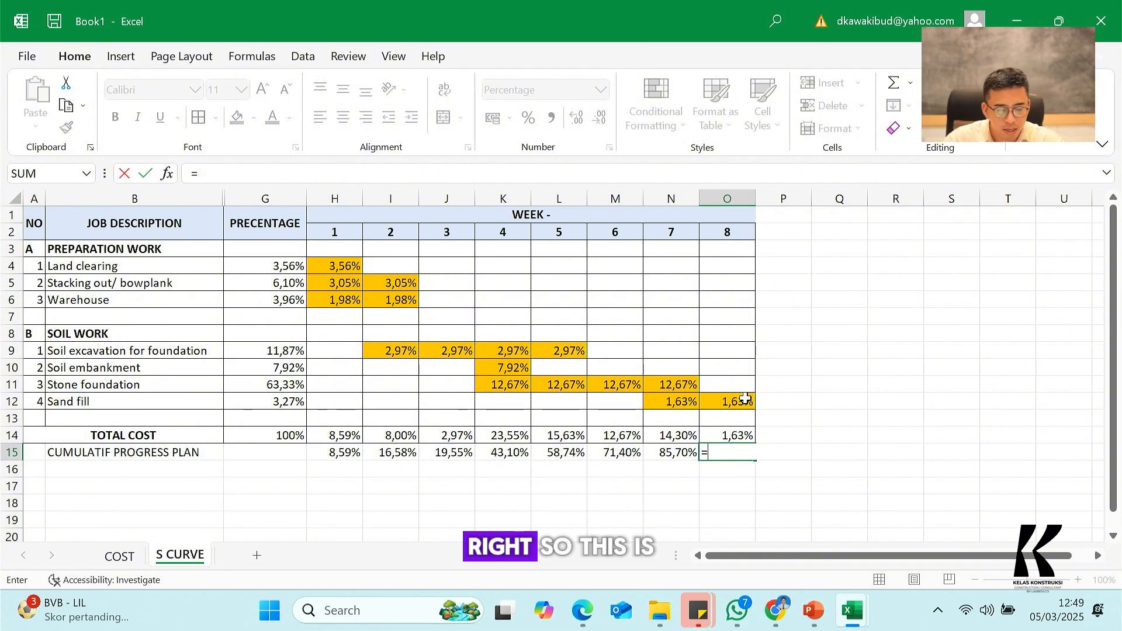
{"action": "key", "text": "Escape"}
{"action": "left_click", "coordinate": [719, 381]}
{"action": "type", "text": "="}
{"action": "key", "text": "Left"}
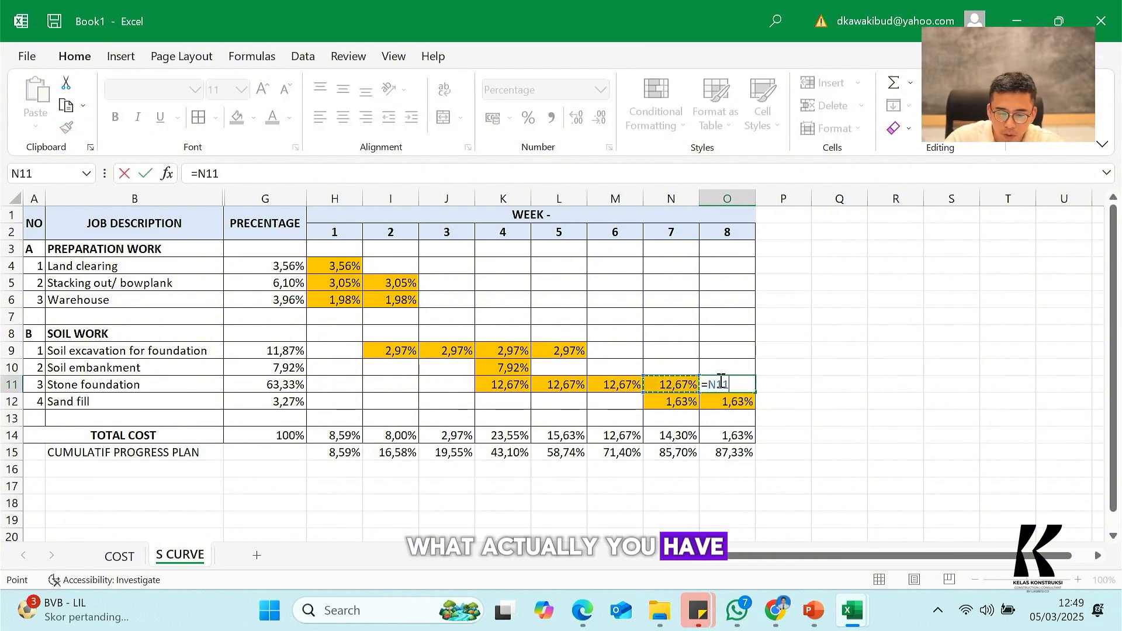
{"action": "key", "text": "Return"}
{"action": "left_click", "coordinate": [738, 458]}
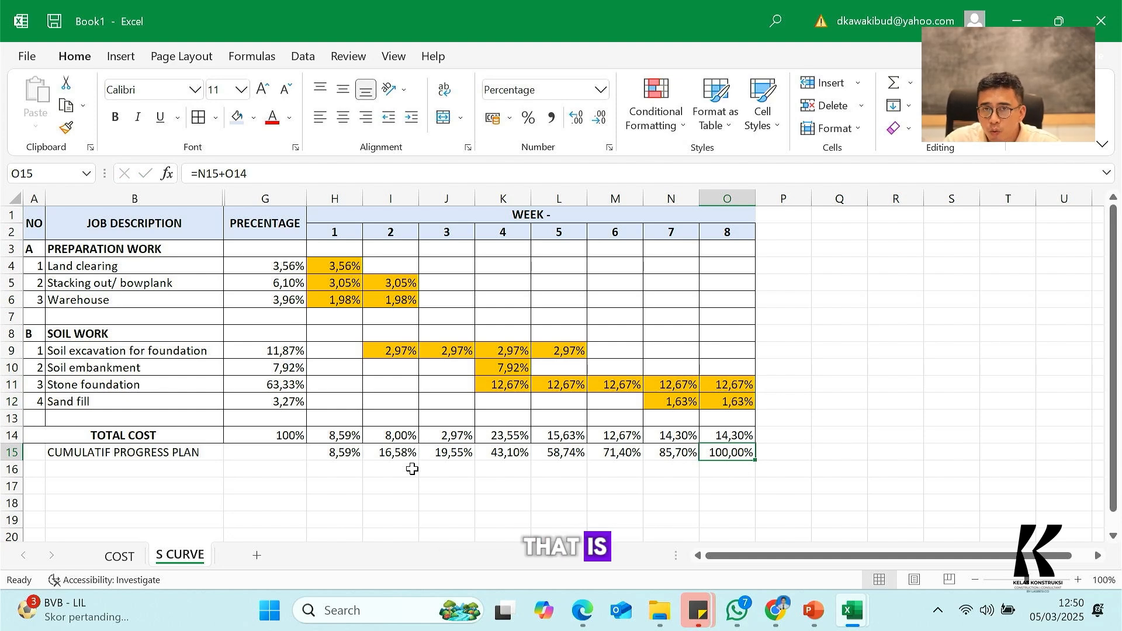
Step: Examine the week 1 job shares, the TOTAL COST values for weeks 1 and 2, and their cumulative formulas
{"action": "left_click", "coordinate": [349, 434]}
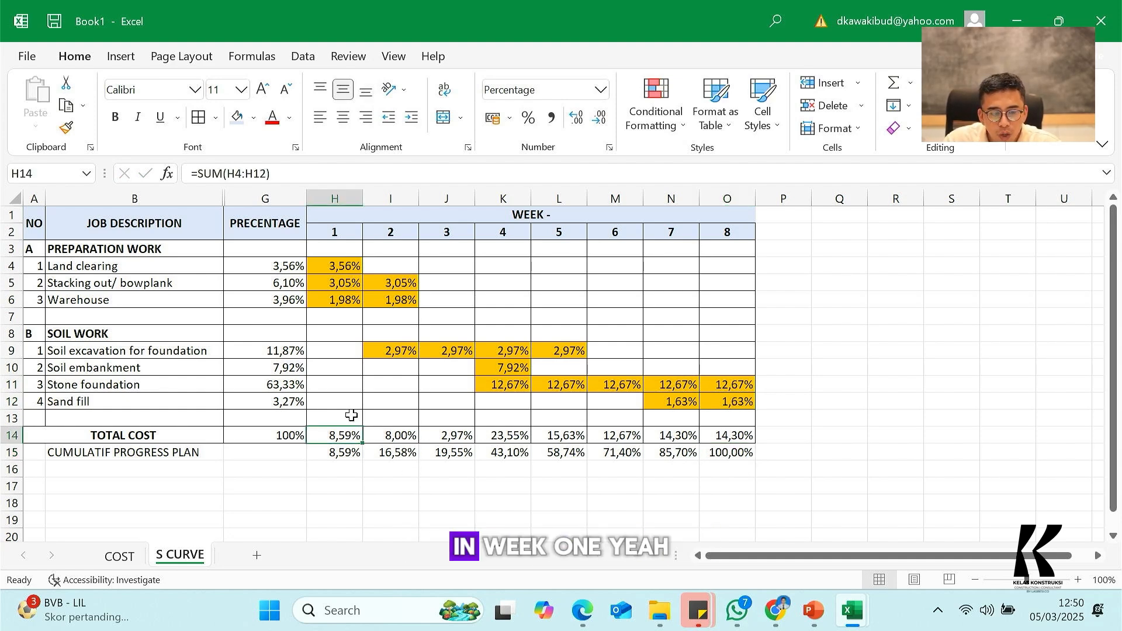
{"action": "left_click", "coordinate": [343, 264]}
{"action": "left_click", "coordinate": [343, 282]}
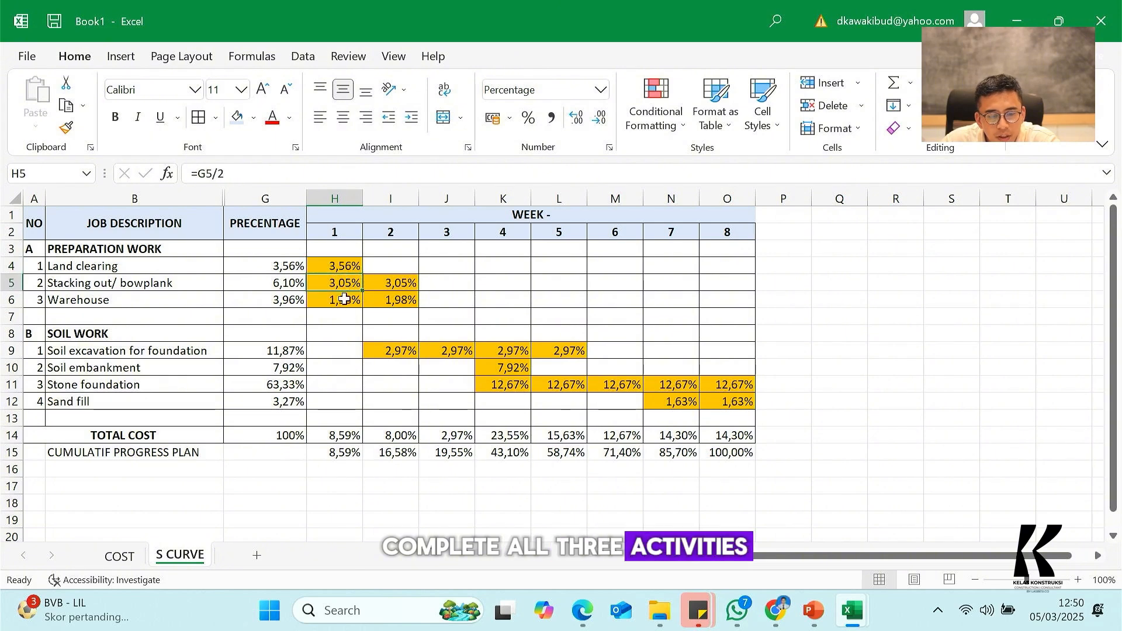
{"action": "left_click", "coordinate": [343, 298]}
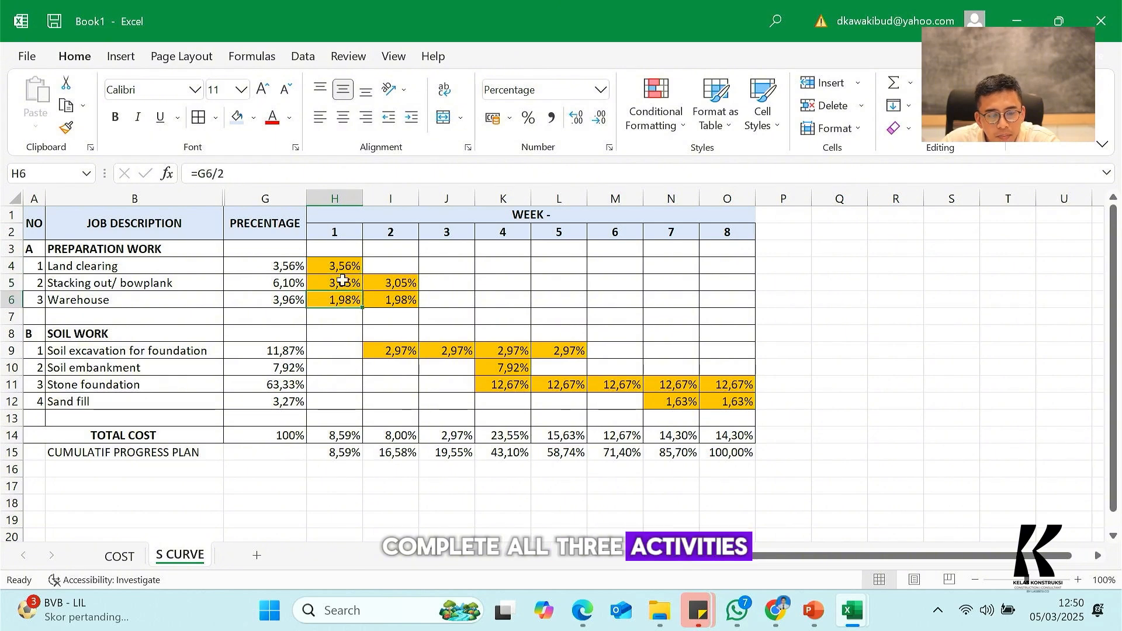
{"action": "left_click", "coordinate": [340, 441]}
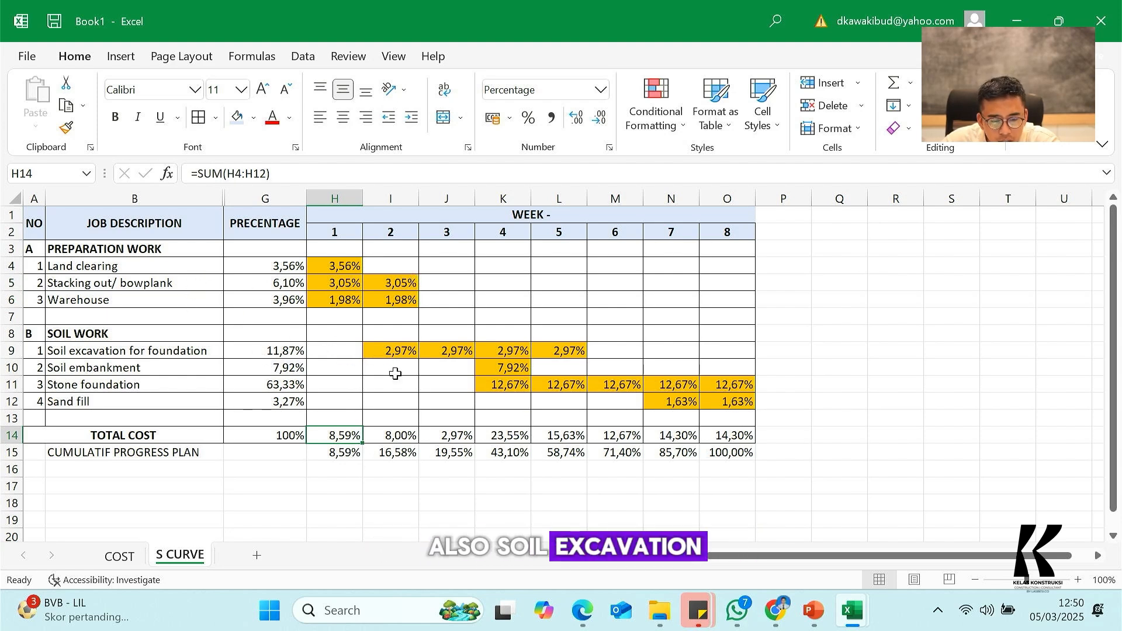
{"action": "left_click", "coordinate": [408, 436]}
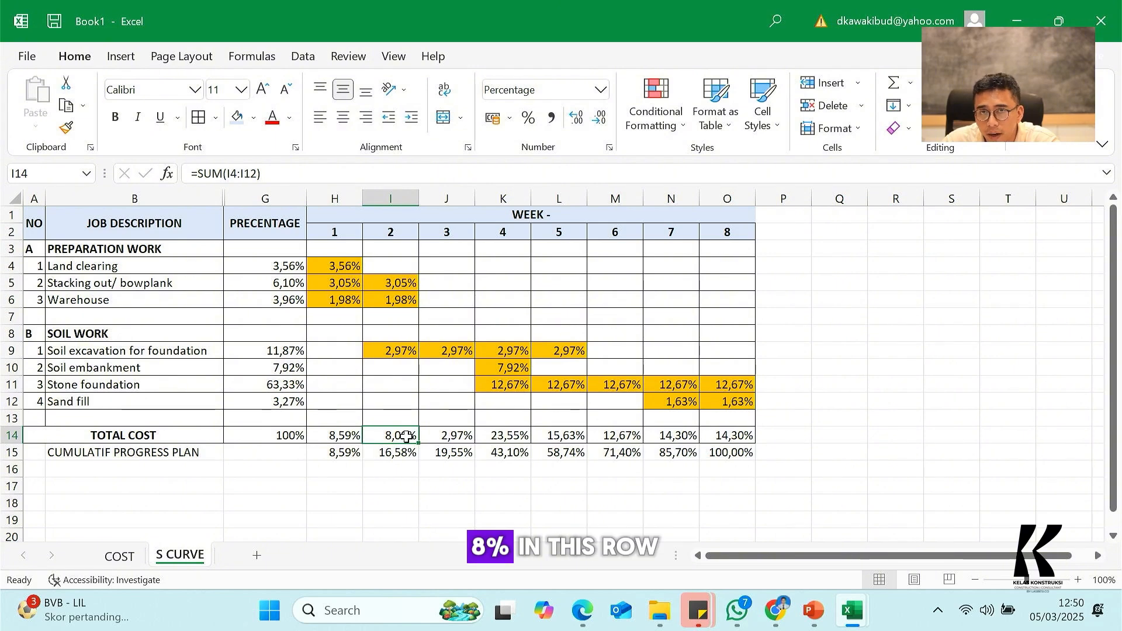
{"action": "left_click", "coordinate": [342, 455]}
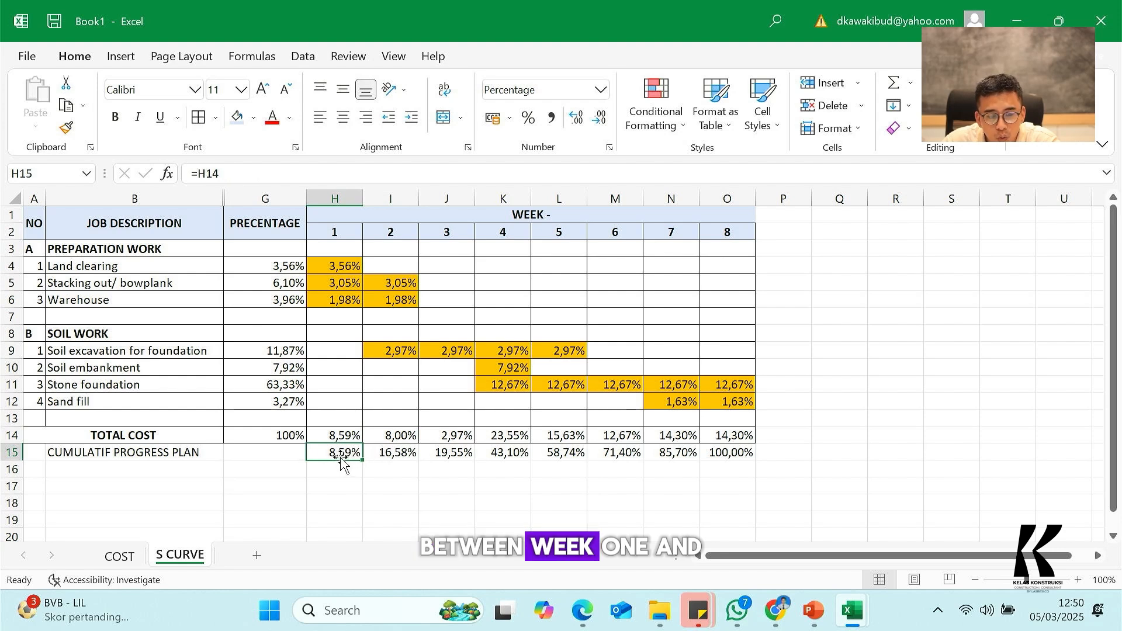
{"action": "left_click", "coordinate": [394, 459]}
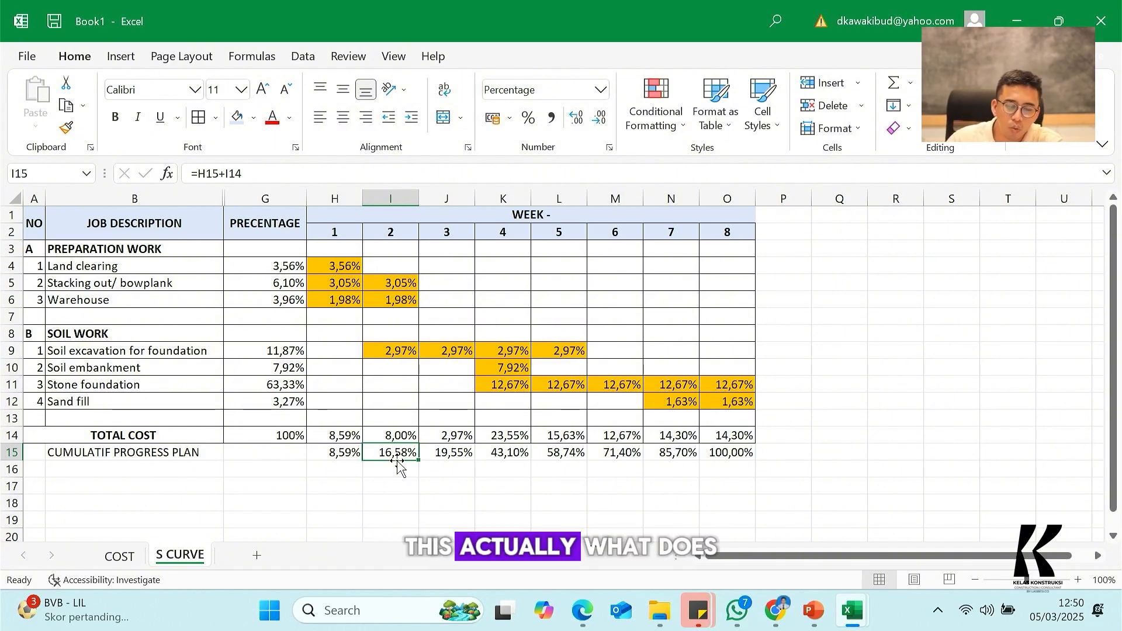
Step: Add cell borders to the CUMULATIF PROGRESS PLAN row from A15 to O15
{"action": "left_click", "coordinate": [153, 468]}
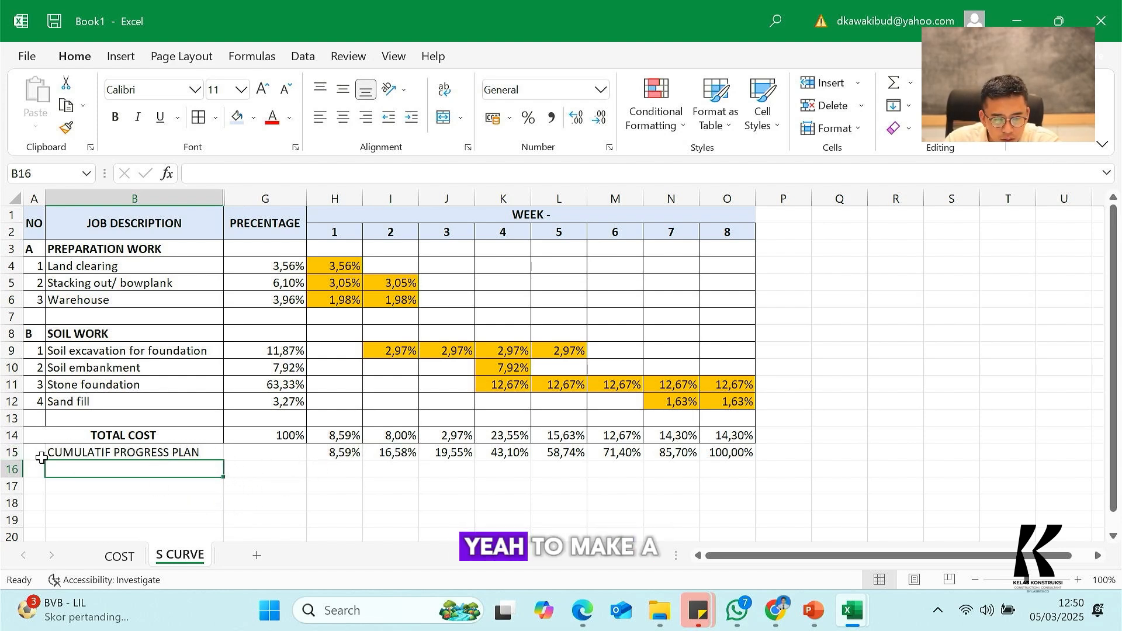
{"action": "left_click_drag", "start_coordinate": [41, 457], "coordinate": [734, 454]}
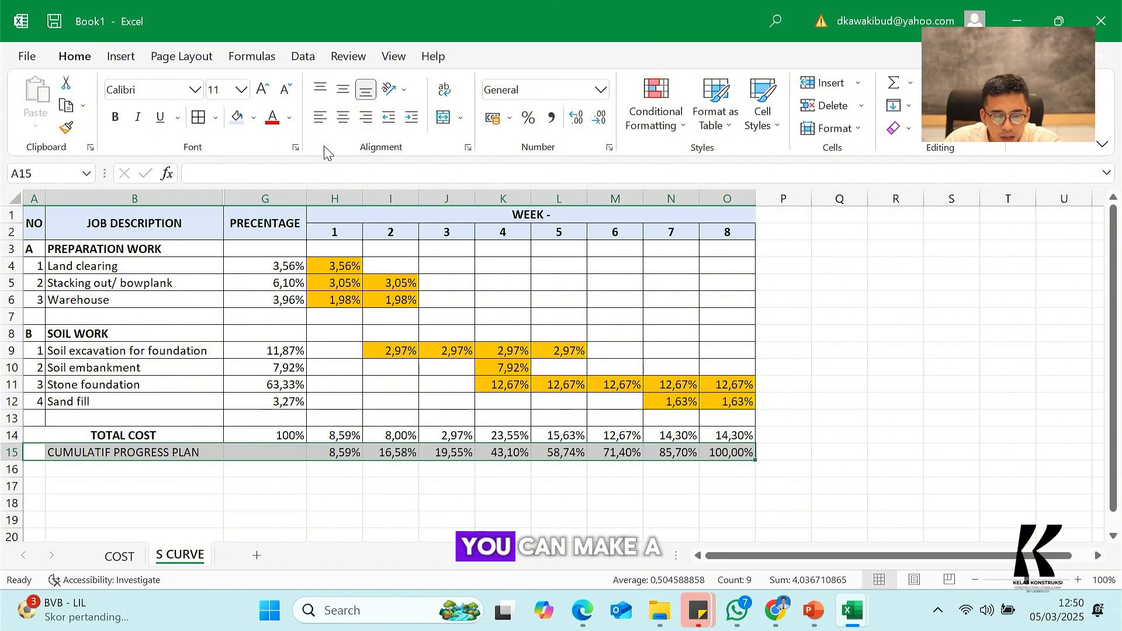
{"action": "left_click", "coordinate": [447, 435]}
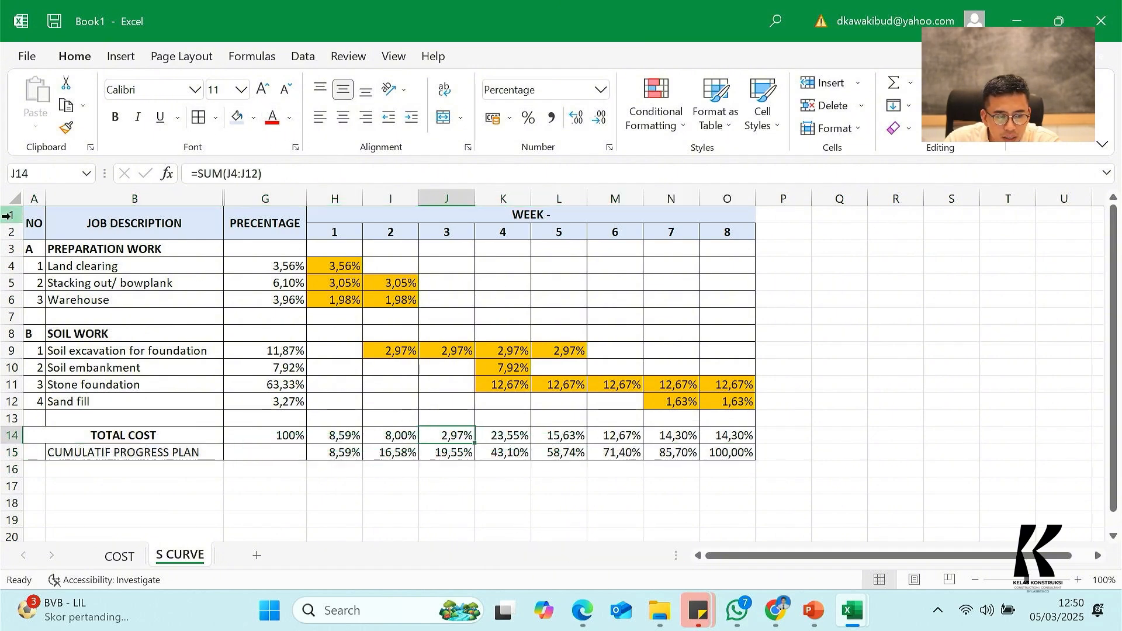
Step: Insert a 2-D line chart with markers from the cumulative progress values in H15:O15
{"action": "left_click_drag", "start_coordinate": [343, 453], "coordinate": [739, 454]}
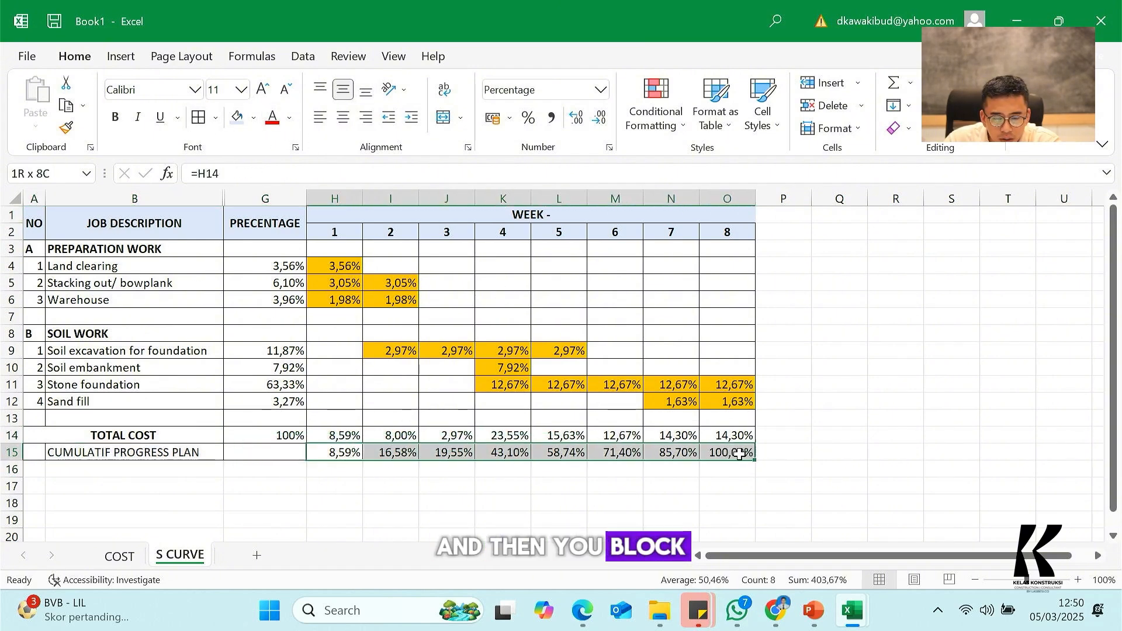
{"action": "left_click", "coordinate": [118, 57]}
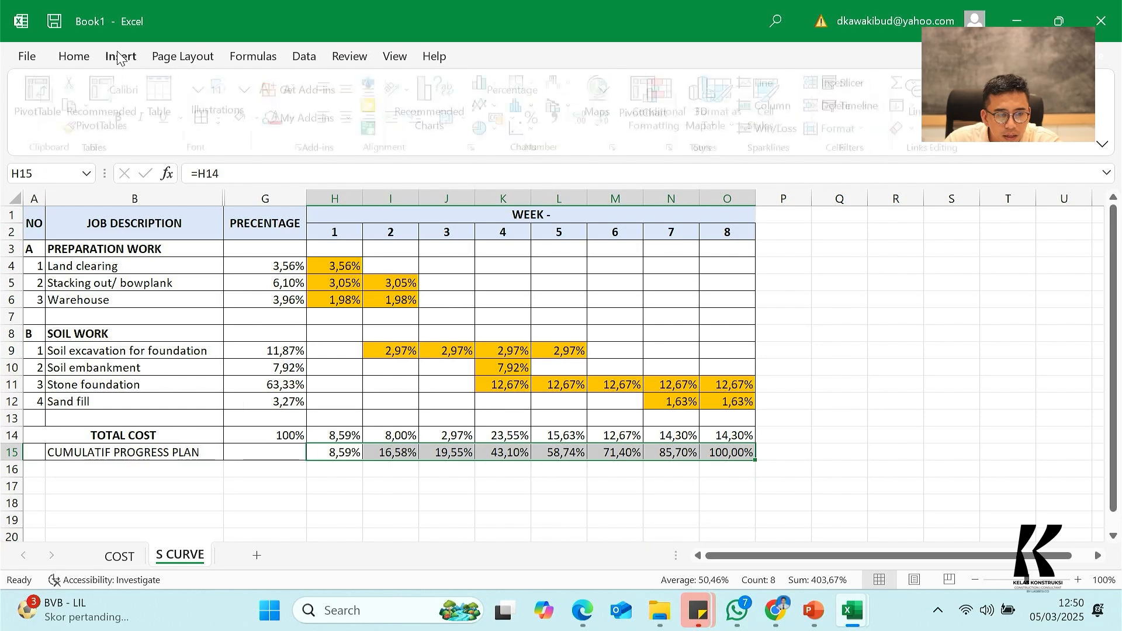
{"action": "left_click", "coordinate": [501, 106]}
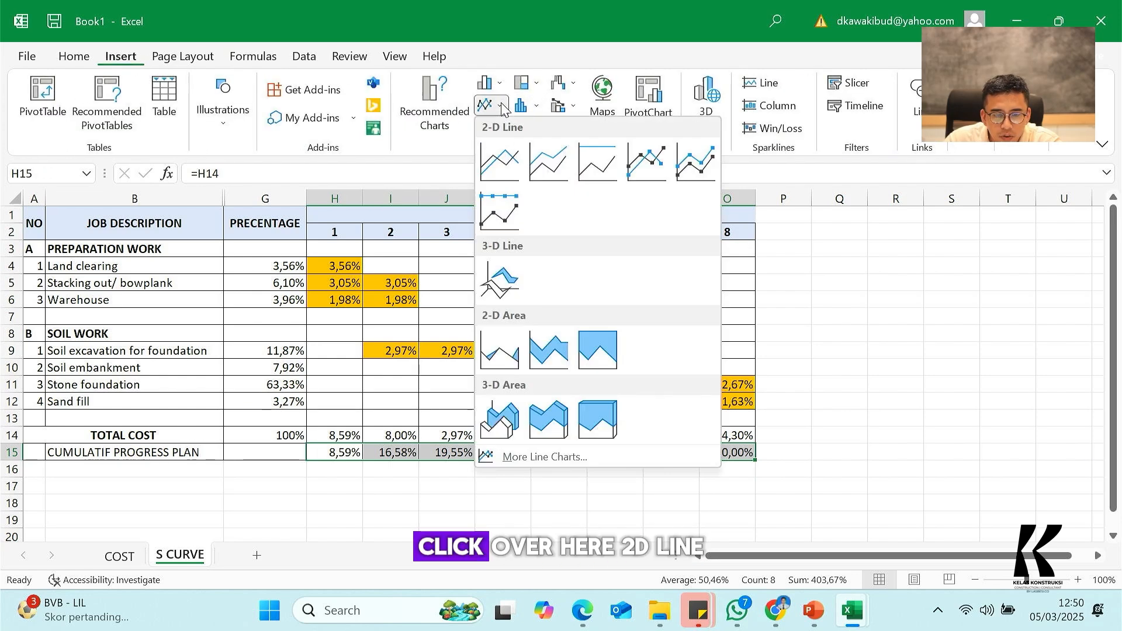
{"action": "left_click", "coordinate": [641, 160]}
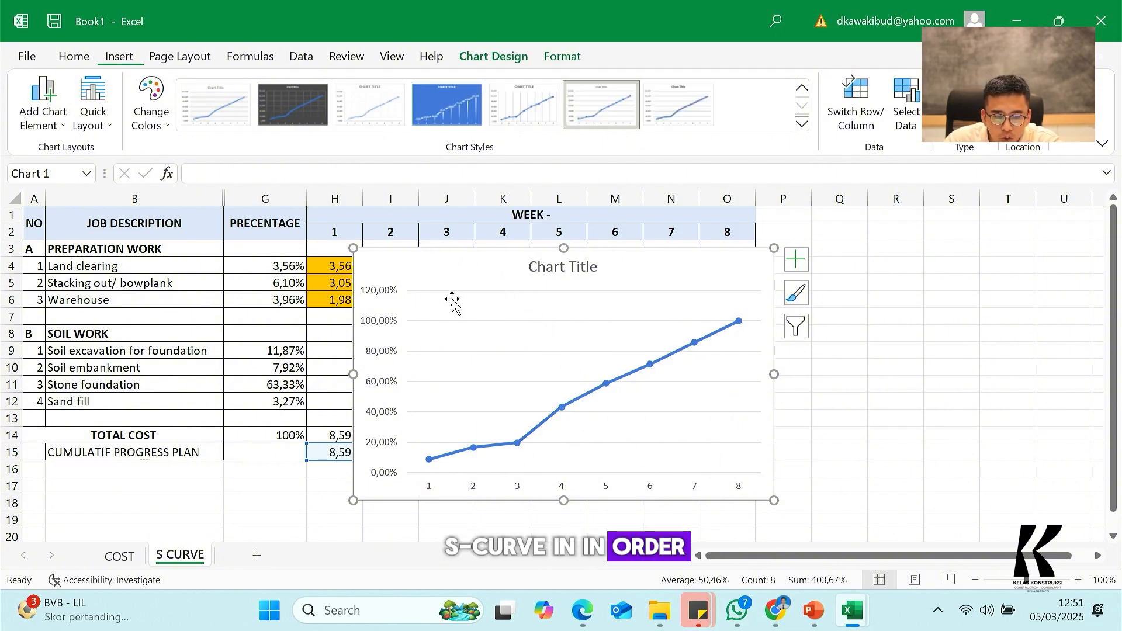
Step: Remove the vertical axis, the horizontal axis and the title from the cumulative progress chart
{"action": "left_click", "coordinate": [376, 296]}
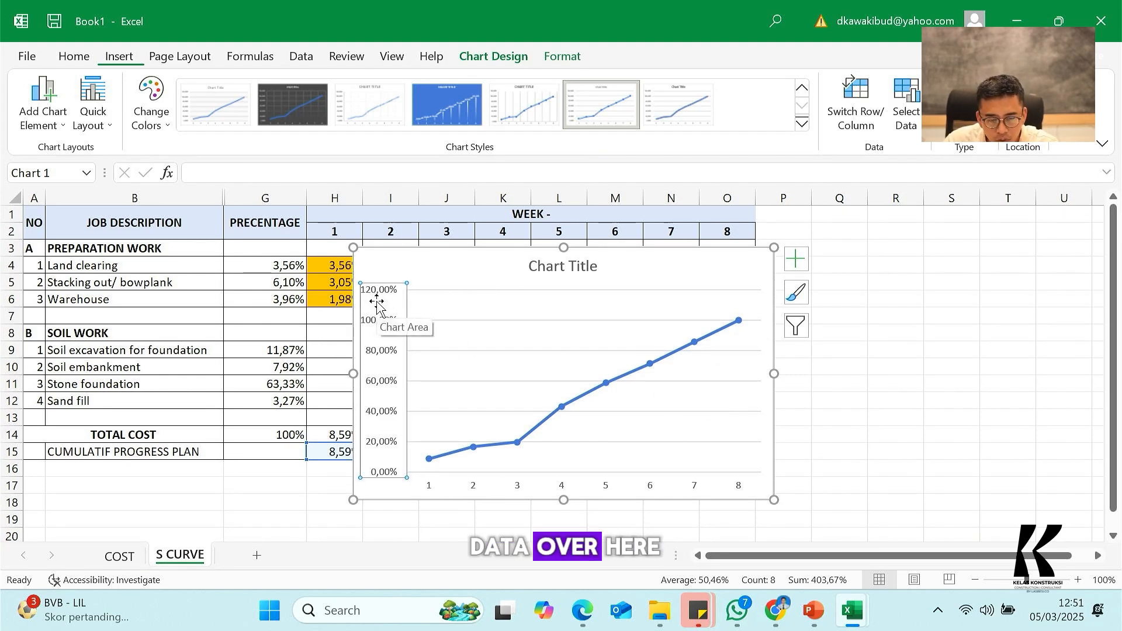
{"action": "key", "text": "Delete"}
{"action": "left_click", "coordinate": [489, 485]}
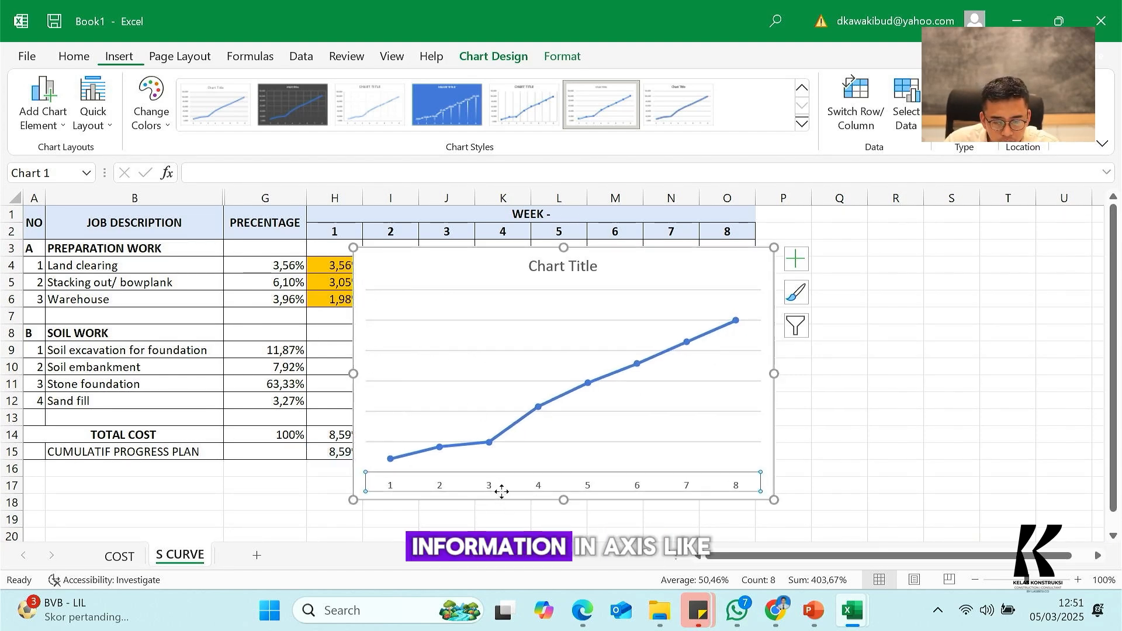
{"action": "key", "text": "Delete"}
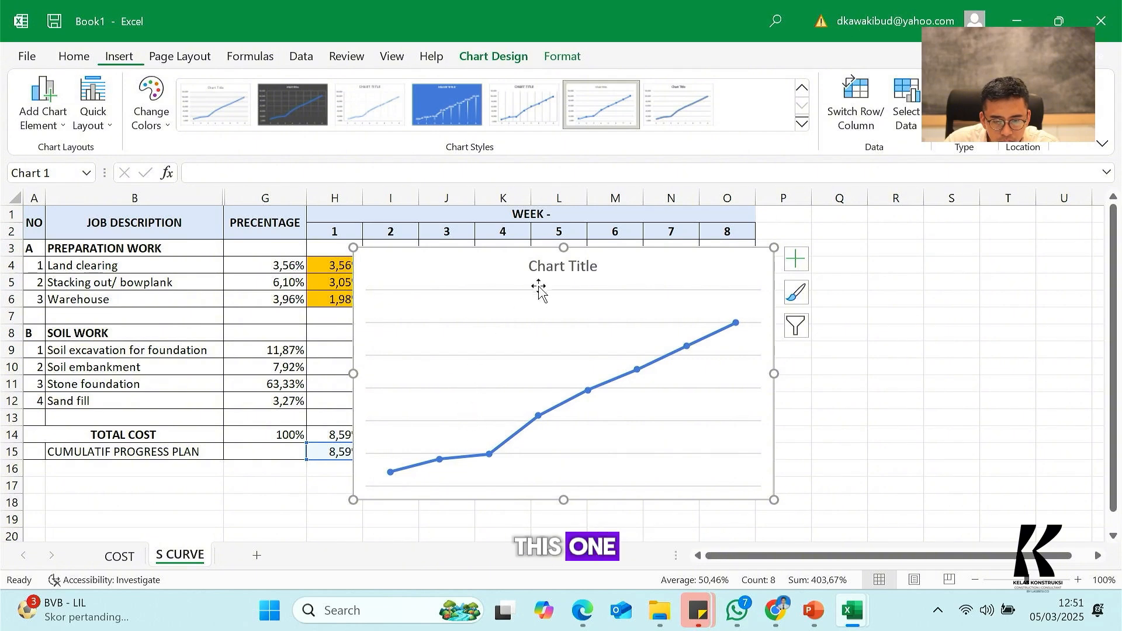
{"action": "key", "text": "Delete"}
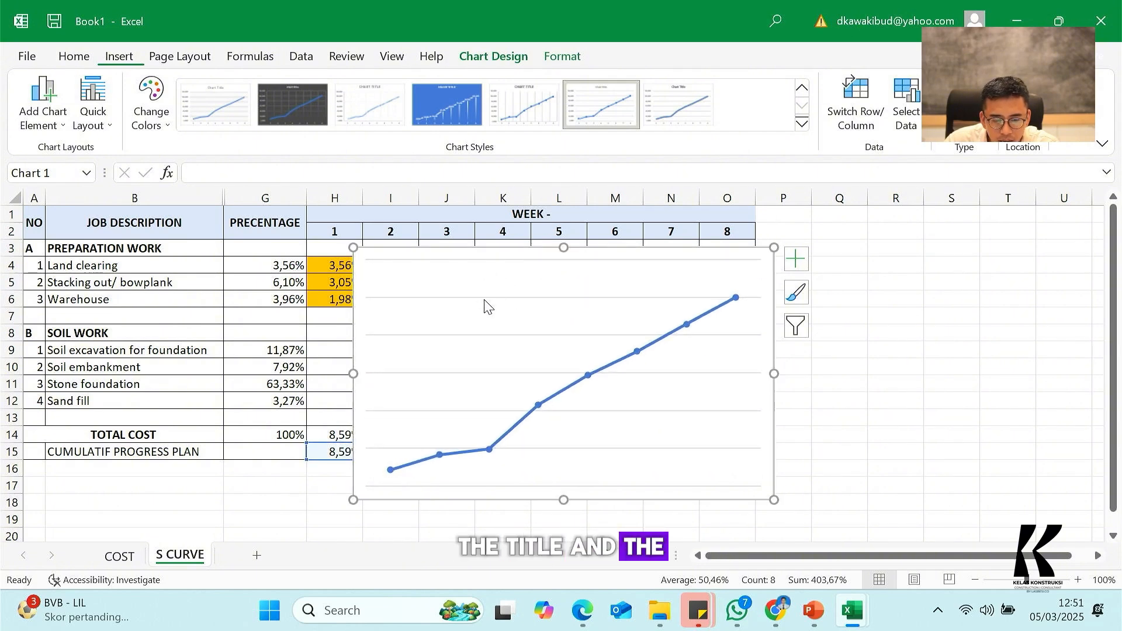
Step: Remove the horizontal gridlines from the cumulative progress chart
{"action": "left_click", "coordinate": [486, 298]}
{"action": "key", "text": "Delete"}
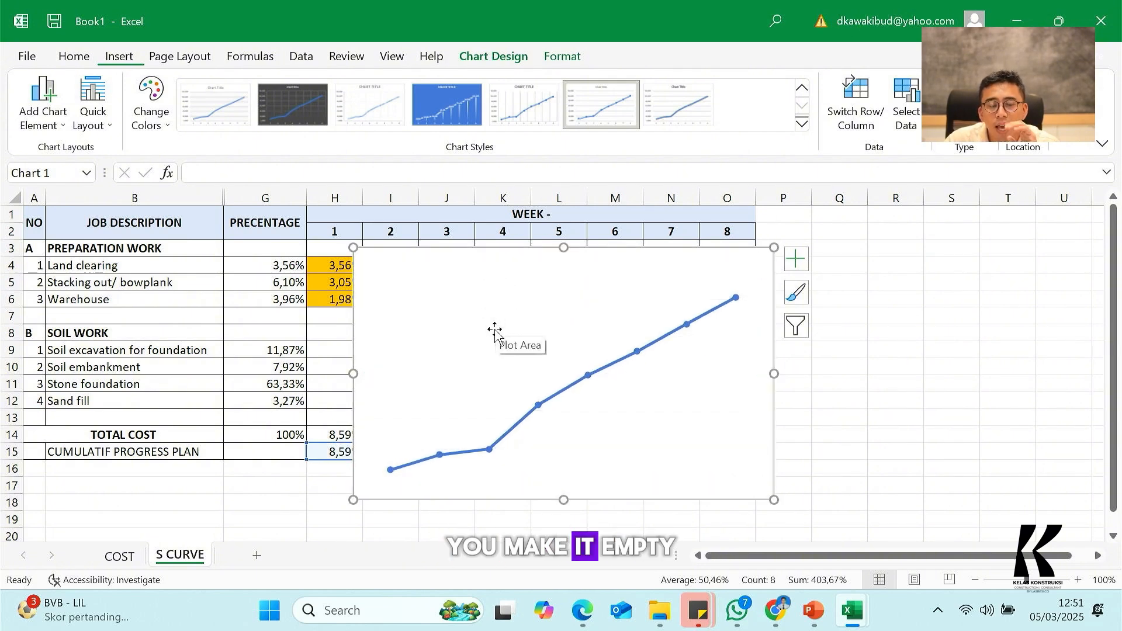
{"action": "left_click", "coordinate": [547, 339]}
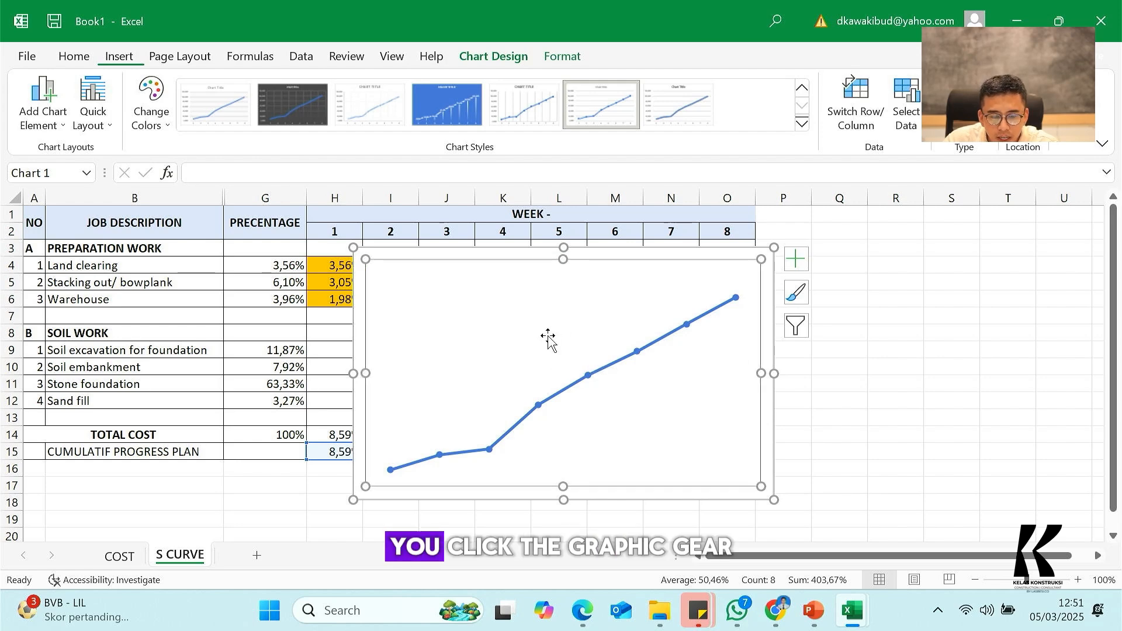
{"action": "left_click", "coordinate": [871, 329]}
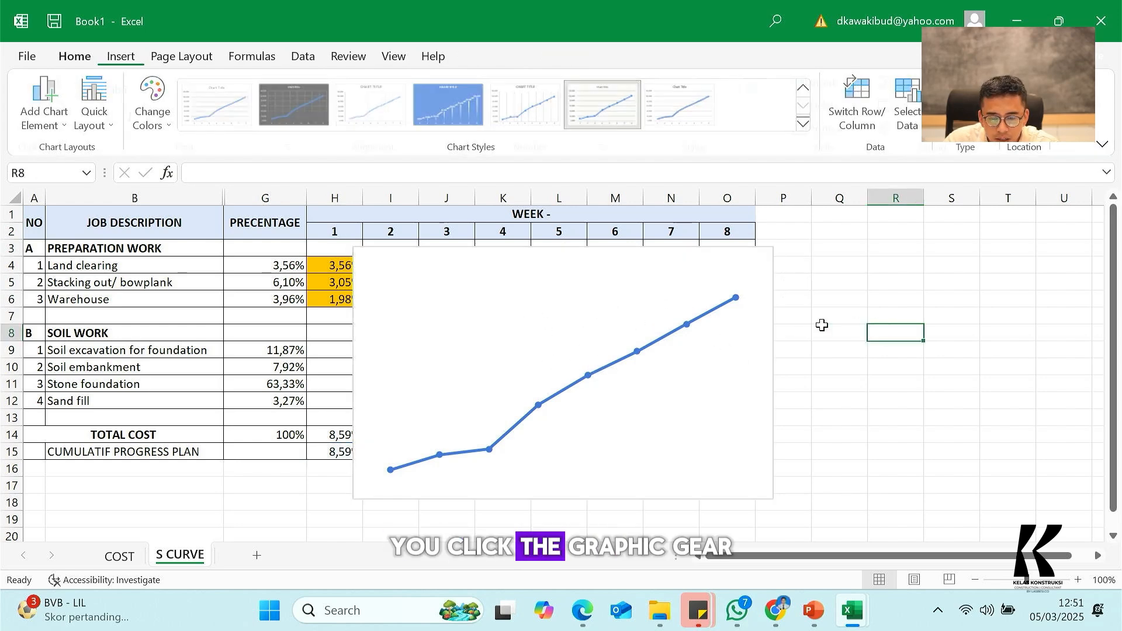
{"action": "left_click", "coordinate": [770, 335]}
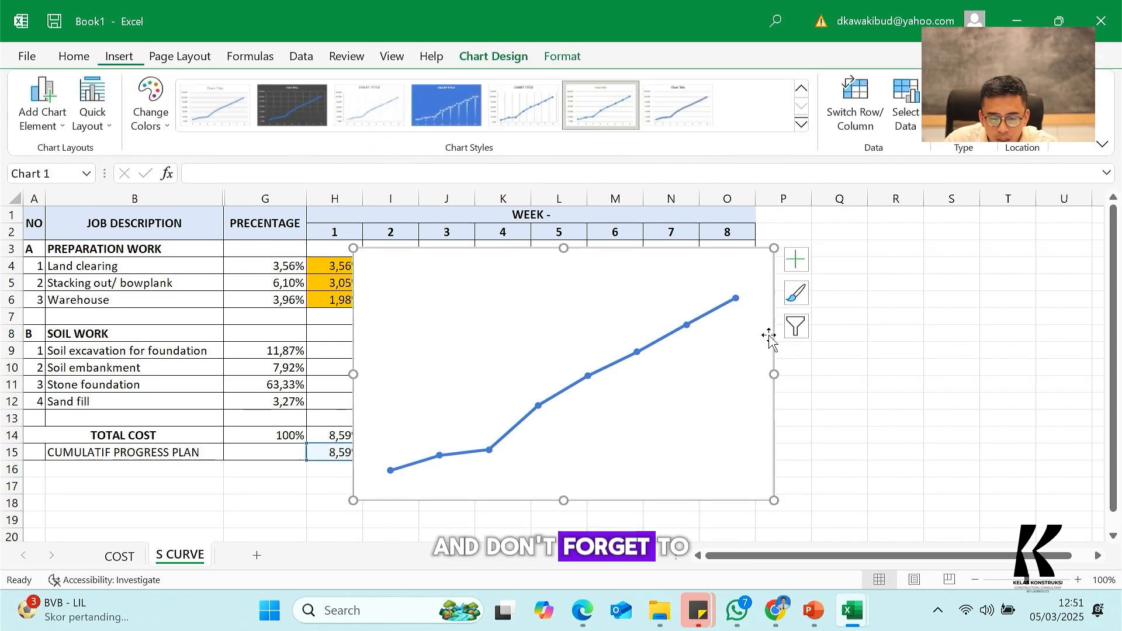
{"action": "left_click", "coordinate": [552, 338]}
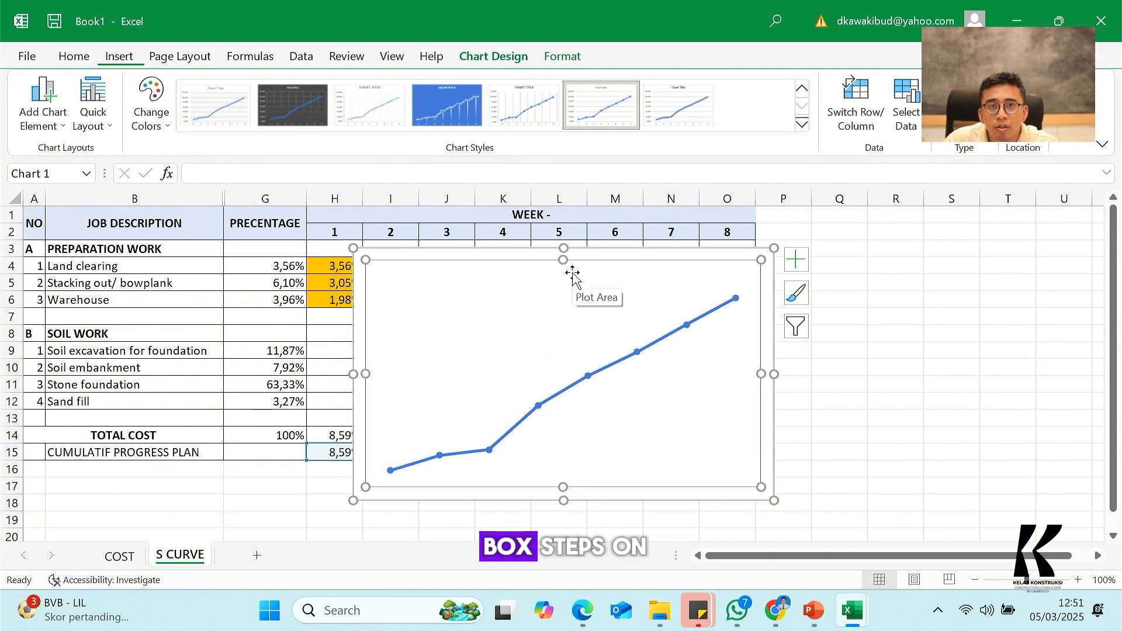
Step: Format the chart area with no fill and no border line so the worksheet shows through
{"action": "left_click", "coordinate": [714, 250]}
{"action": "right_click", "coordinate": [716, 251]}
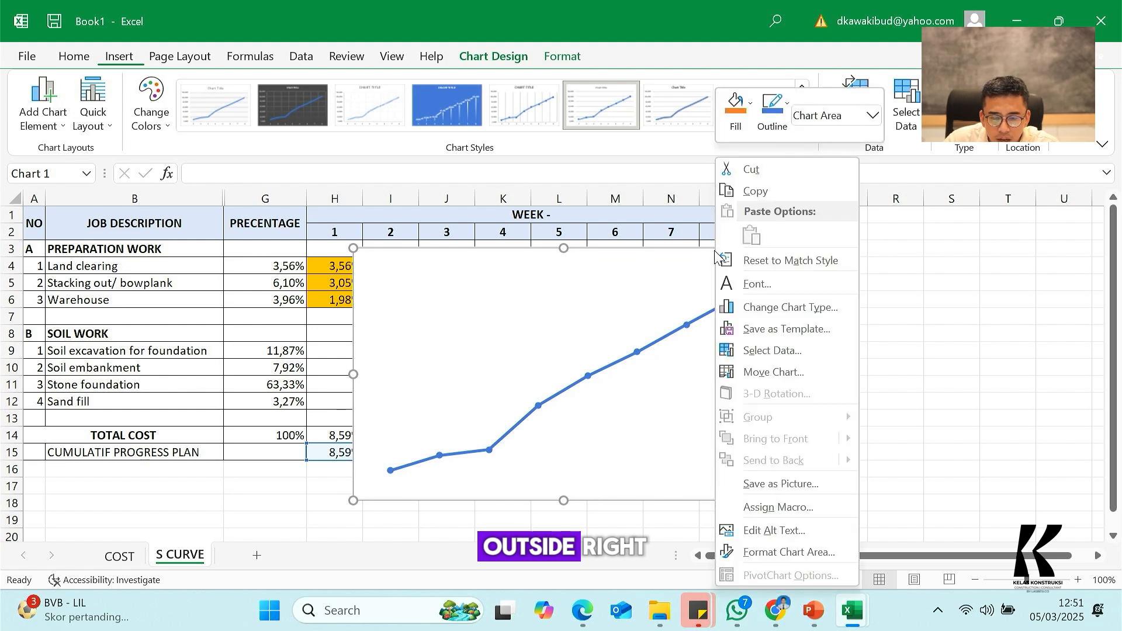
{"action": "left_click", "coordinate": [783, 552]}
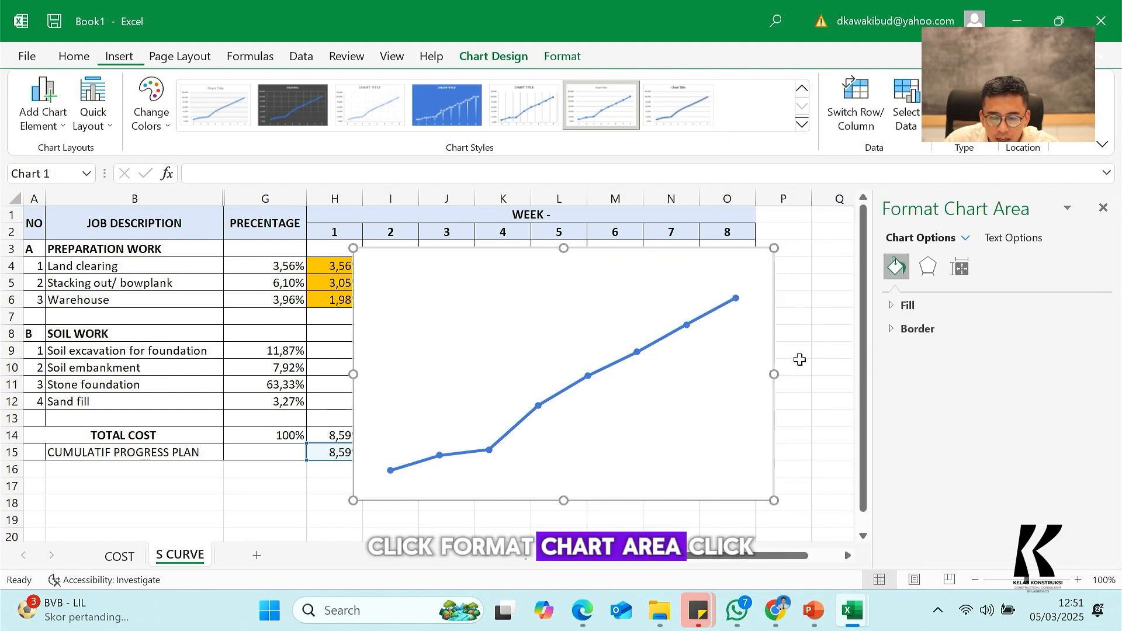
{"action": "left_click", "coordinate": [891, 307]}
{"action": "left_click", "coordinate": [907, 332]}
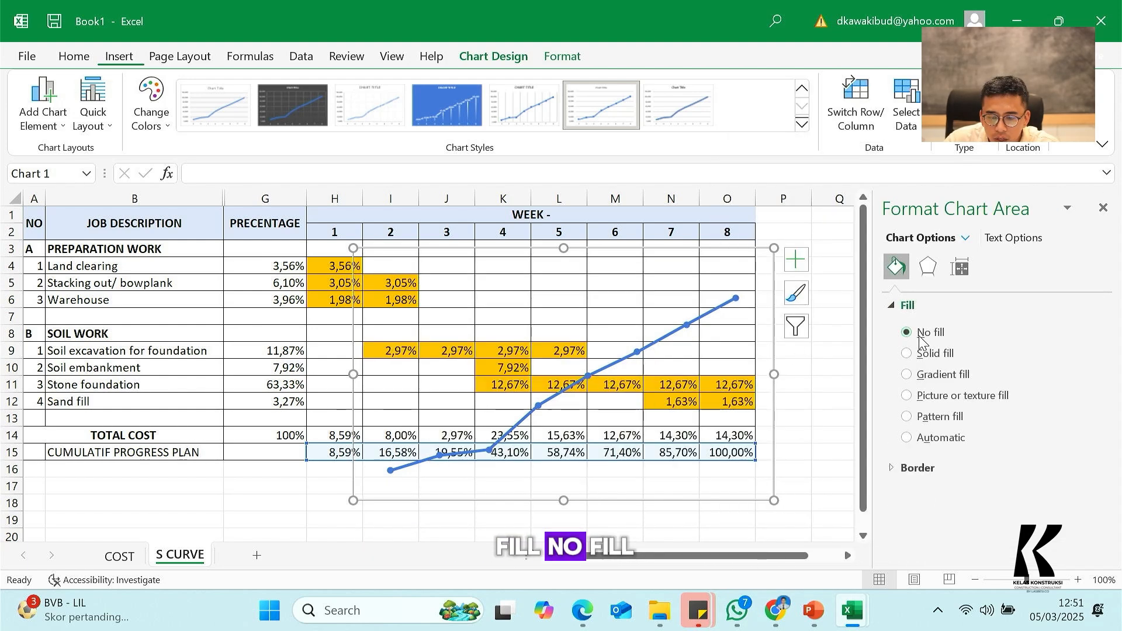
{"action": "left_click", "coordinate": [915, 471]}
{"action": "left_click", "coordinate": [908, 495]}
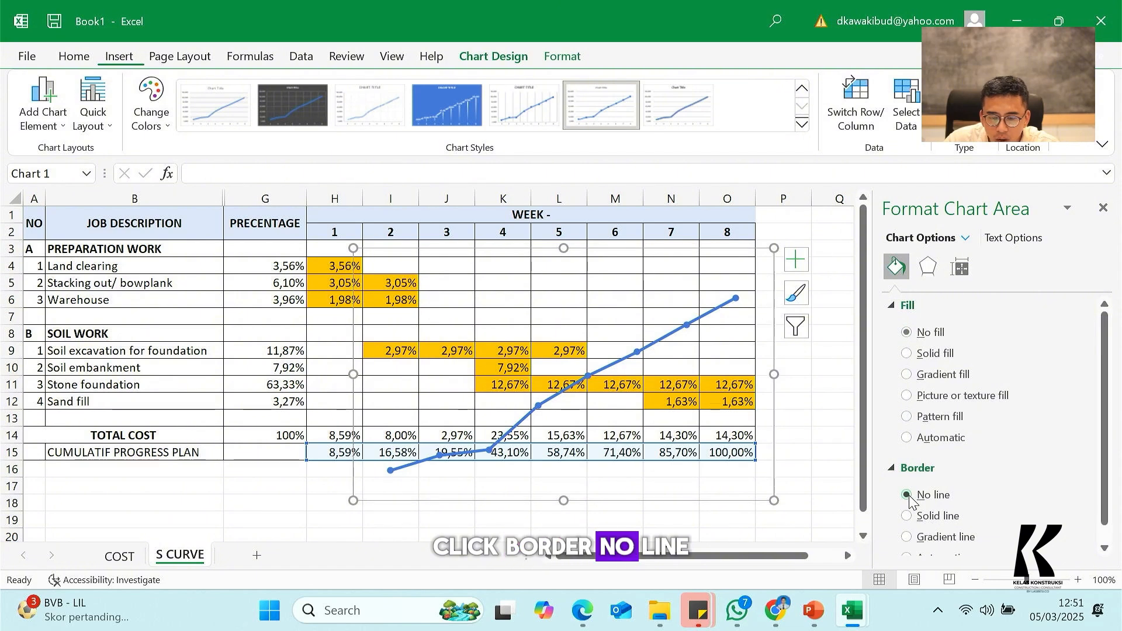
{"action": "left_click", "coordinate": [1103, 208]}
{"action": "left_click", "coordinate": [894, 298]}
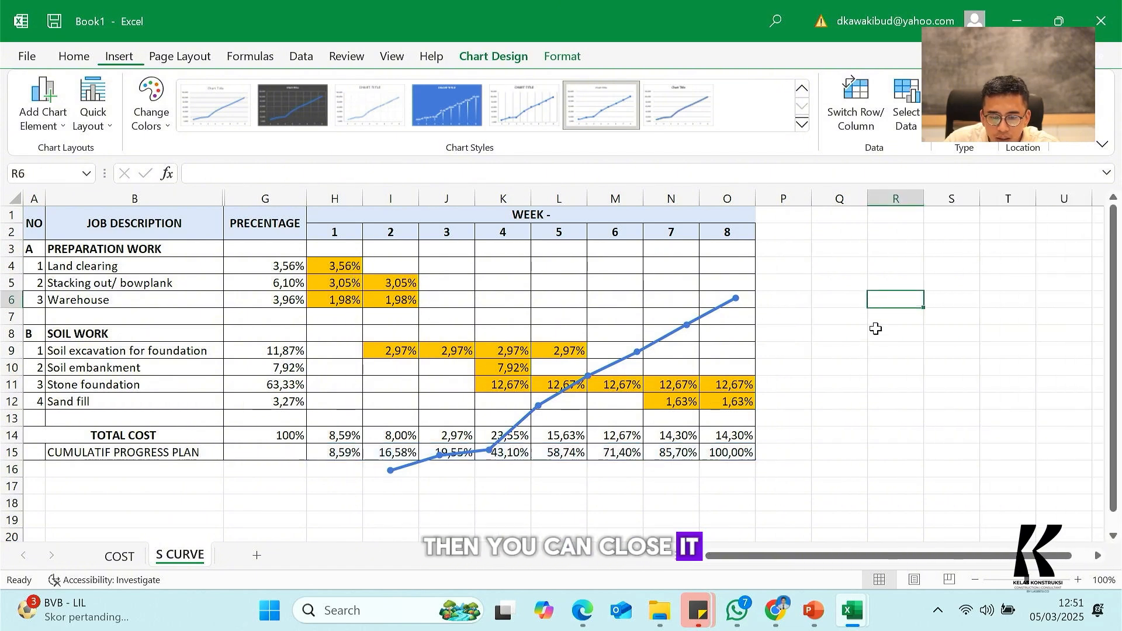
Step: Move the chart over the weekly schedule so the curve starts at the beginning of the week 1 column
{"action": "left_click", "coordinate": [761, 419]}
{"action": "left_click_drag", "start_coordinate": [776, 432], "coordinate": [691, 247]}
{"action": "left_click", "coordinate": [870, 280]}
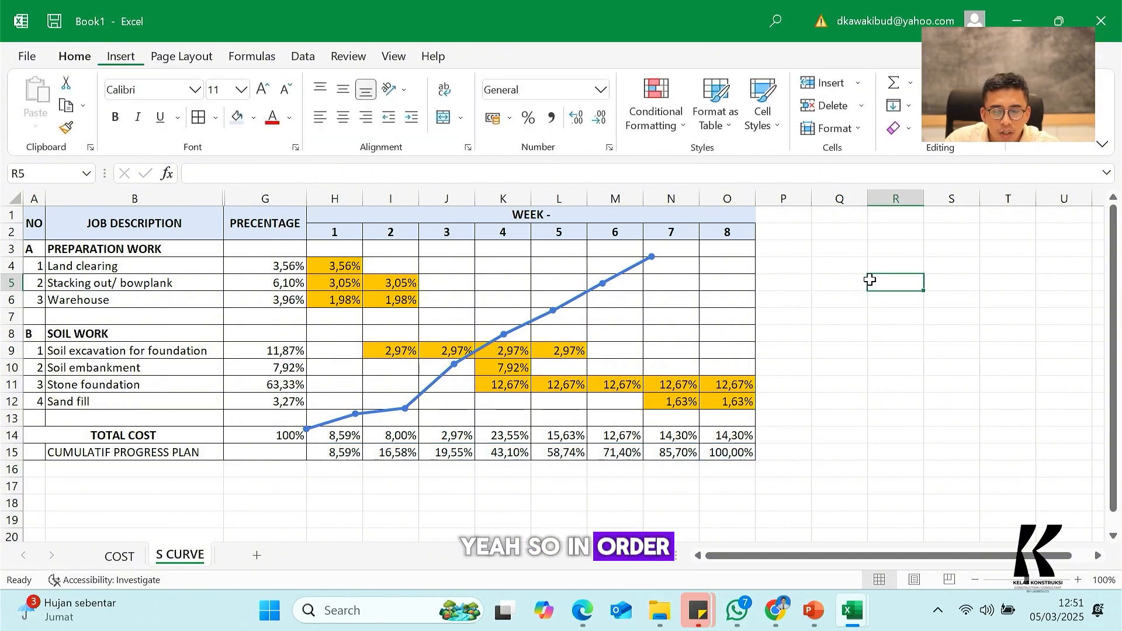
Step: Insert seven empty rows above the schedule's header row
{"action": "left_click_drag", "start_coordinate": [5, 218], "coordinate": [7, 319]}
{"action": "right_click", "coordinate": [7, 304]}
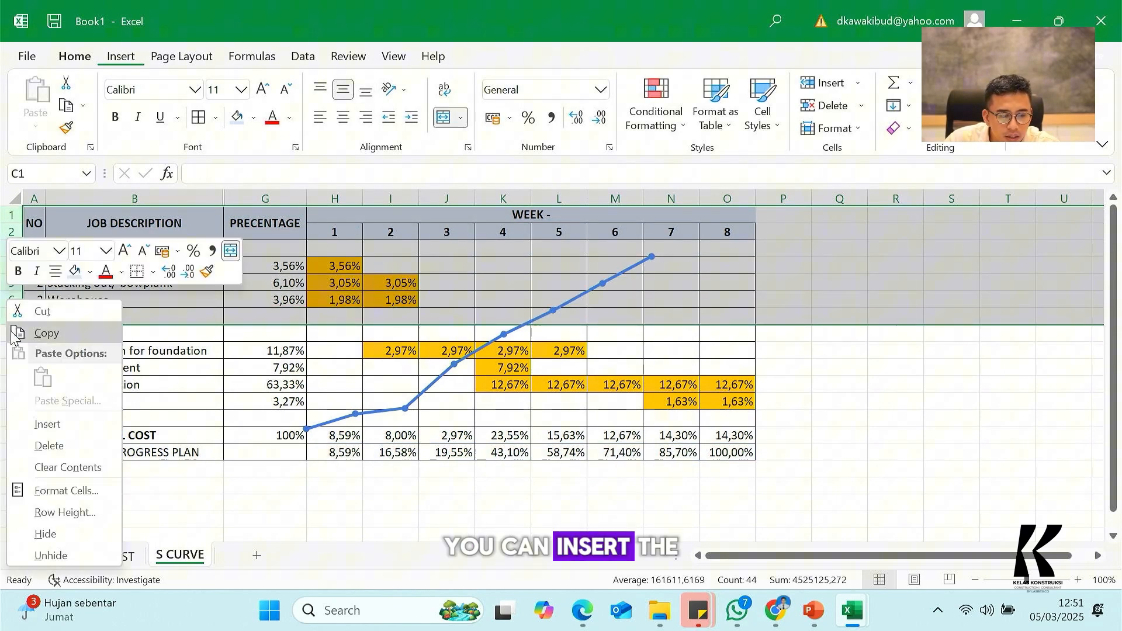
{"action": "left_click", "coordinate": [38, 426]}
{"action": "scroll", "coordinate": [363, 301], "scroll_direction": "down", "scroll_amount": 3}
{"action": "scroll", "coordinate": [409, 327], "scroll_direction": "up", "scroll_amount": 2}
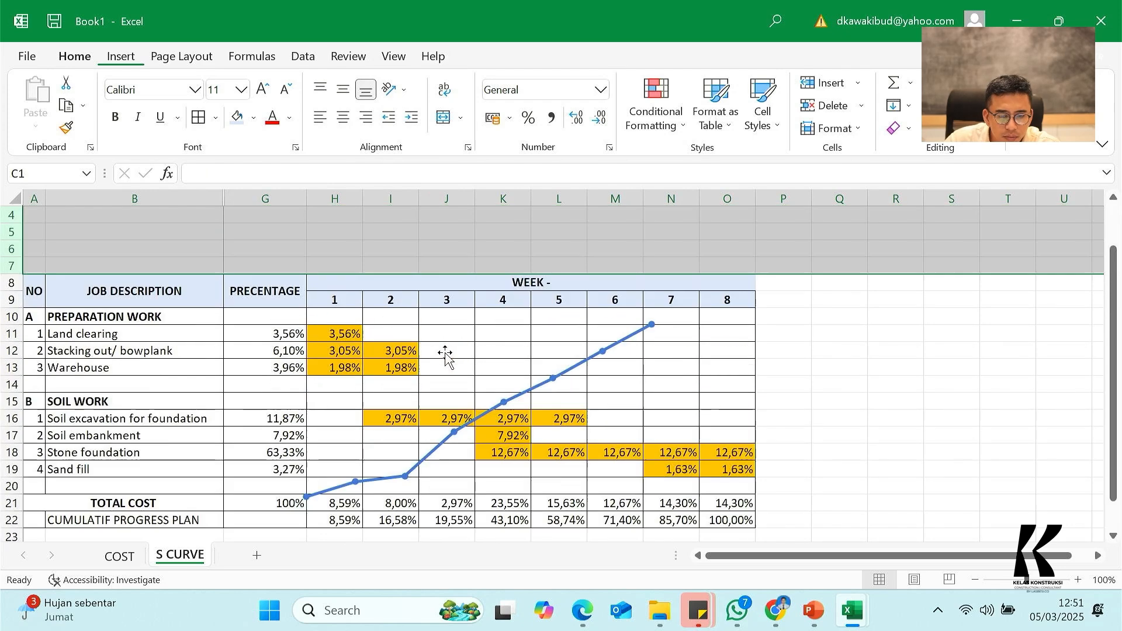
Step: Shift the chart slightly upward and widen it until the curve ends at the outer edge of the week 8 column
{"action": "left_click", "coordinate": [543, 431]}
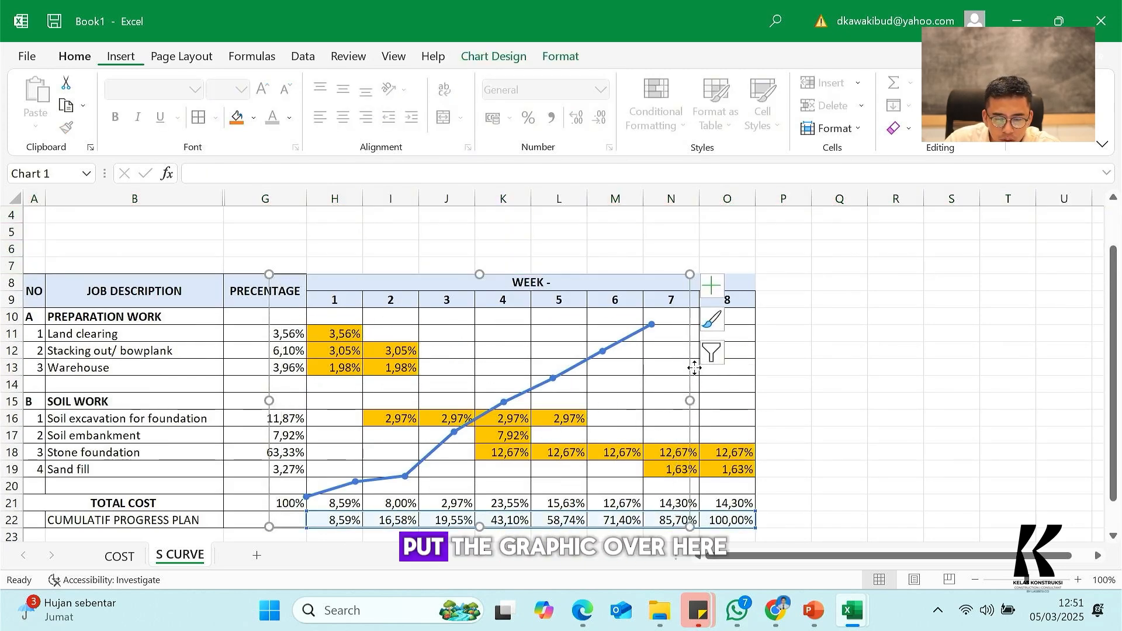
{"action": "mouse_move", "coordinate": [694, 368]}
{"action": "left_mouse_down"}
{"action": "mouse_move", "coordinate": [807, 370]}
{"action": "mouse_move", "coordinate": [714, 340]}
{"action": "mouse_move", "coordinate": [693, 352]}
{"action": "left_mouse_up"}
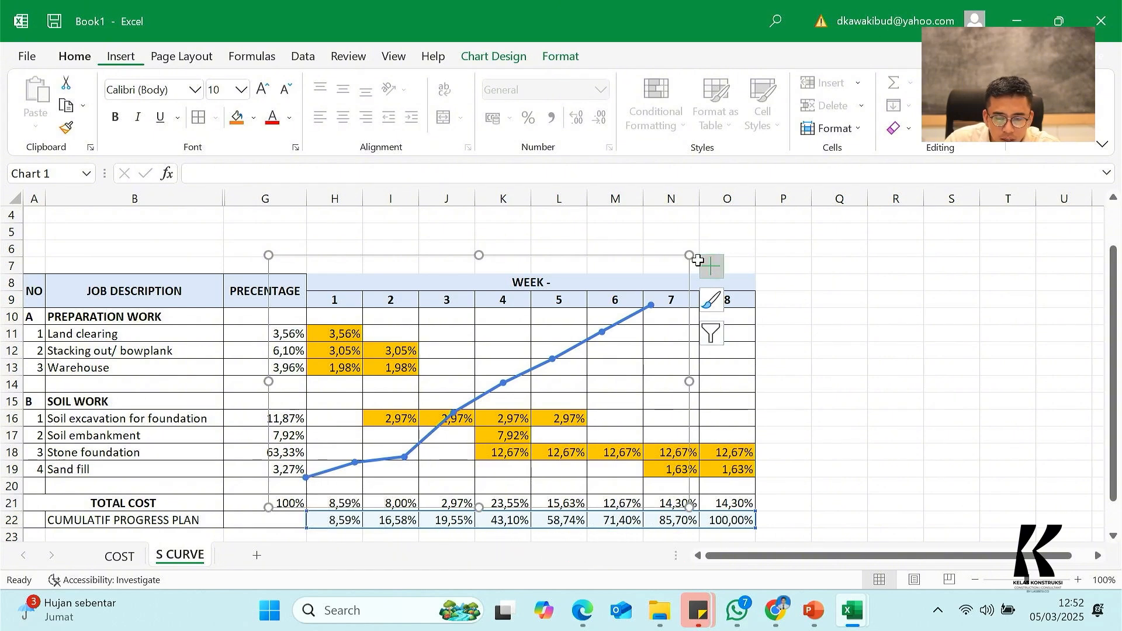
{"action": "left_click_drag", "start_coordinate": [690, 256], "coordinate": [801, 282]}
{"action": "scroll", "coordinate": [848, 350], "scroll_direction": "down", "scroll_amount": 1}
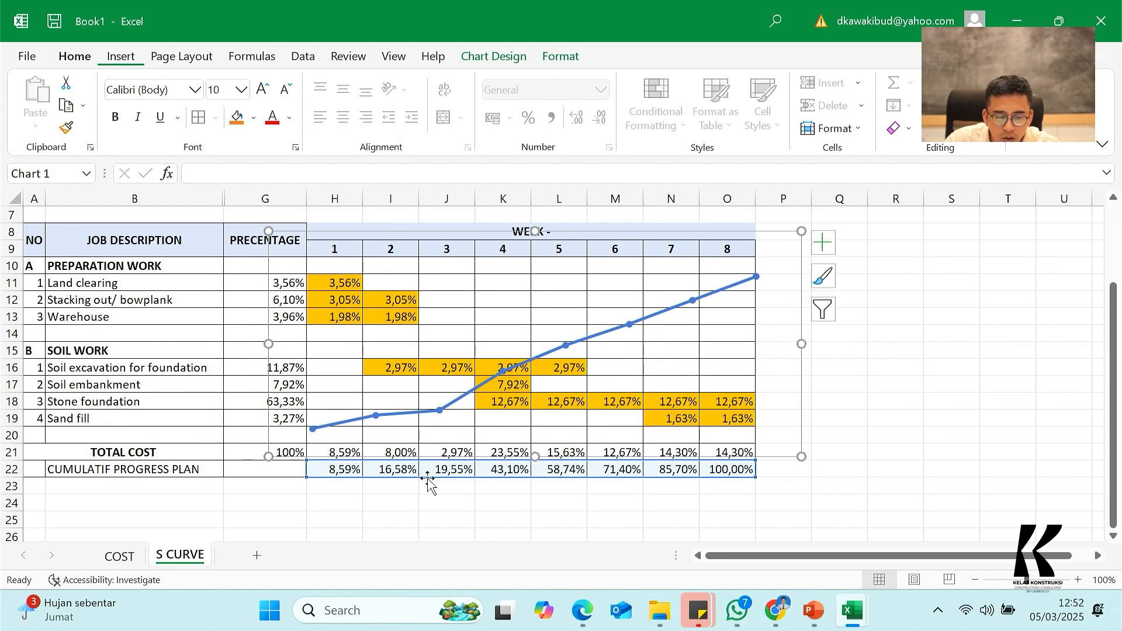
Step: Enter 0% as the starting value of the CUMULATIF PROGRESS PLAN row in G22
{"action": "left_click", "coordinate": [280, 475]}
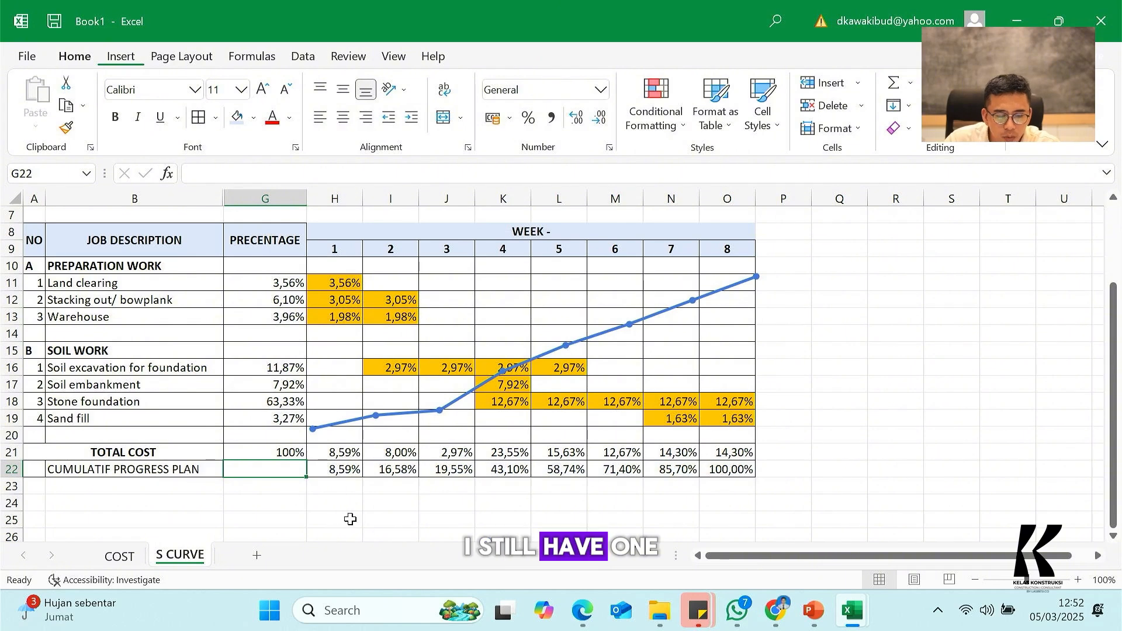
{"action": "type", "text": "0"}
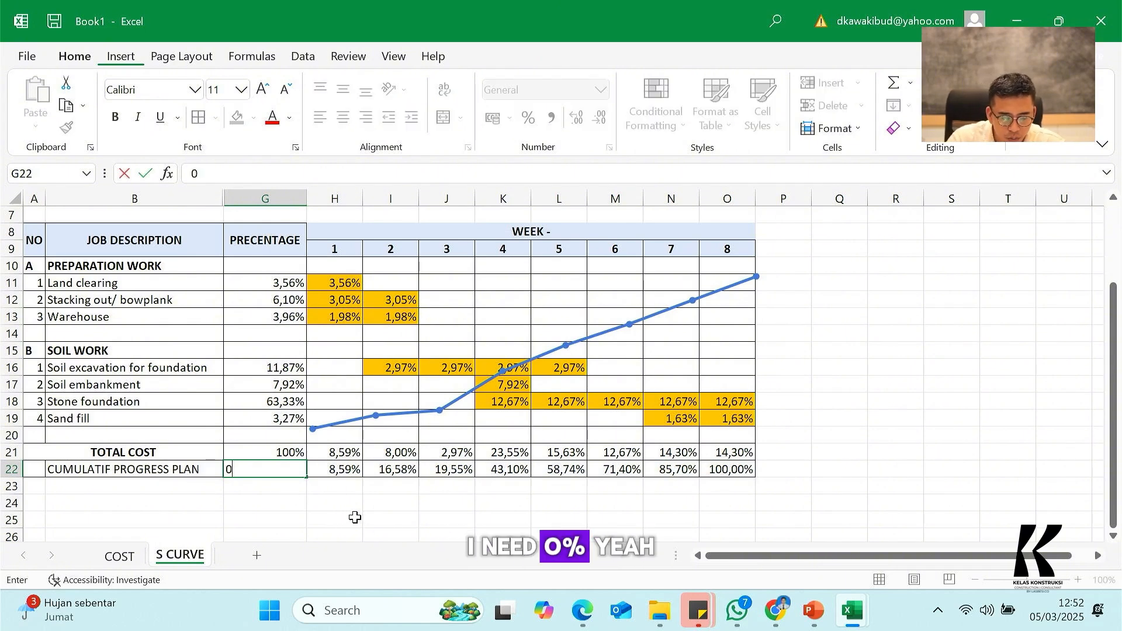
{"action": "key", "text": "Return"}
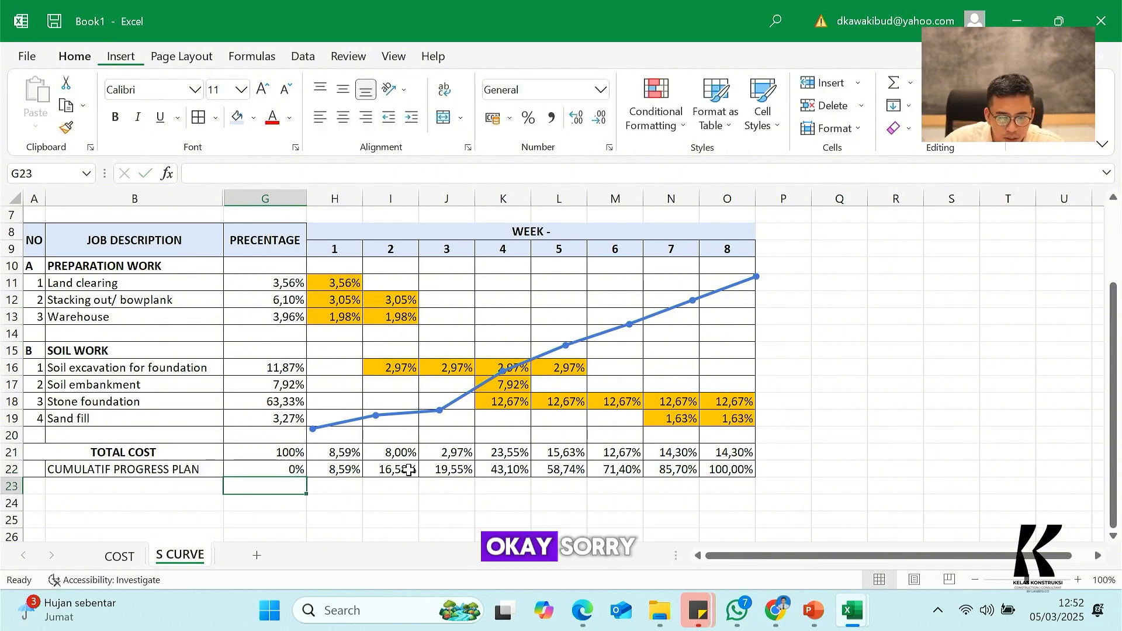
Step: Extend the chart's data range to G22:O22 so the curve includes the starting value
{"action": "left_click", "coordinate": [399, 467]}
{"action": "left_click", "coordinate": [346, 422]}
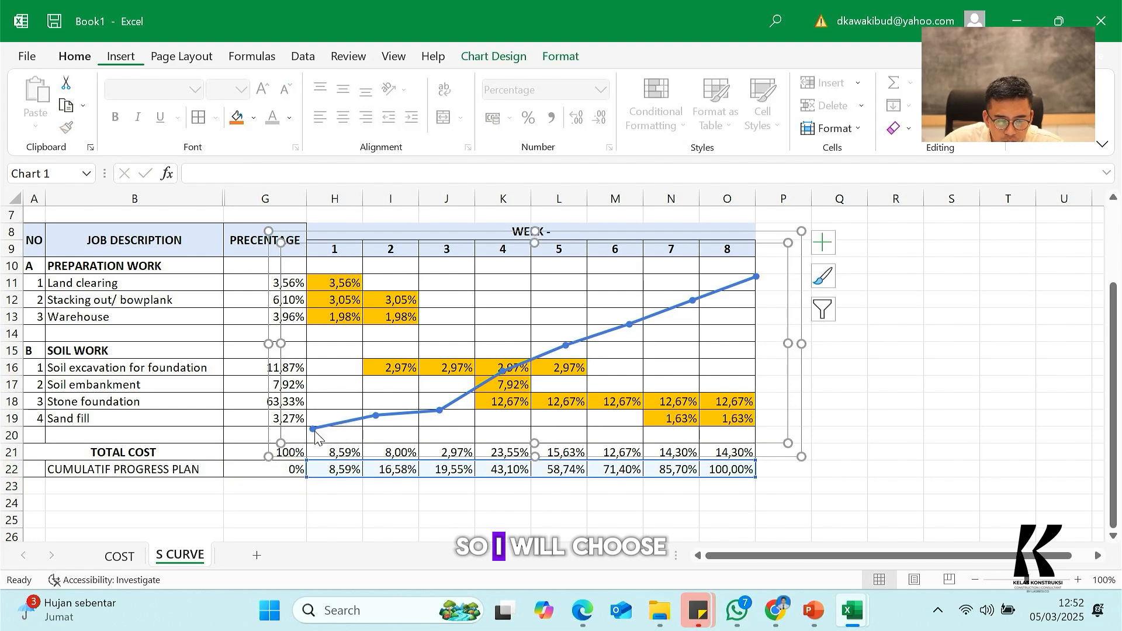
{"action": "left_click_drag", "start_coordinate": [305, 480], "coordinate": [248, 478]}
{"action": "left_click", "coordinate": [859, 369]}
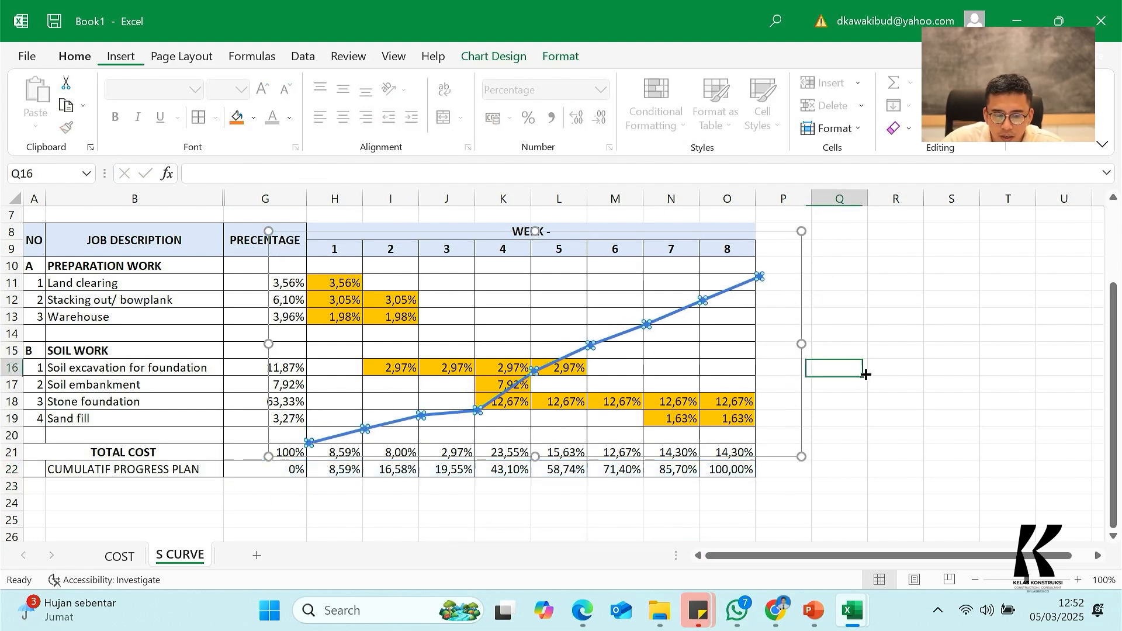
Step: Reposition and resize the chart so its points line up with the week column boundaries
{"action": "left_click", "coordinate": [776, 273]}
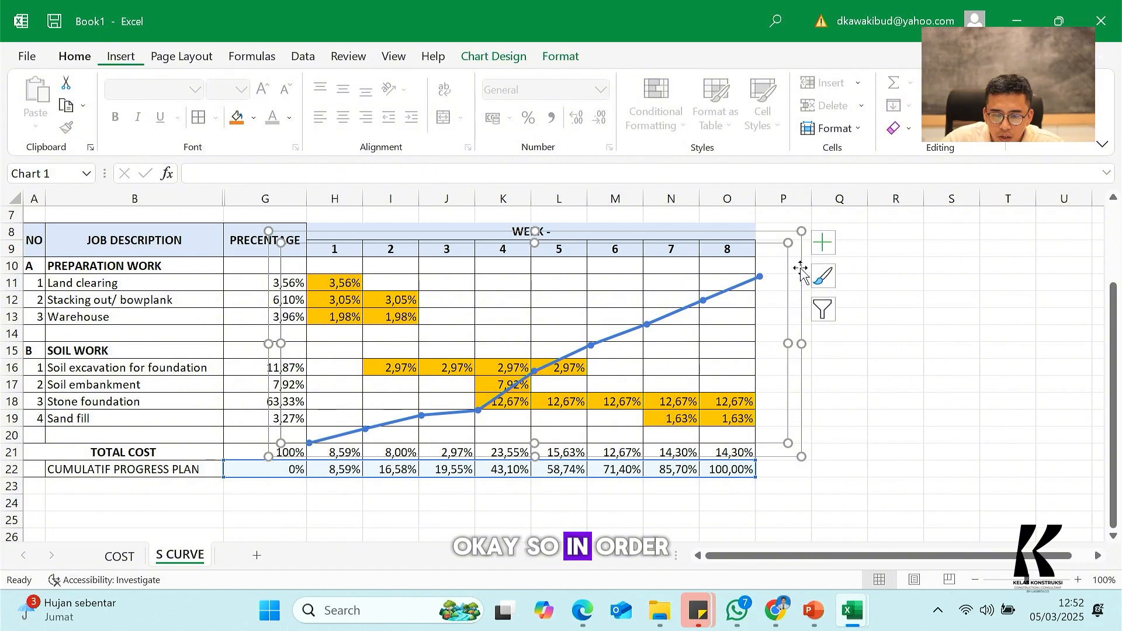
{"action": "left_click_drag", "start_coordinate": [801, 269], "coordinate": [797, 234]}
{"action": "left_click", "coordinate": [797, 251]}
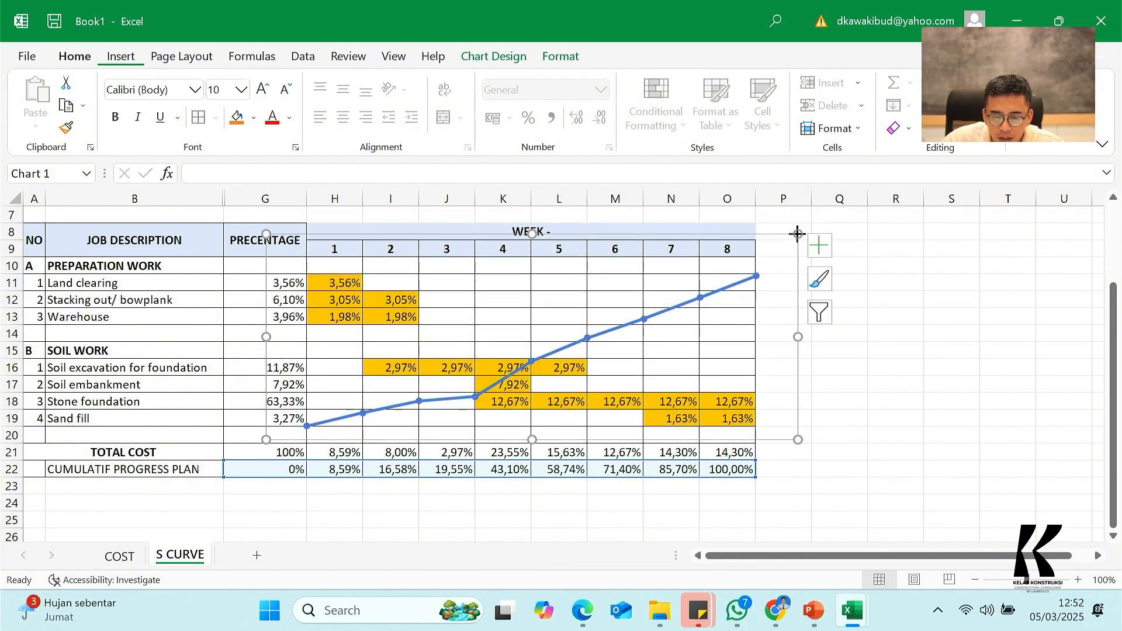
{"action": "left_click", "coordinate": [881, 331]}
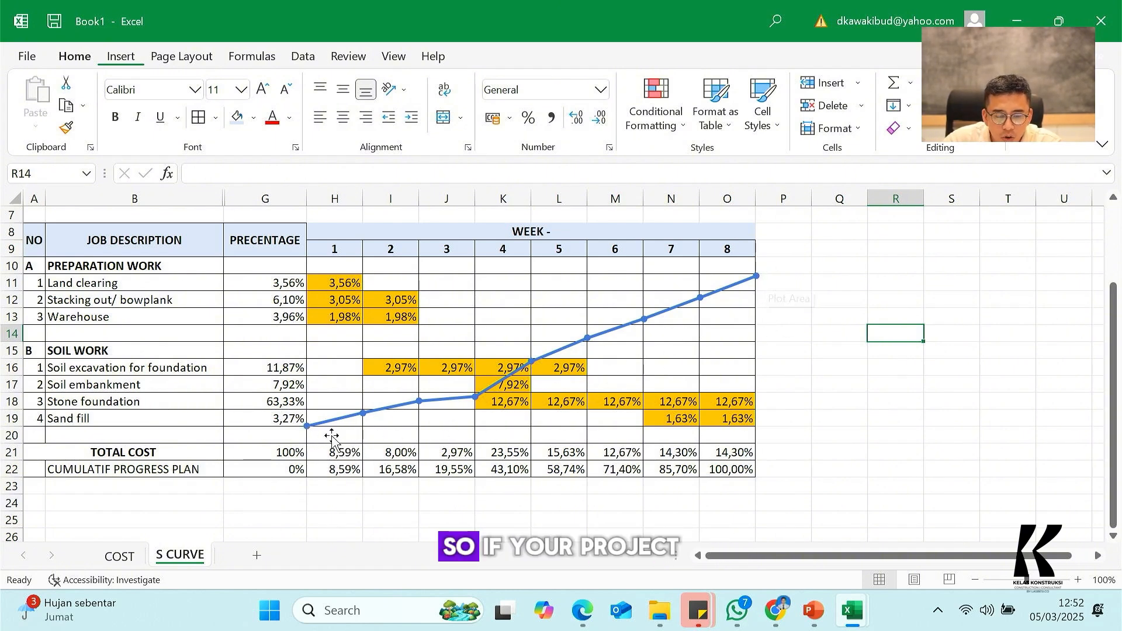
Step: Check the cumulative progress value of the curve's point at the end of week 4
{"action": "mouse_move", "coordinate": [530, 362]}
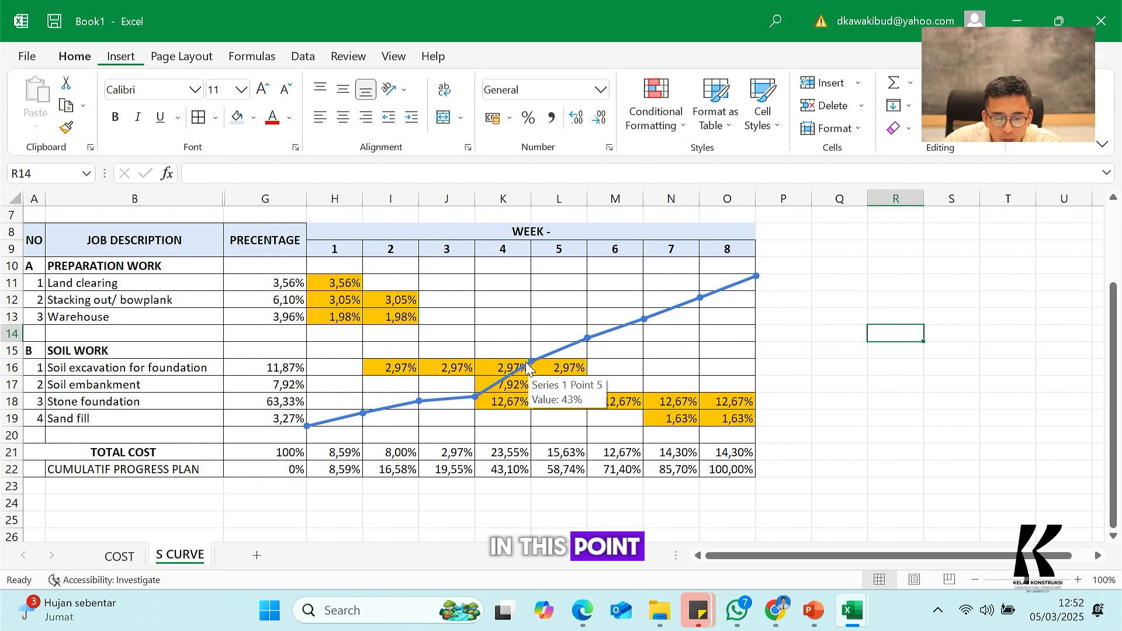